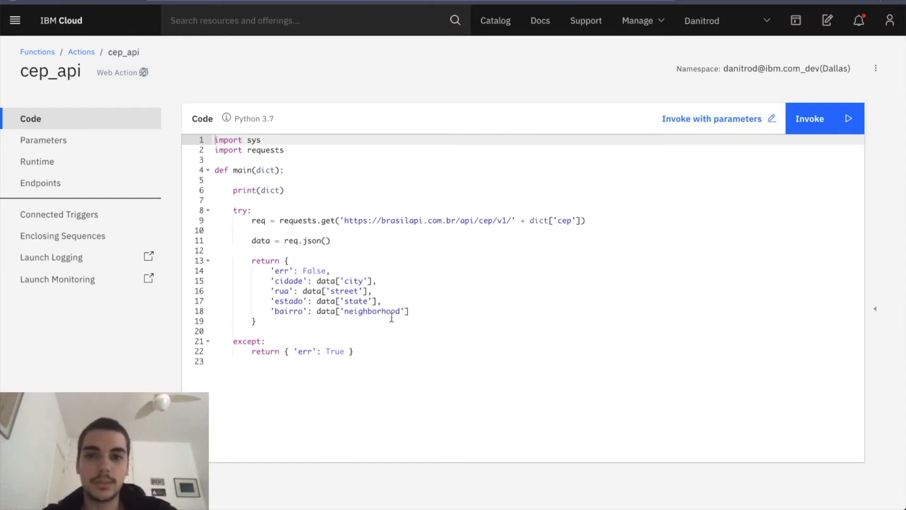
# Apply the existing cep input parameter and invoke the cep_api action to test it.
pyautogui.click(711, 119)
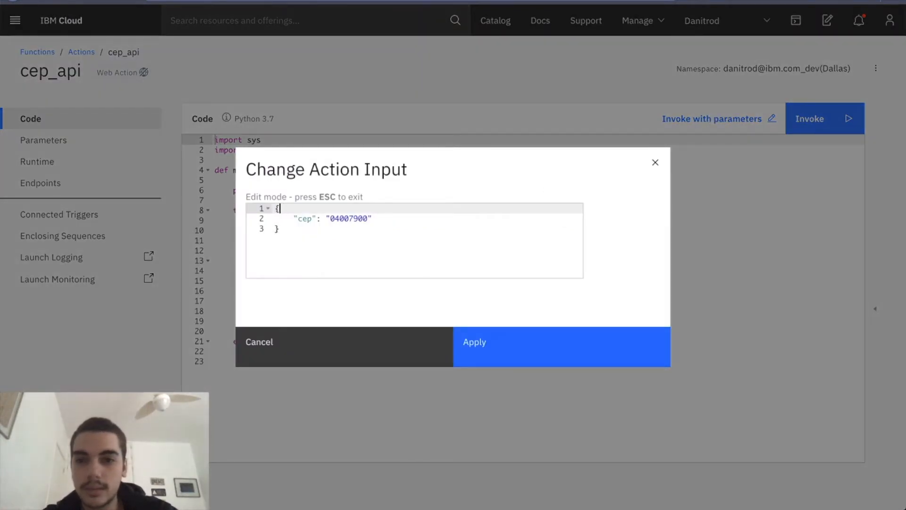
pyautogui.click(612, 363)
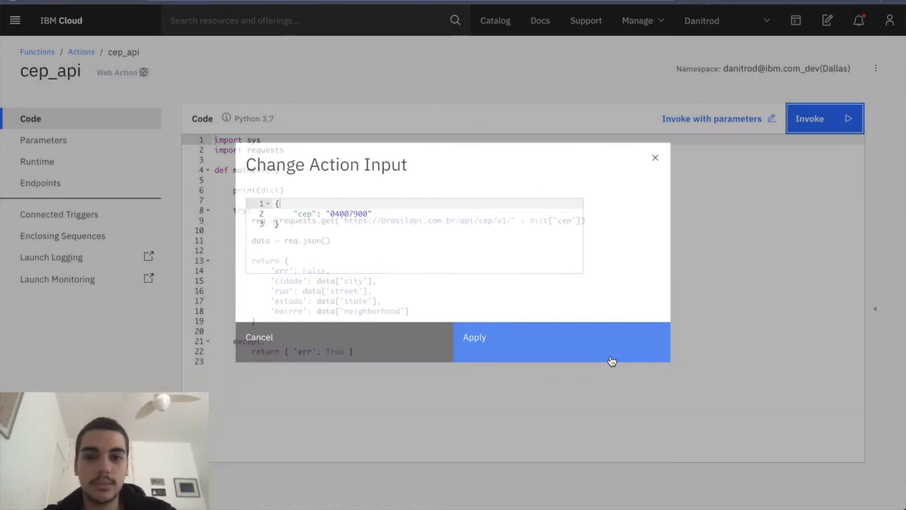
pyautogui.click(826, 120)
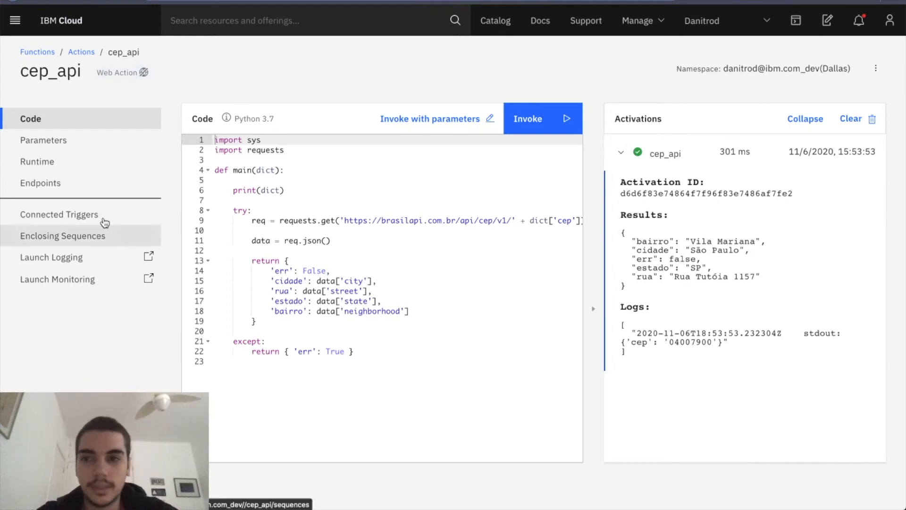
# Enable cep_api as a web action, save the endpoint settings and copy its public URL.
pyautogui.click(90, 182)
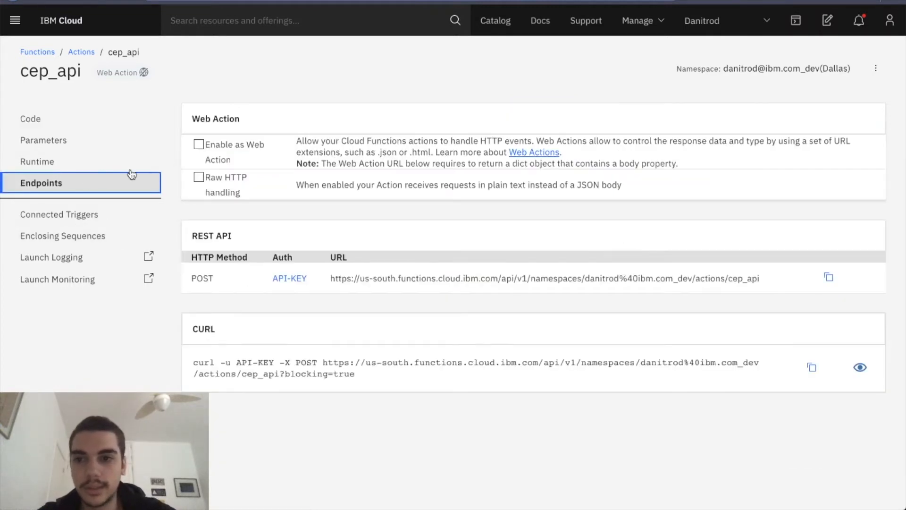
pyautogui.click(197, 145)
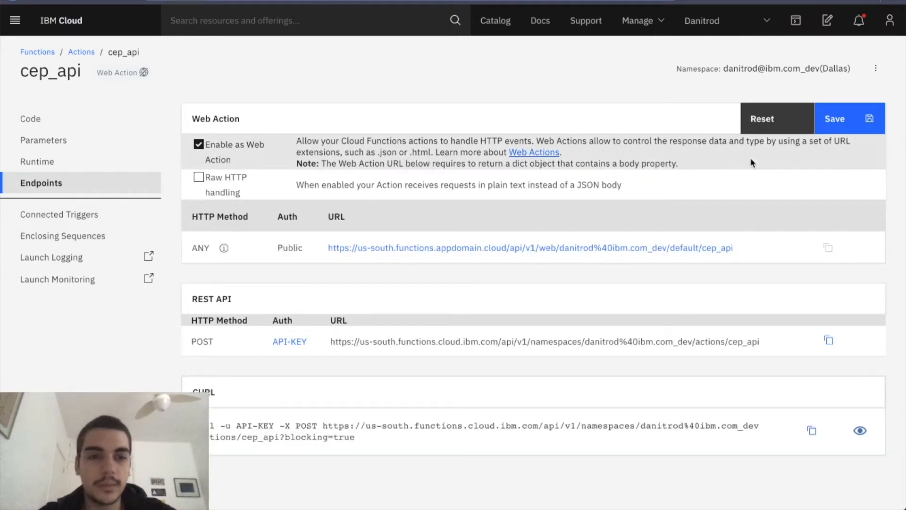
pyautogui.click(835, 121)
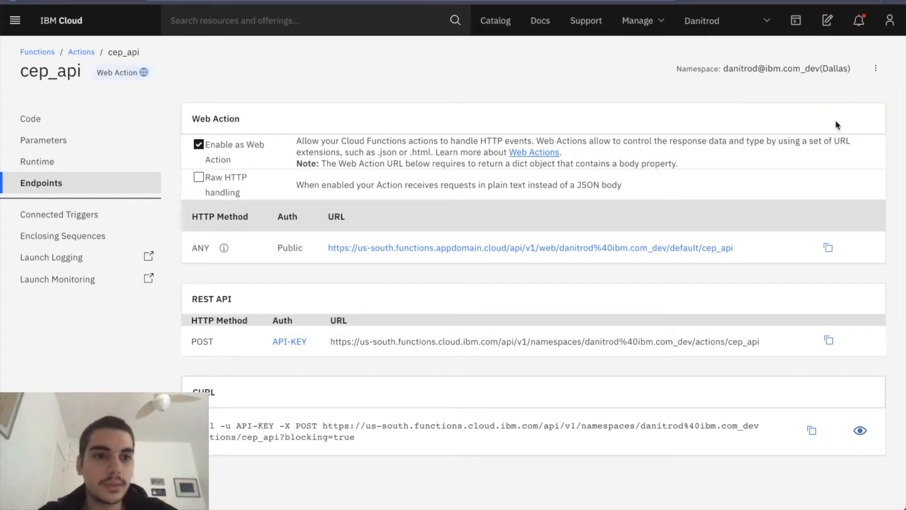
pyautogui.click(830, 249)
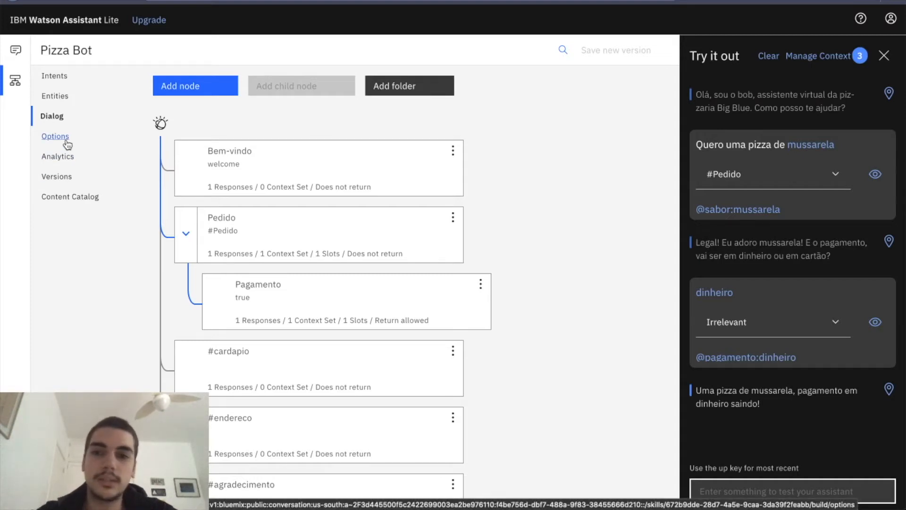
# Switch to Pizza Bot in Watson Assistant and set its webhook URL to the copied cep_api address with .json appended.
pyautogui.click(68, 142)
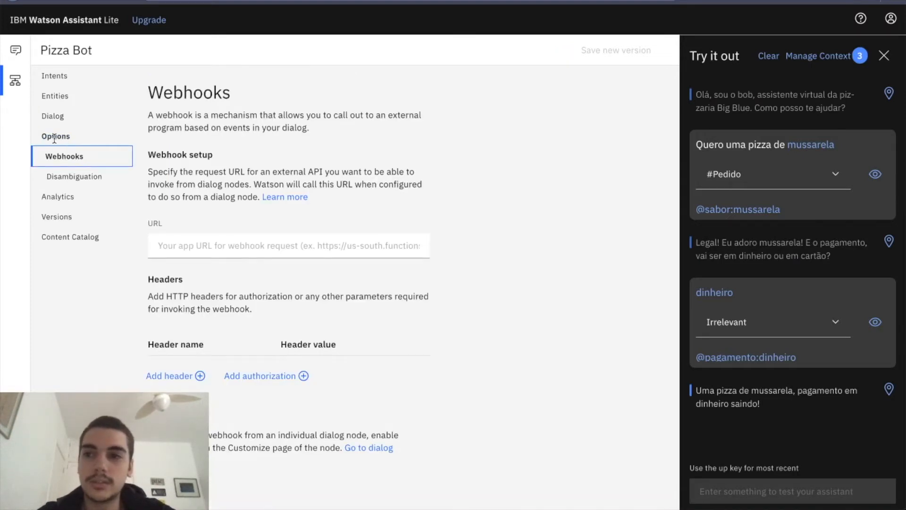
pyautogui.click(209, 254)
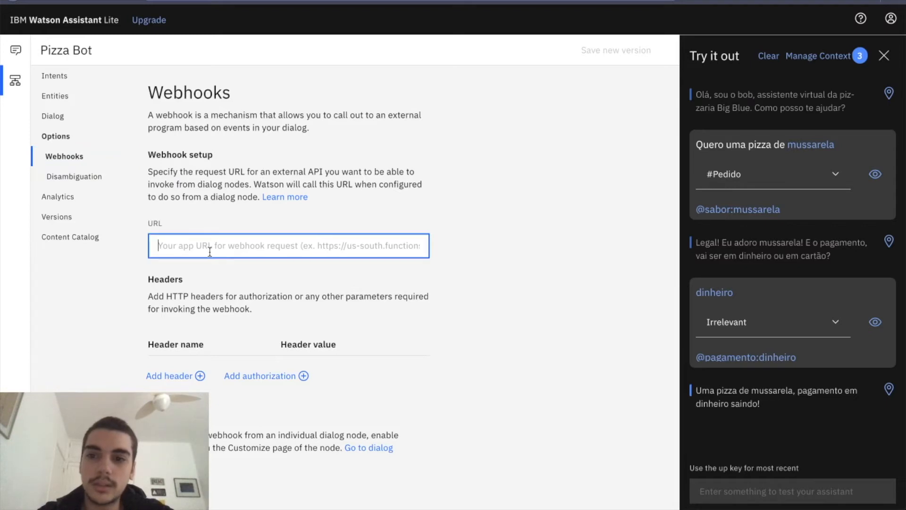
pyautogui.hotkey('ctrl', 'v')
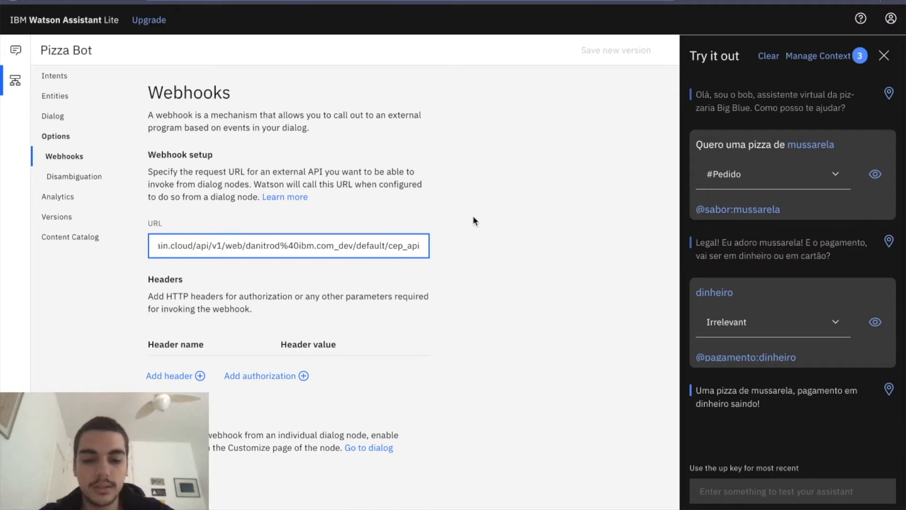
pyautogui.write('.json')
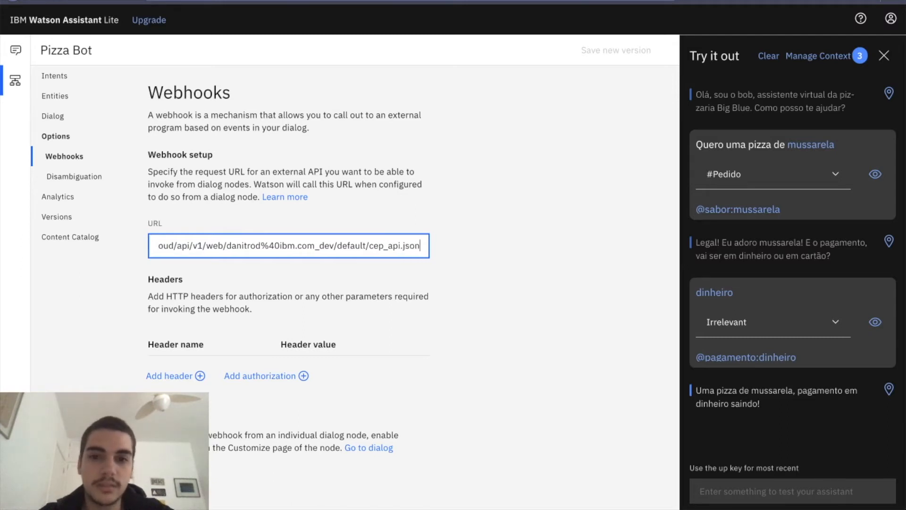
pyautogui.click(479, 259)
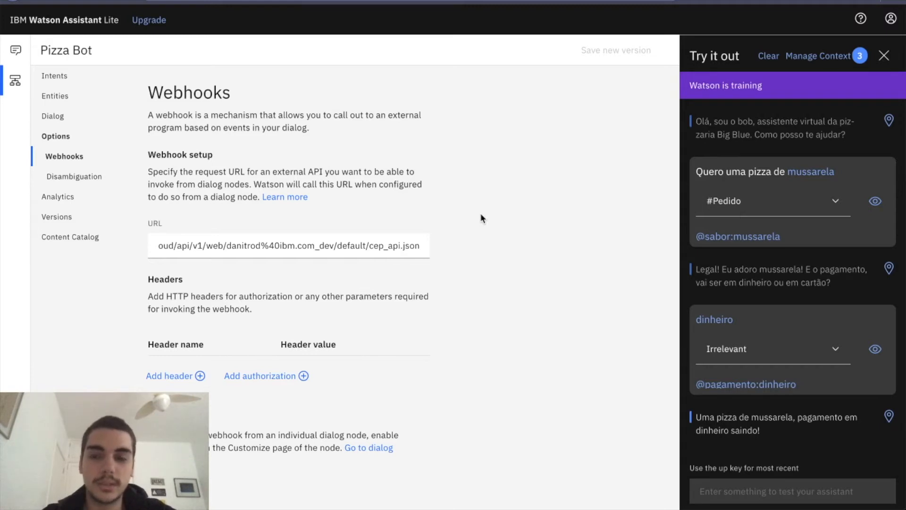
pyautogui.click(73, 117)
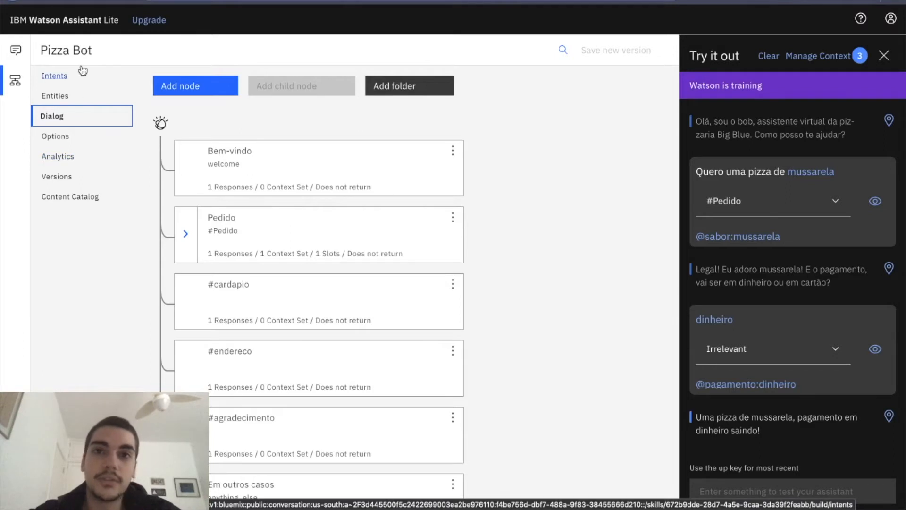
pyautogui.click(52, 96)
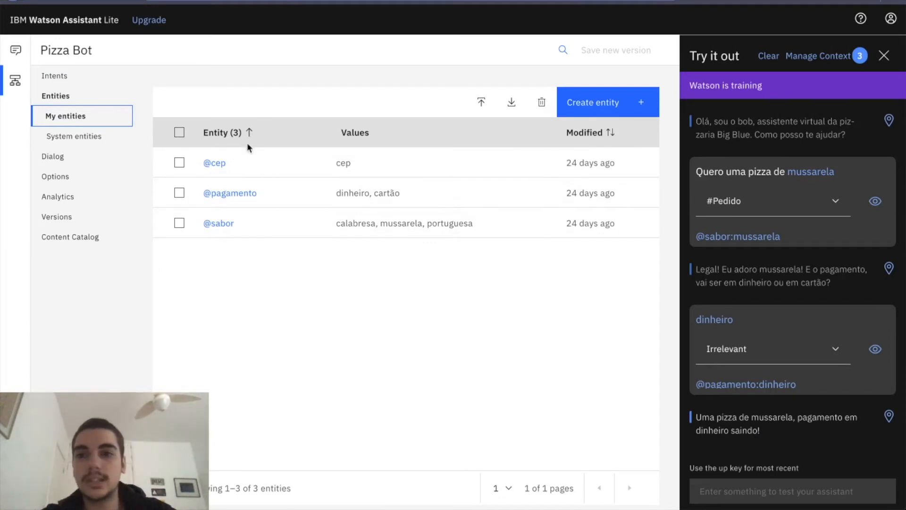
pyautogui.click(213, 162)
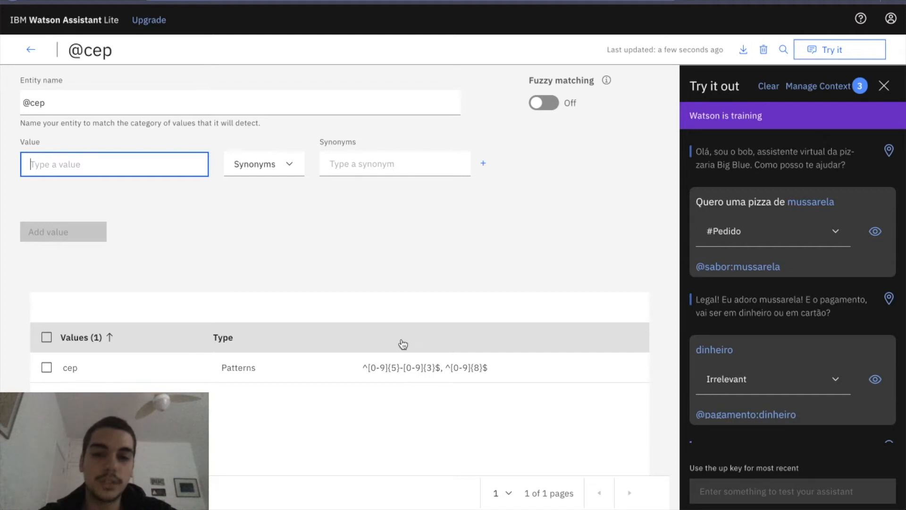
pyautogui.click(31, 50)
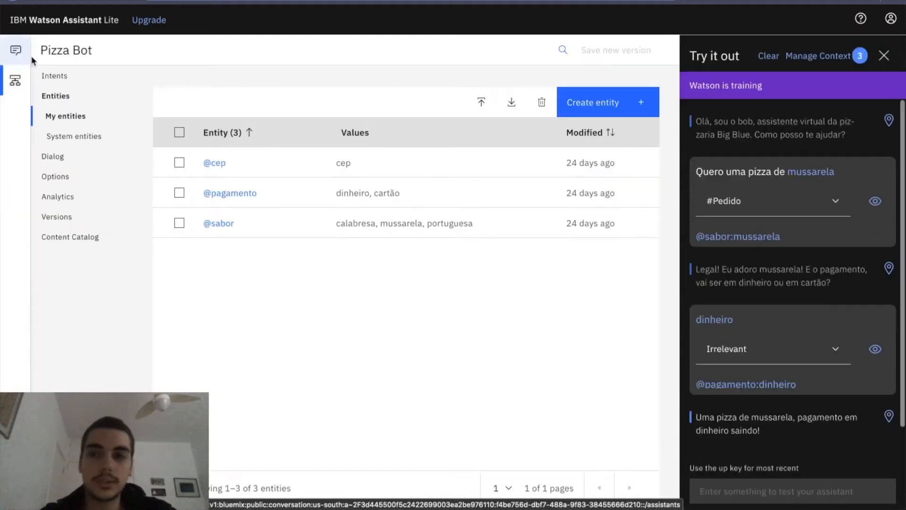
# Delete the text response from the Pagamento node under Pedido in the dialog and close the node.
pyautogui.click(59, 157)
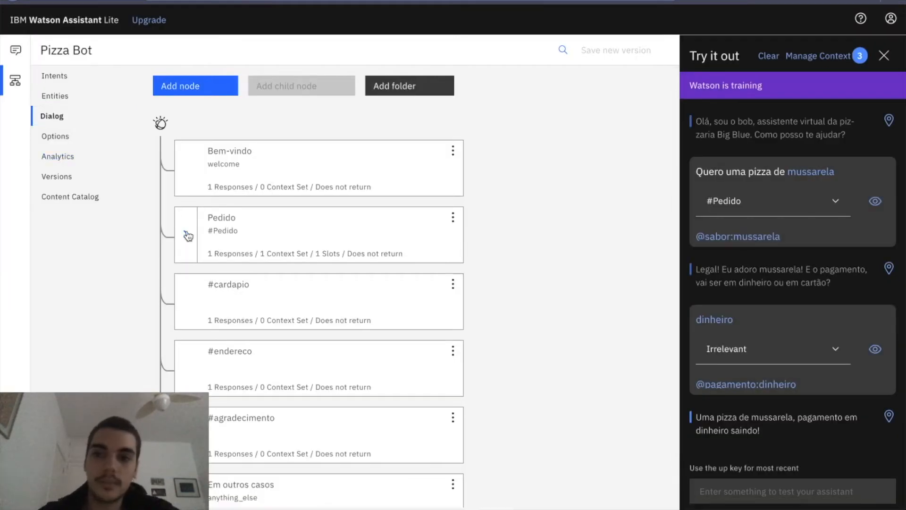
pyautogui.click(185, 233)
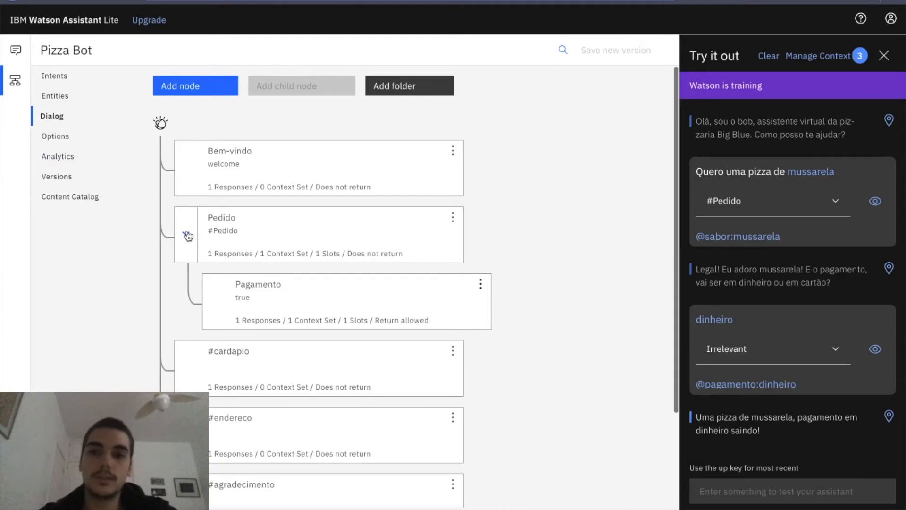
pyautogui.click(344, 297)
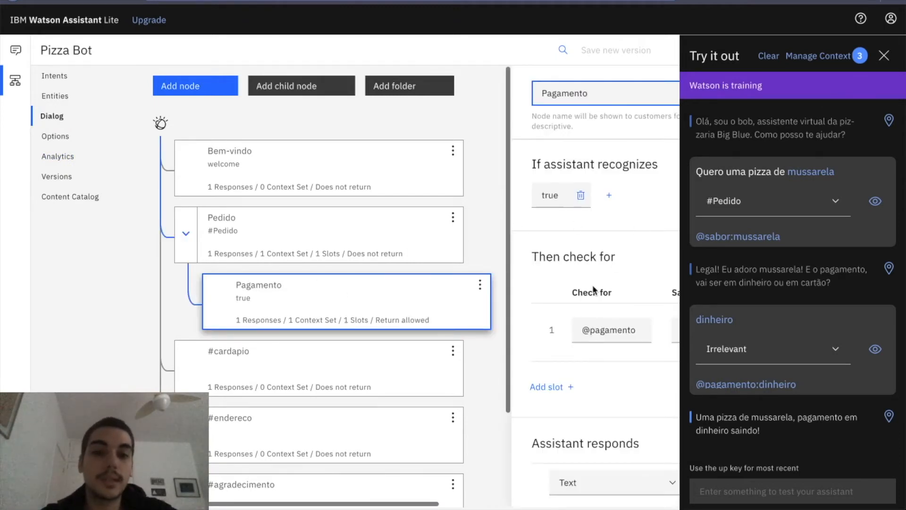
pyautogui.scroll(-6, 571, 341)
pyautogui.scroll(2, 571, 340)
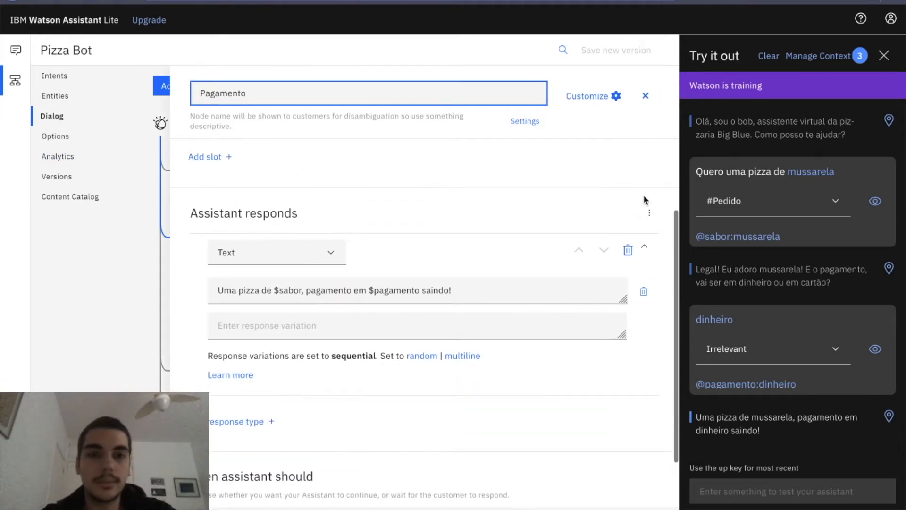
pyautogui.scroll(-2, 644, 199)
pyautogui.scroll(5, 645, 199)
pyautogui.scroll(-1, 461, 254)
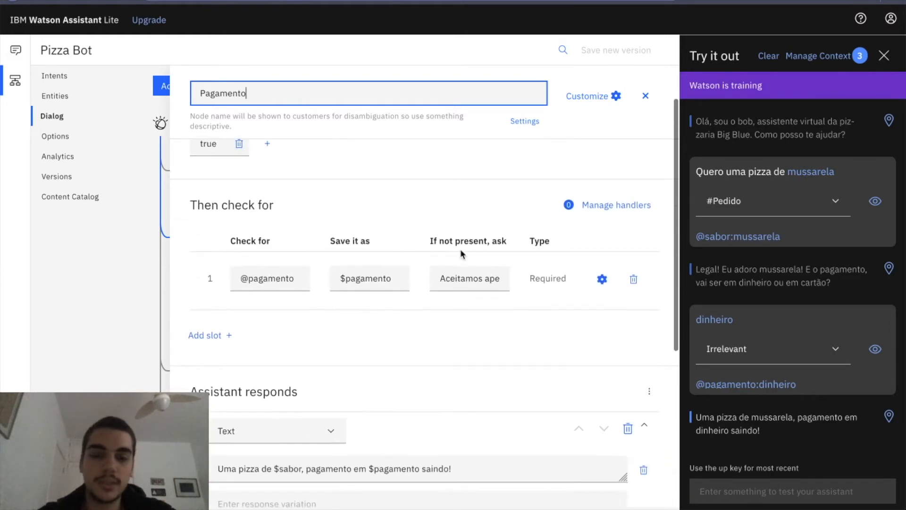
pyautogui.click(452, 278)
pyautogui.click(530, 347)
pyautogui.scroll(-2, 530, 347)
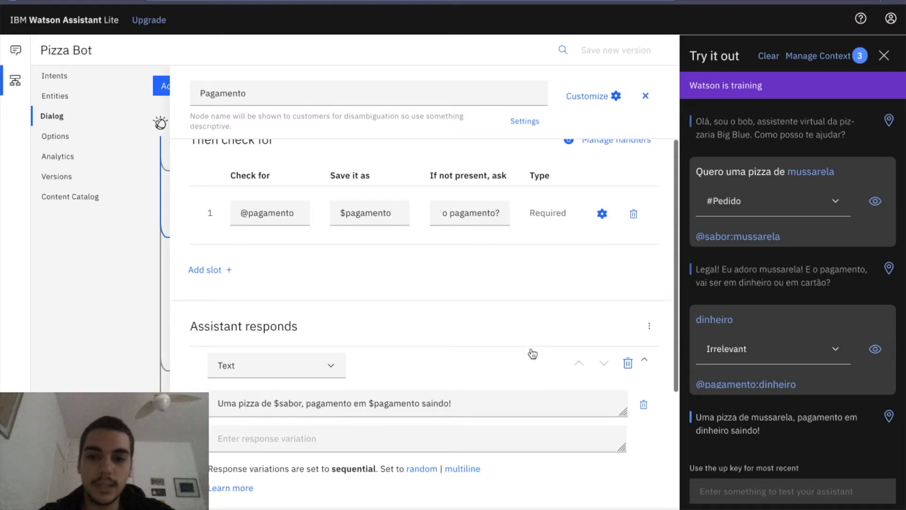
pyautogui.scroll(-2, 538, 359)
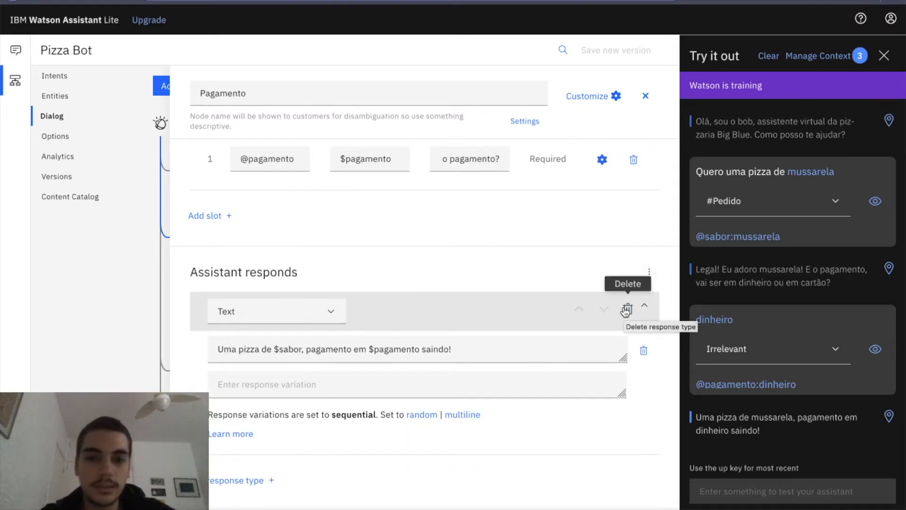
pyautogui.click(626, 310)
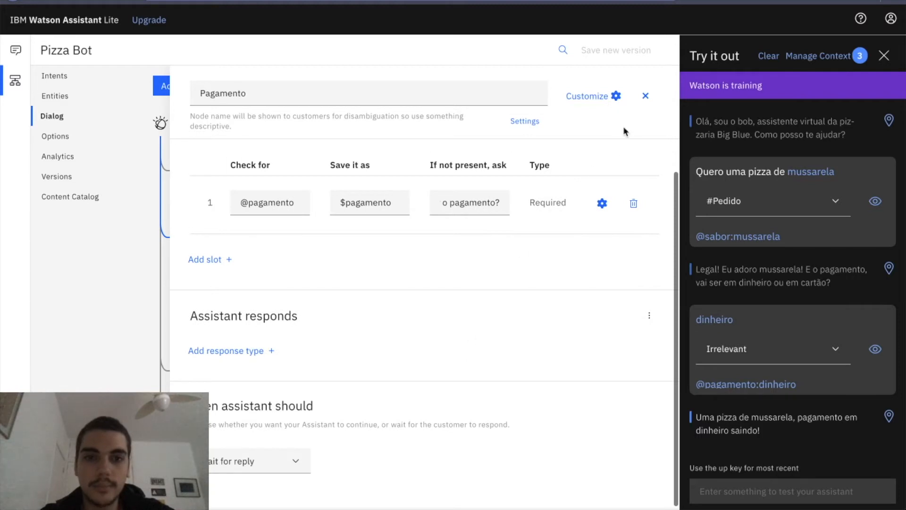
pyautogui.click(645, 96)
# Add a child node under Pagamento and name it "Busca de cep".
pyautogui.click(480, 285)
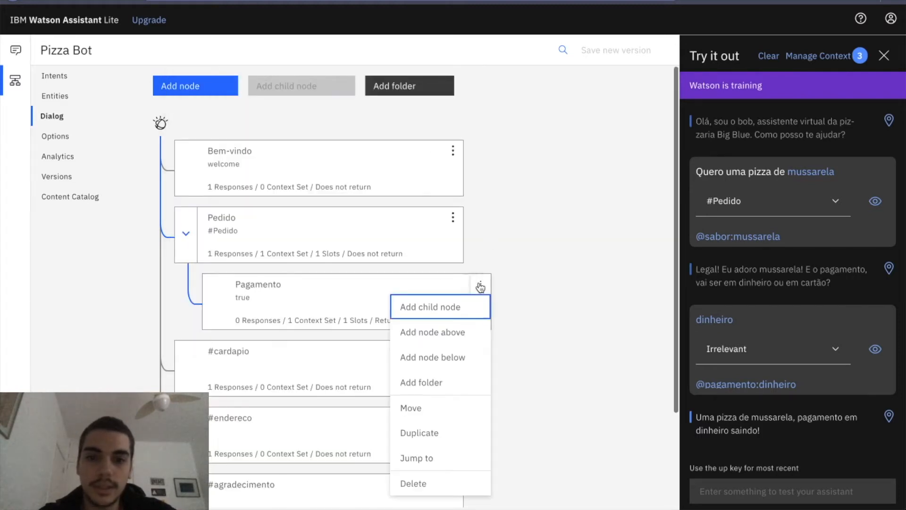
pyautogui.click(445, 307)
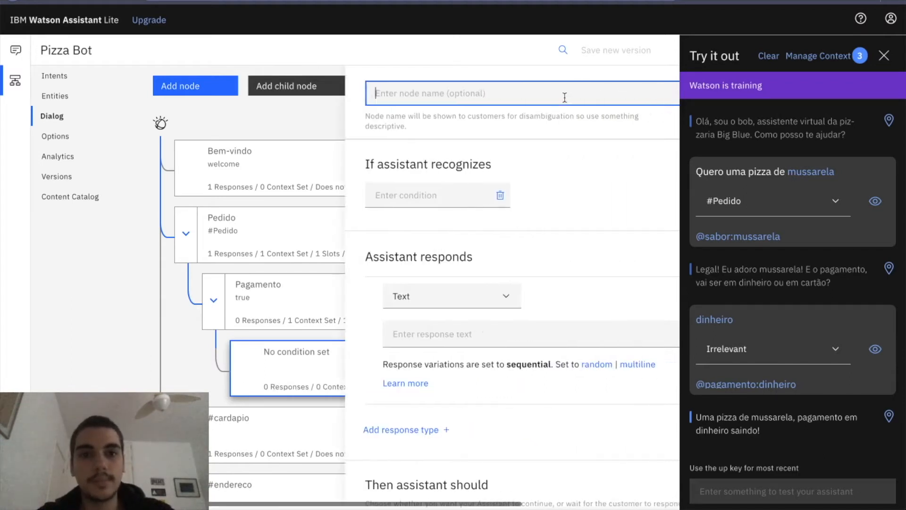
pyautogui.write('Busca de cep')
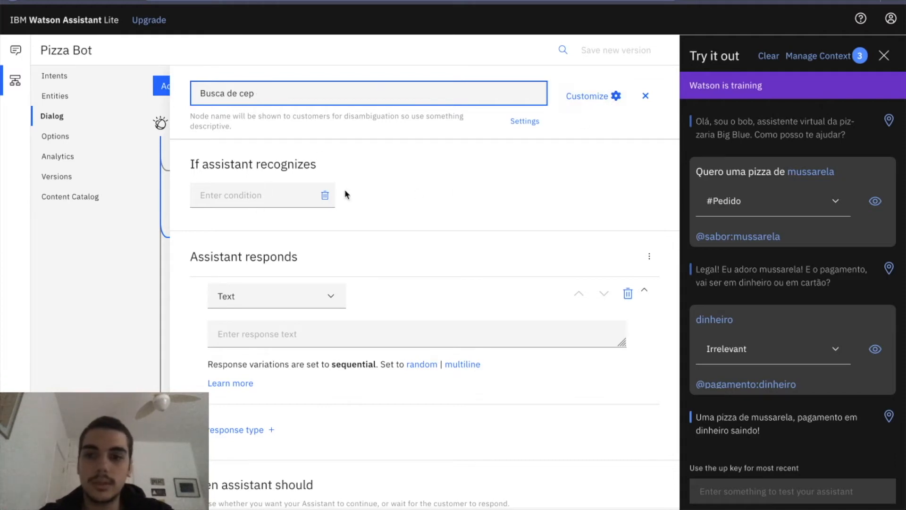
# Turn on Slots in the "Busca de cep" node's customization and apply it.
pyautogui.click(605, 98)
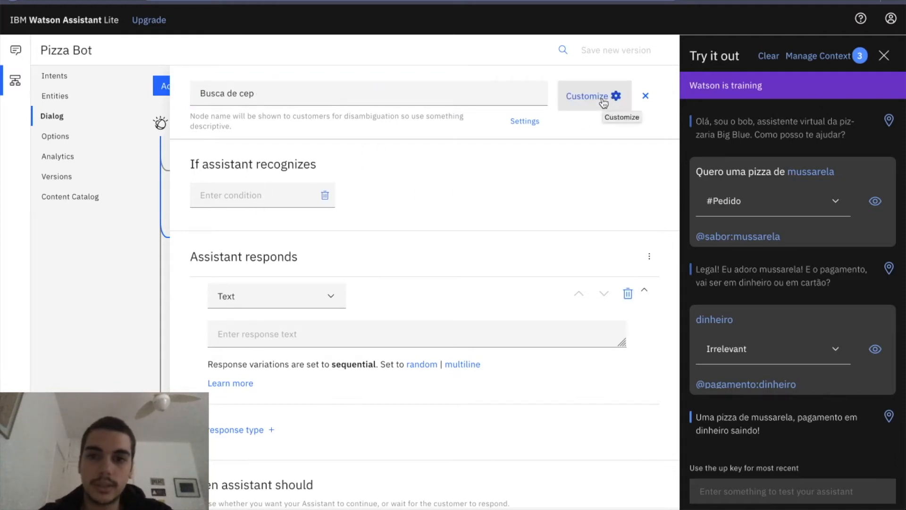
pyautogui.click(603, 99)
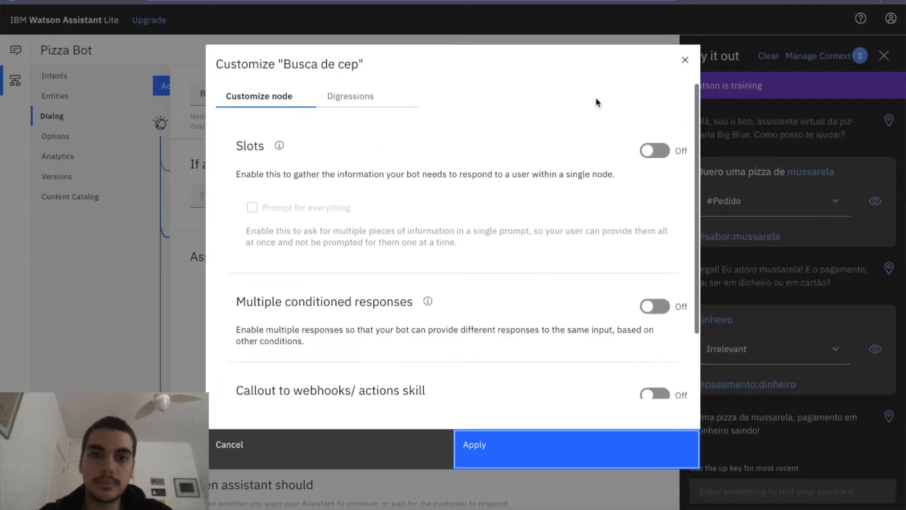
pyautogui.click(659, 152)
pyautogui.click(616, 454)
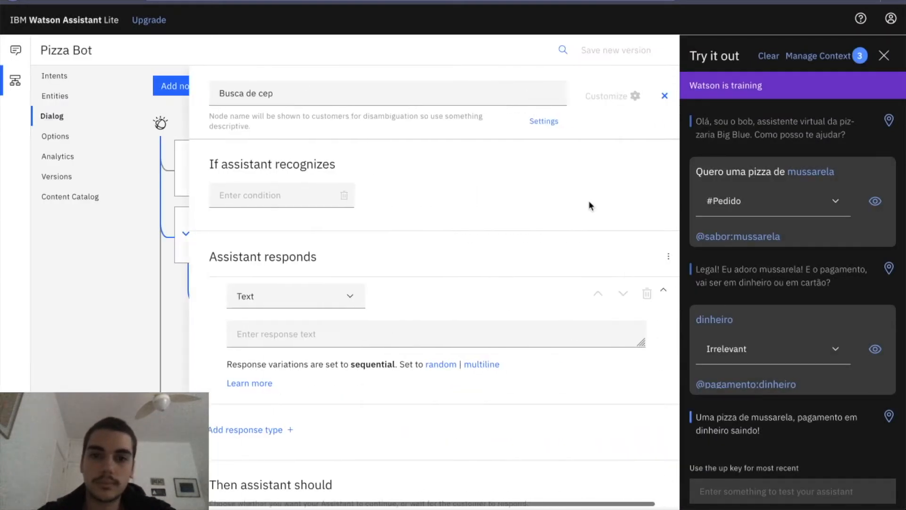
pyautogui.click(269, 330)
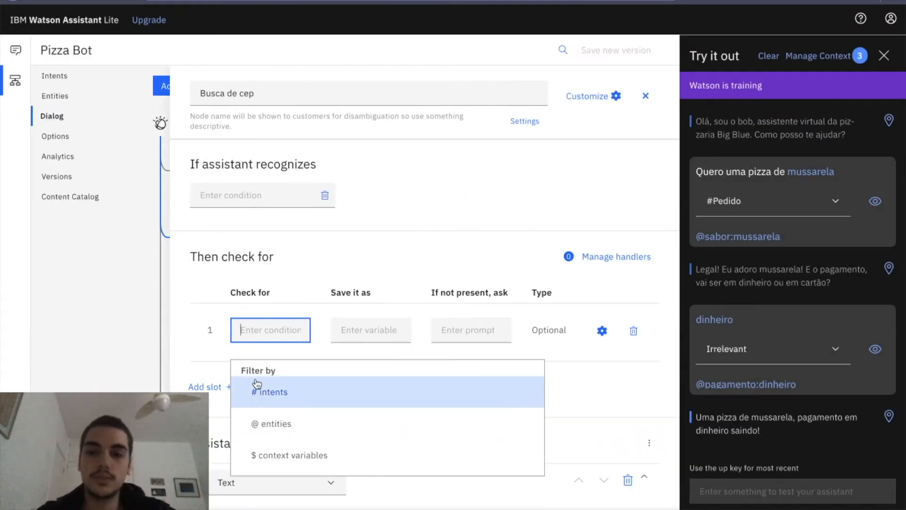
pyautogui.click(255, 420)
pyautogui.click(289, 398)
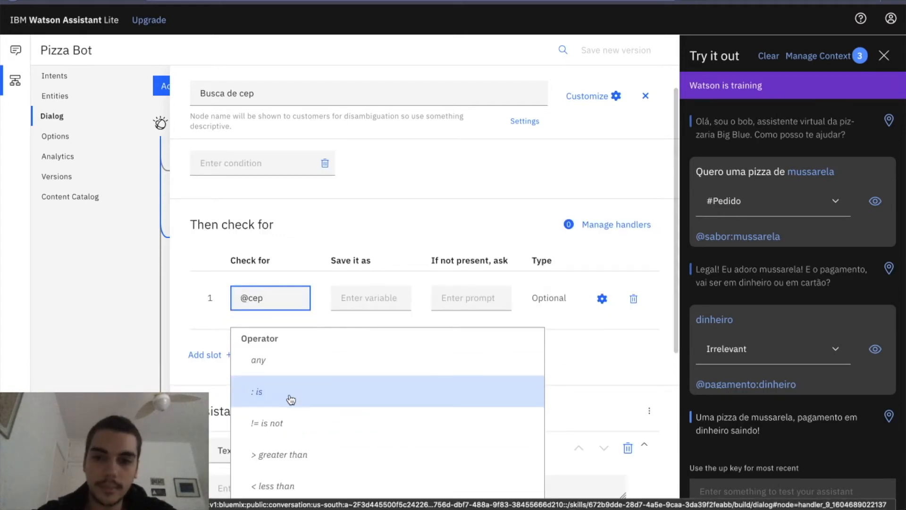
pyautogui.click(313, 370)
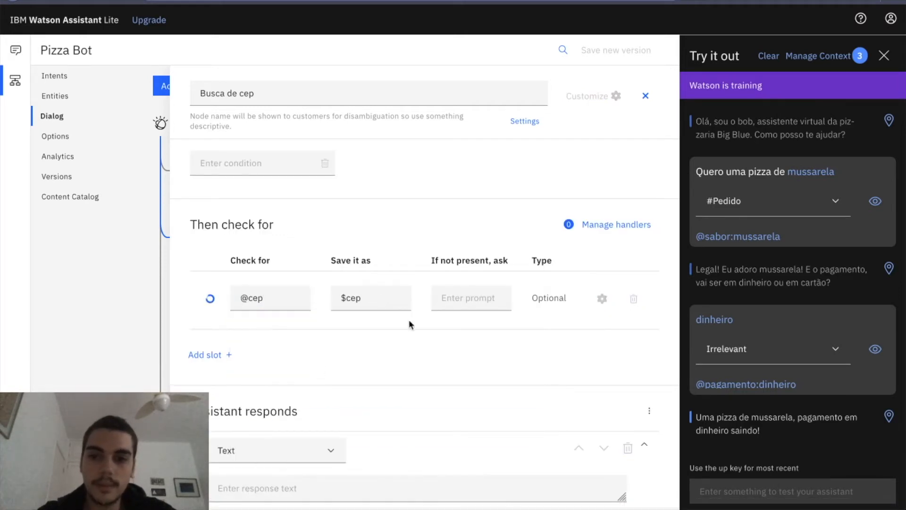
pyautogui.click(475, 288)
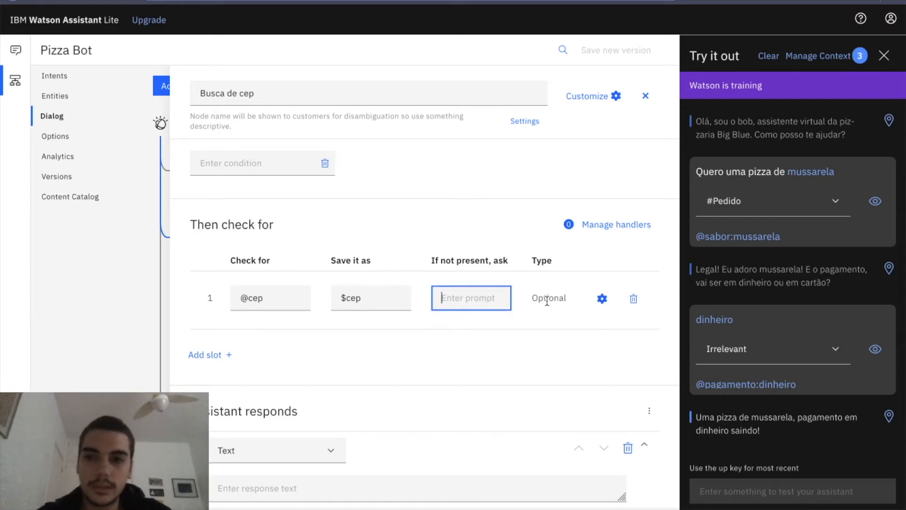
pyautogui.write('Qual se')
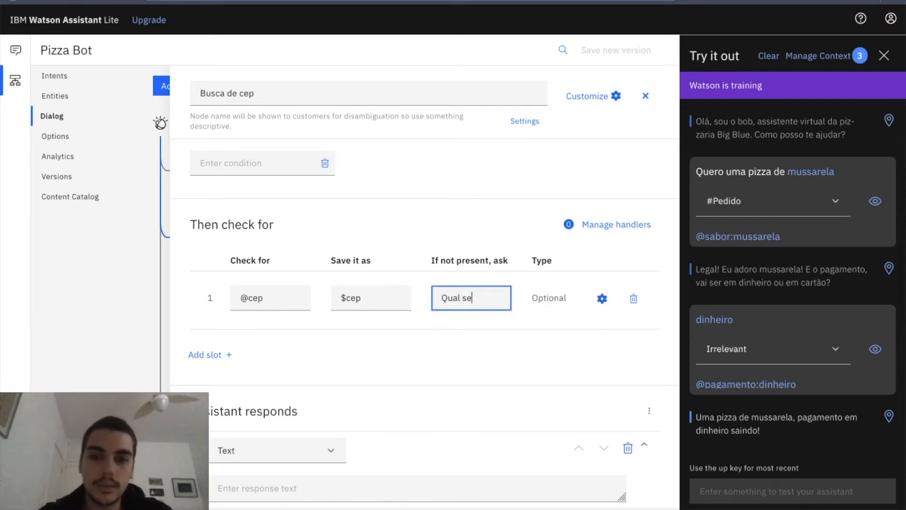
pyautogui.write('rá o CEP da entrega?')
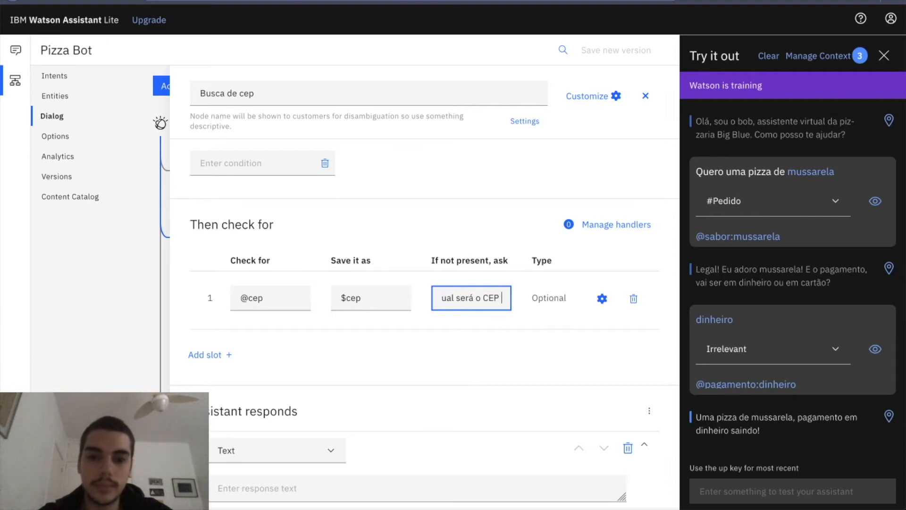
pyautogui.click(468, 204)
# Turn on the callout to webhooks/actions skill in the node's customization, choose to call a webhook, and apply it.
pyautogui.scroll(-3, 465, 262)
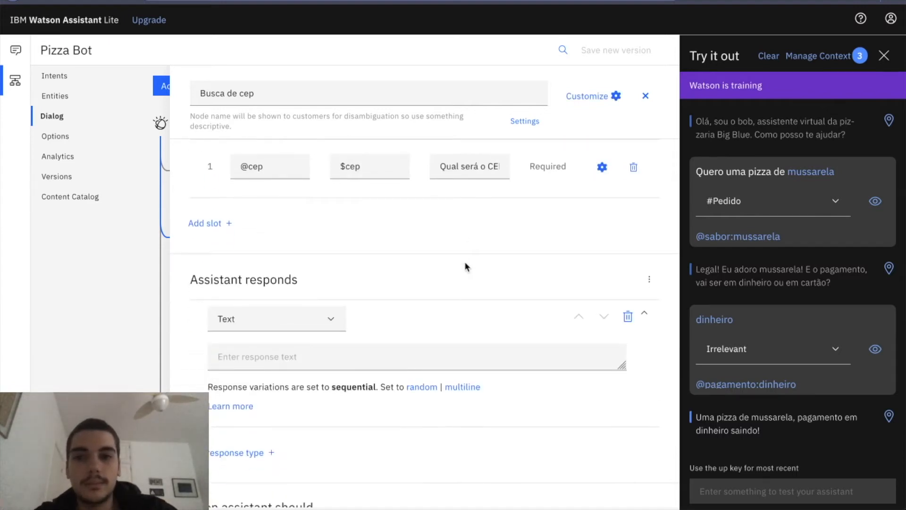
pyautogui.scroll(1, 542, 224)
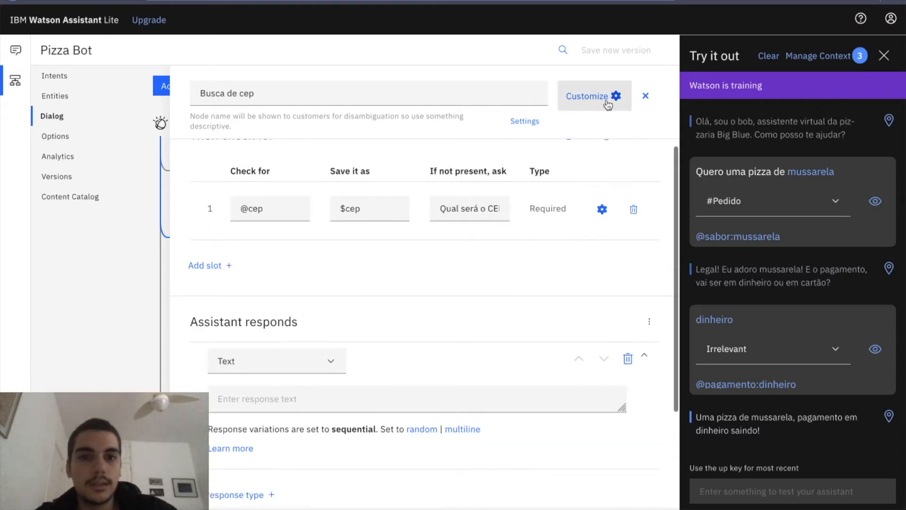
pyautogui.click(608, 96)
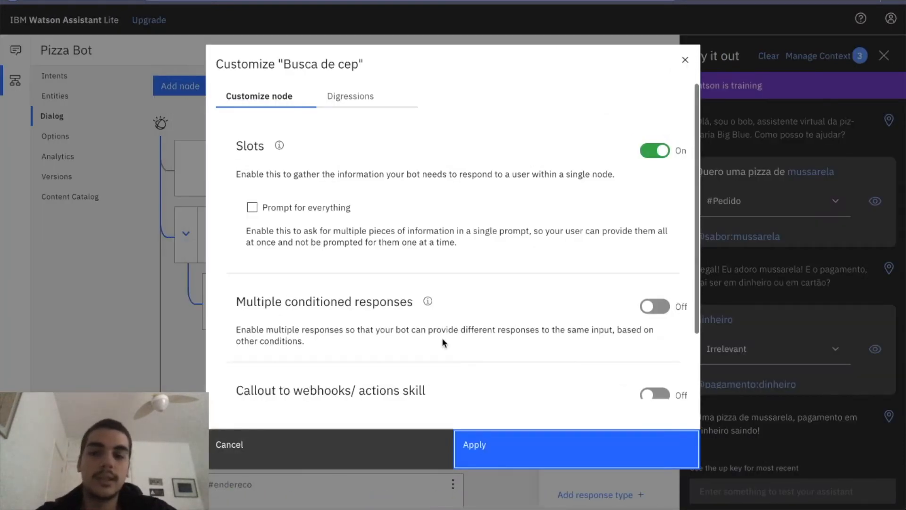
pyautogui.scroll(-1, 442, 338)
pyautogui.click(654, 336)
pyautogui.scroll(-3, 424, 330)
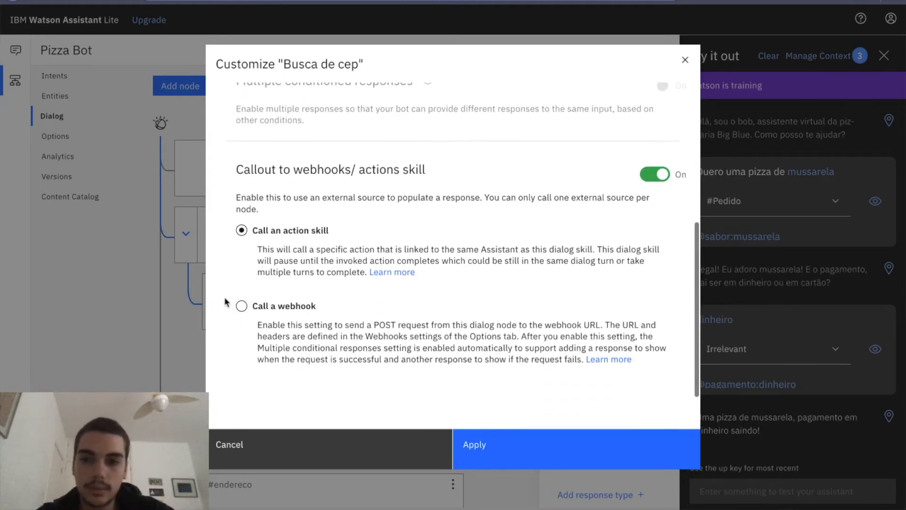
pyautogui.click(242, 306)
pyautogui.scroll(-1, 338, 323)
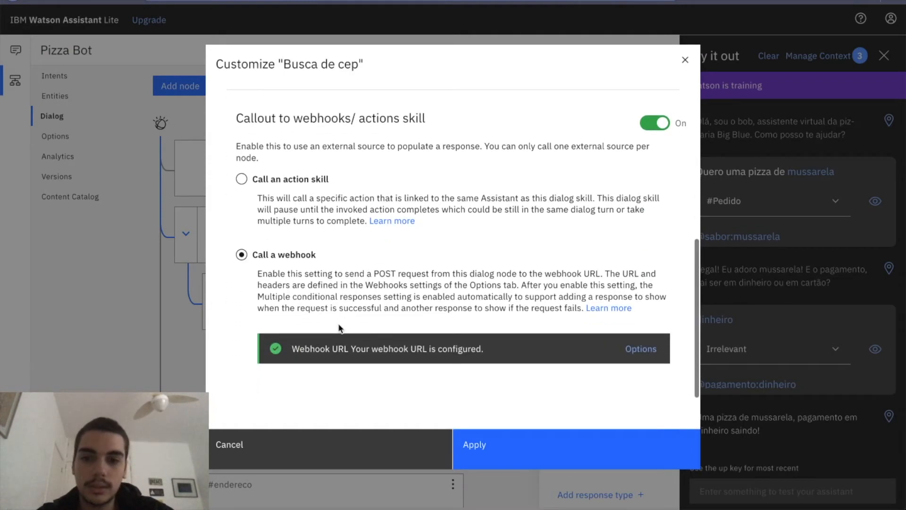
pyautogui.click(533, 449)
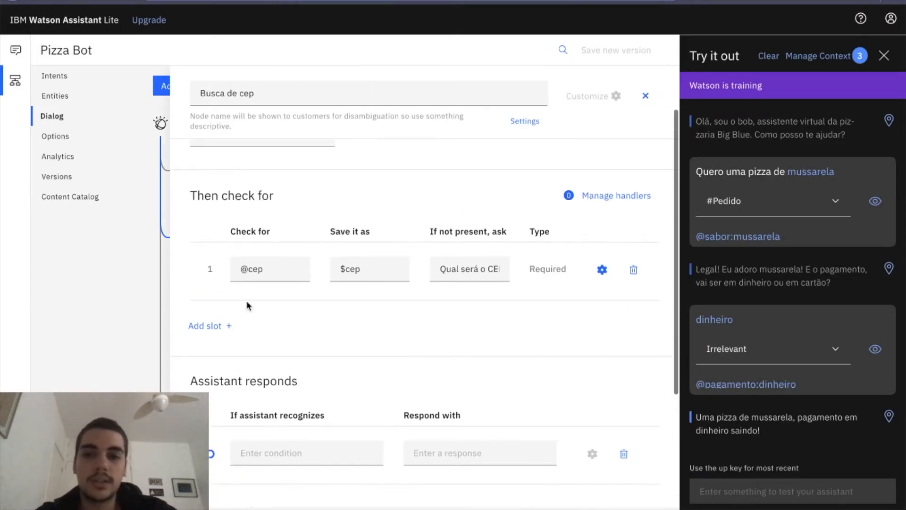
# Add a parameter with the key "cep" to the node's webhook callout.
pyautogui.scroll(-2, 344, 402)
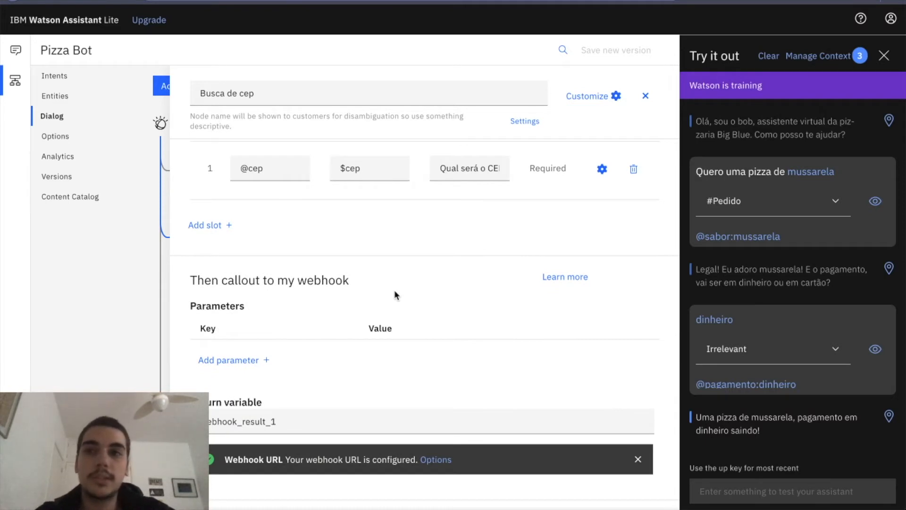
pyautogui.click(255, 370)
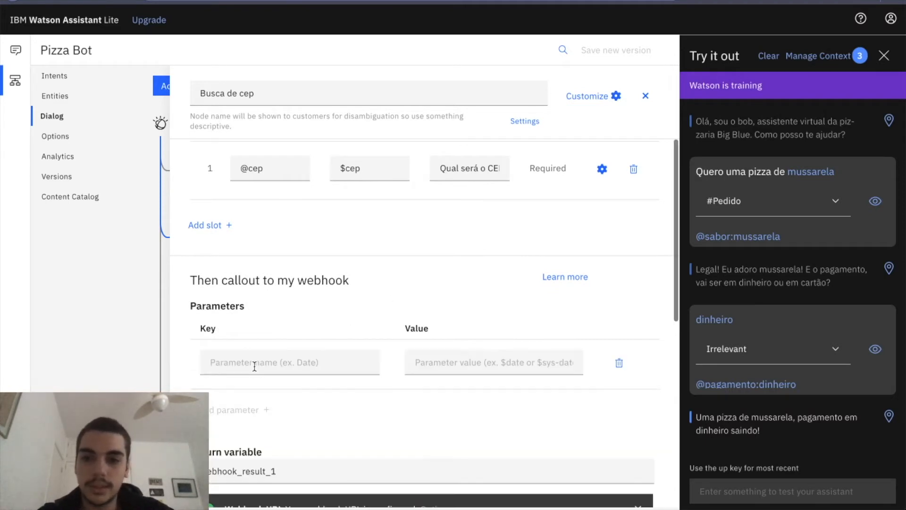
pyautogui.click(351, 361)
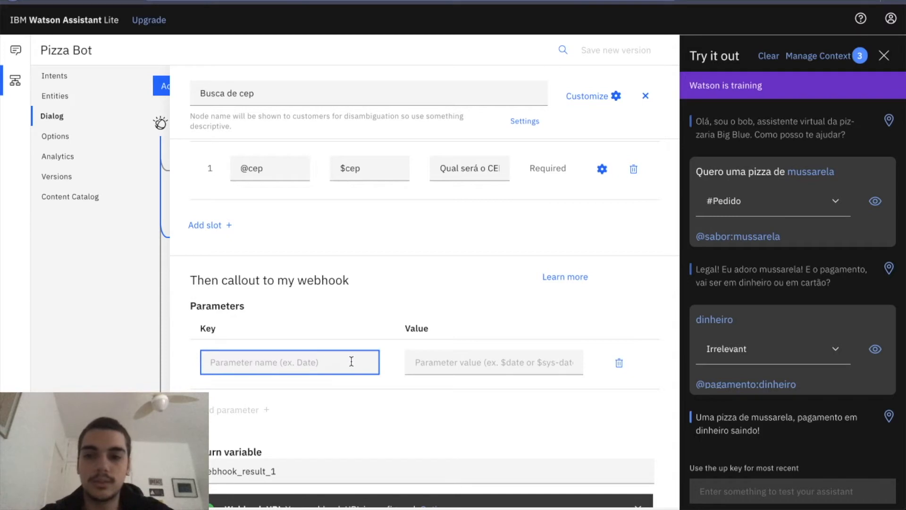
pyautogui.write('cep')
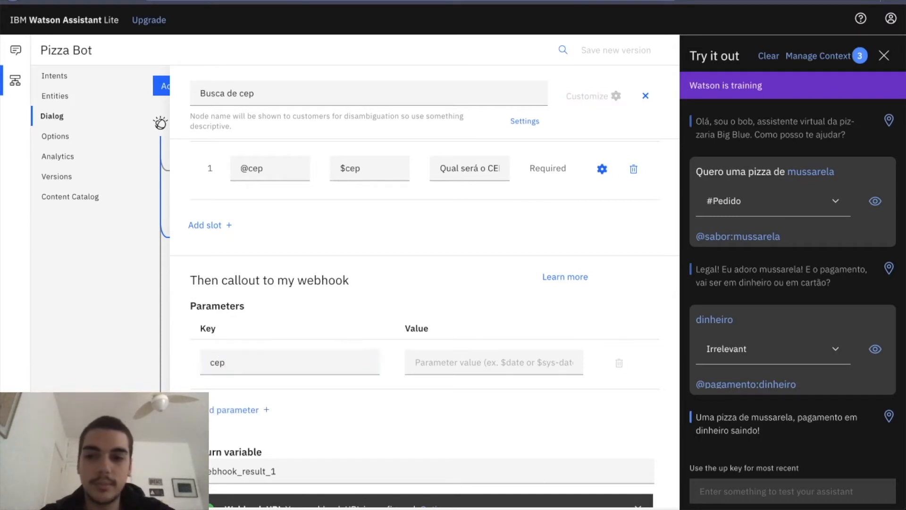
pyautogui.click(435, 360)
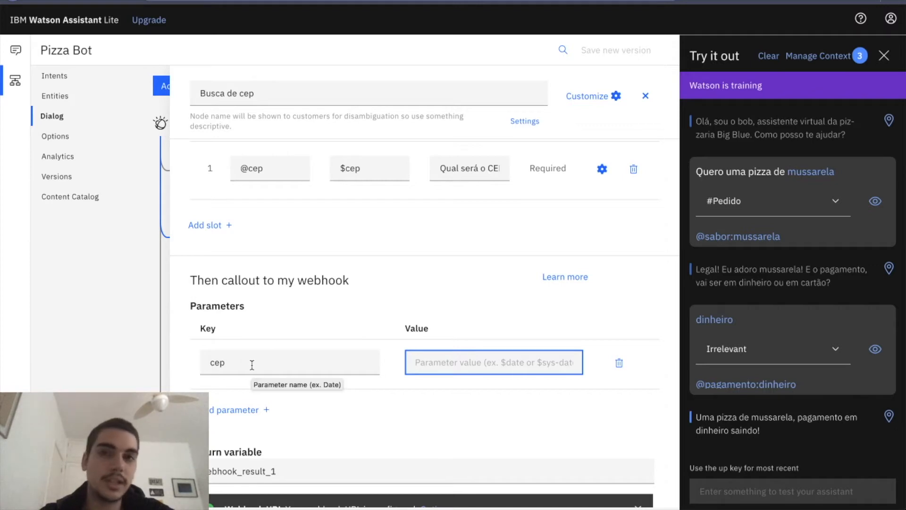
pyautogui.click(233, 364)
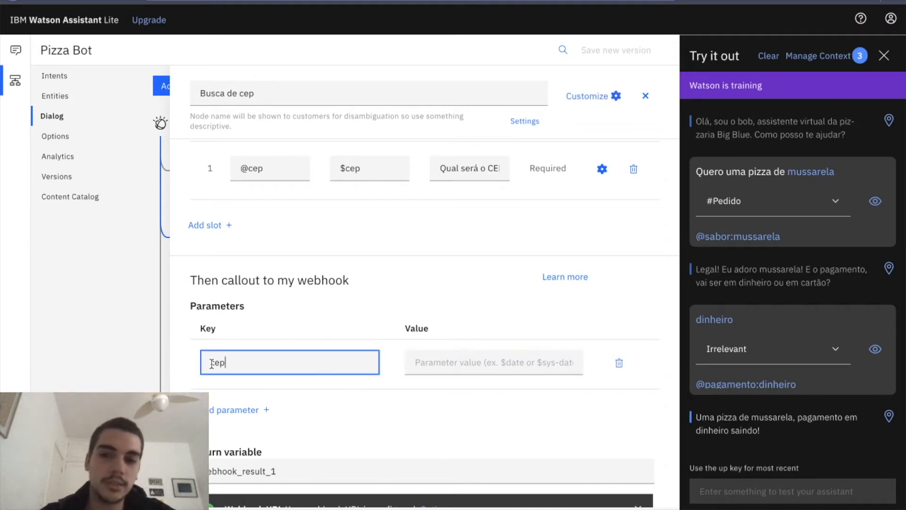
pyautogui.press('Tab')
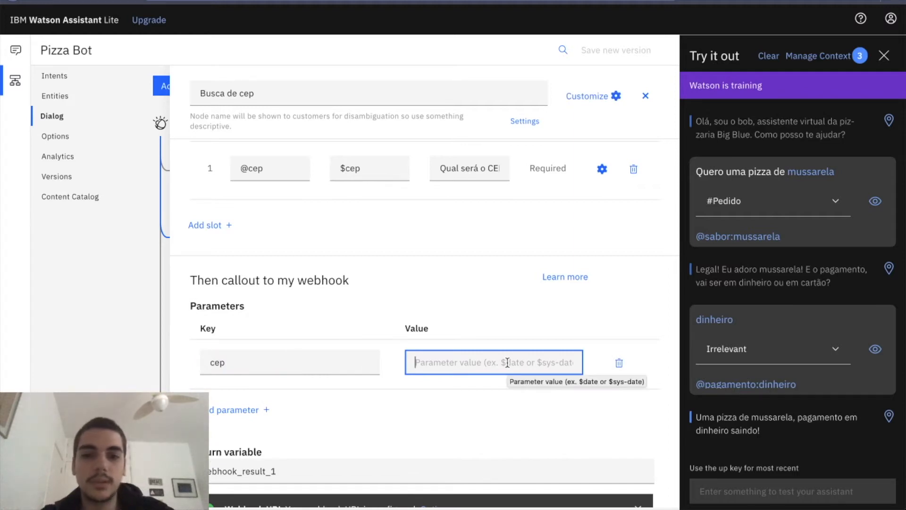
pyautogui.scroll(1, 491, 214)
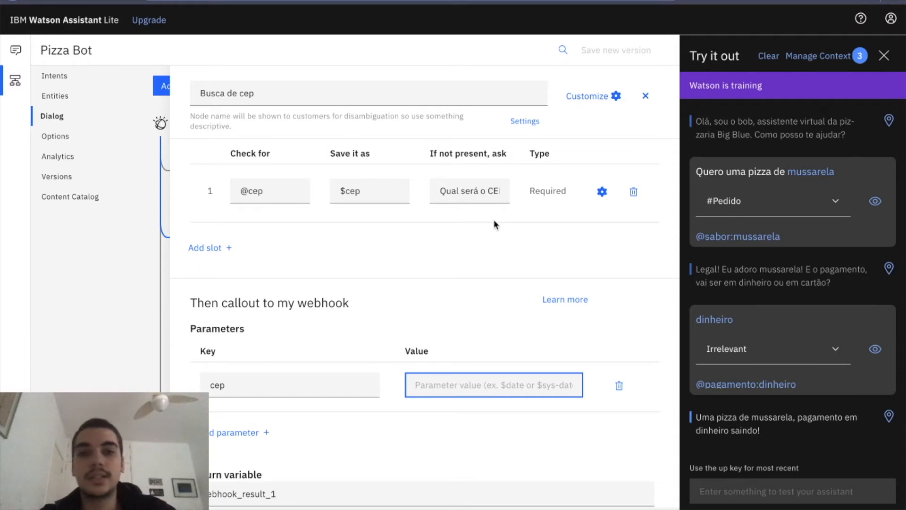
pyautogui.hscroll(-8, 742, 296)
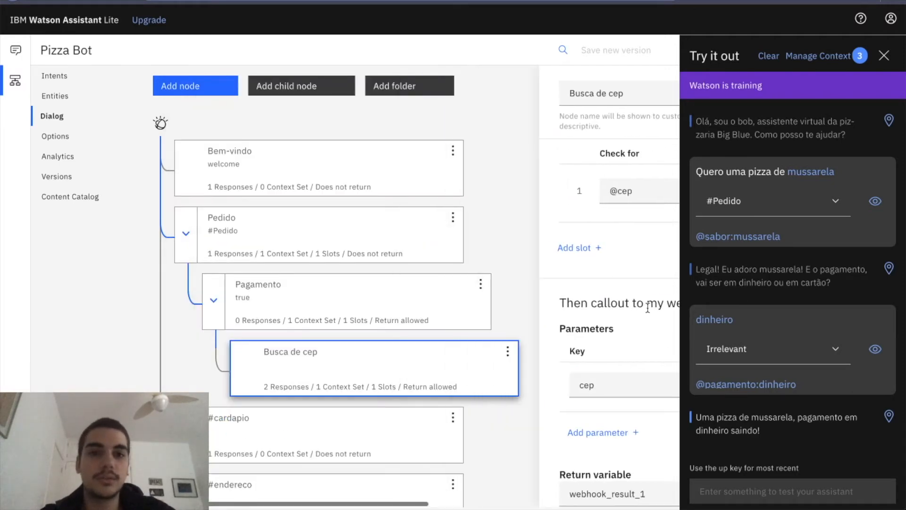
pyautogui.hscroll(8, 648, 307)
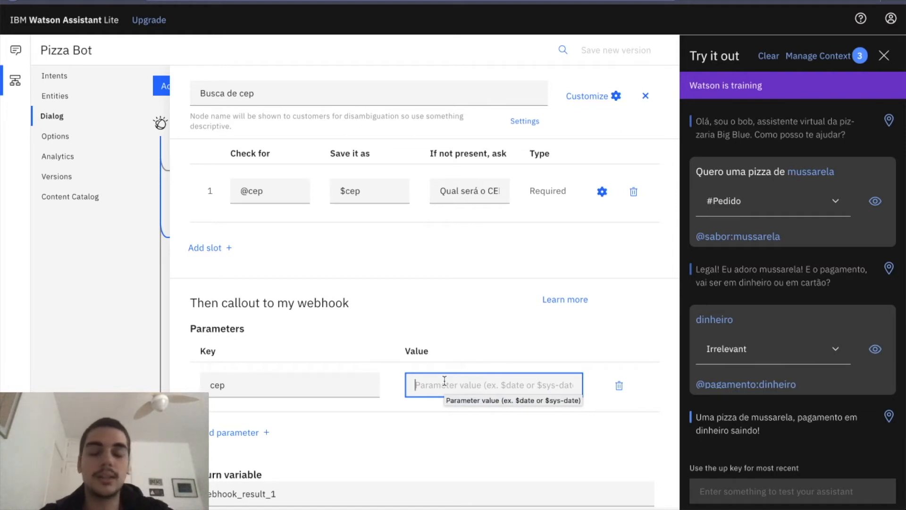
pyautogui.write('@cep.literal')
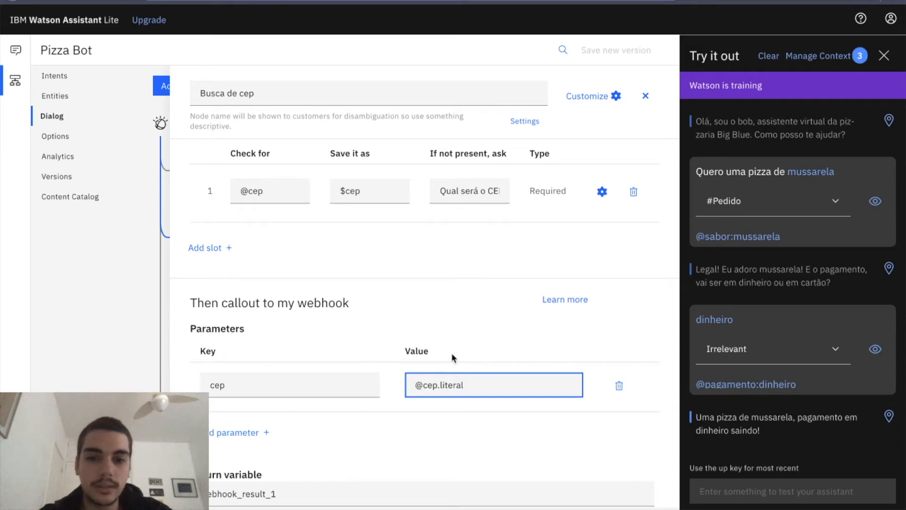
pyautogui.click(452, 359)
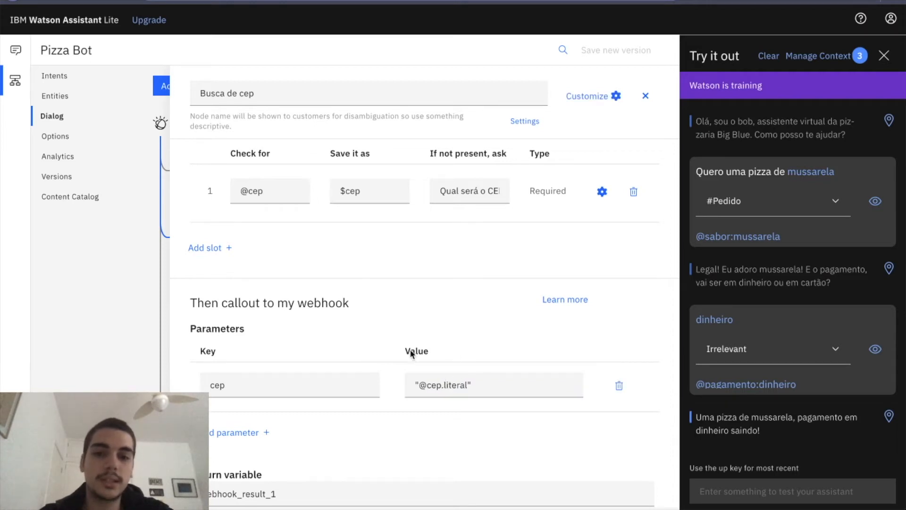
# Review the webhook's return variable and enter "Detectei" as the response for the $webhook_result_1 condition.
pyautogui.scroll(-3, 375, 350)
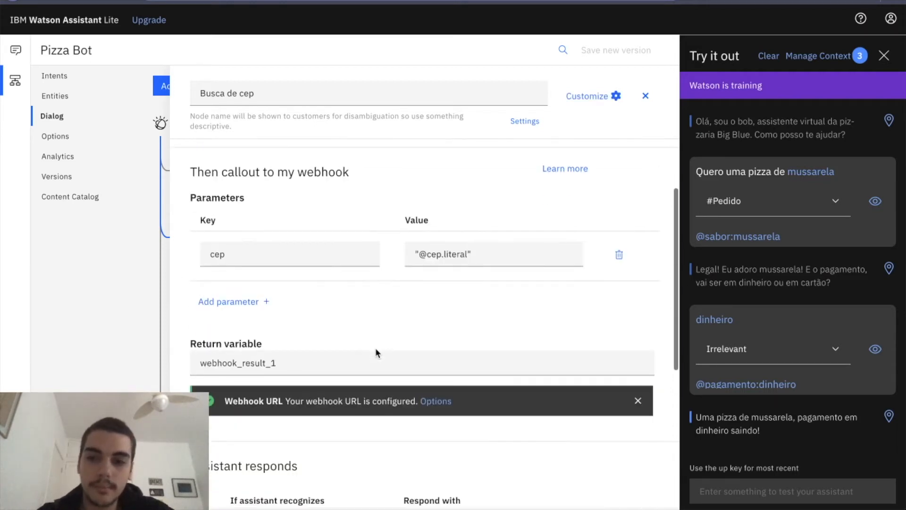
pyautogui.scroll(-1, 534, 273)
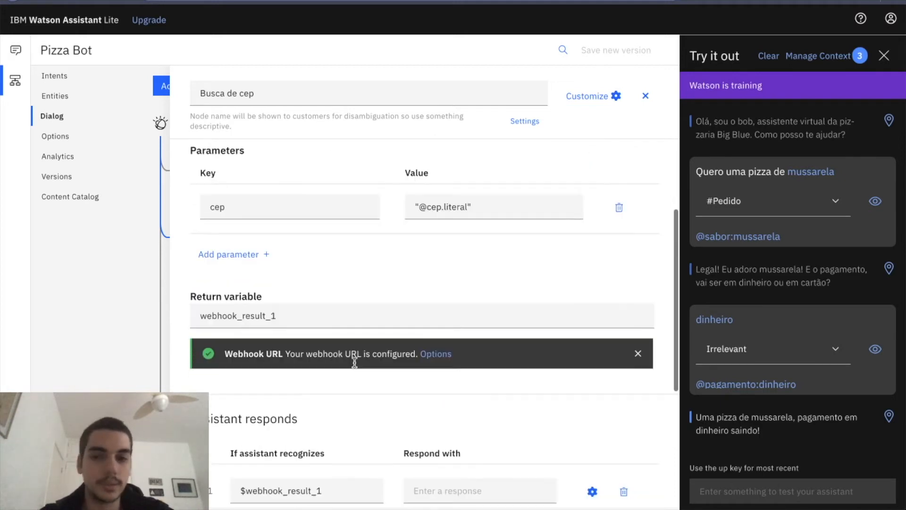
pyautogui.doubleClick(292, 313)
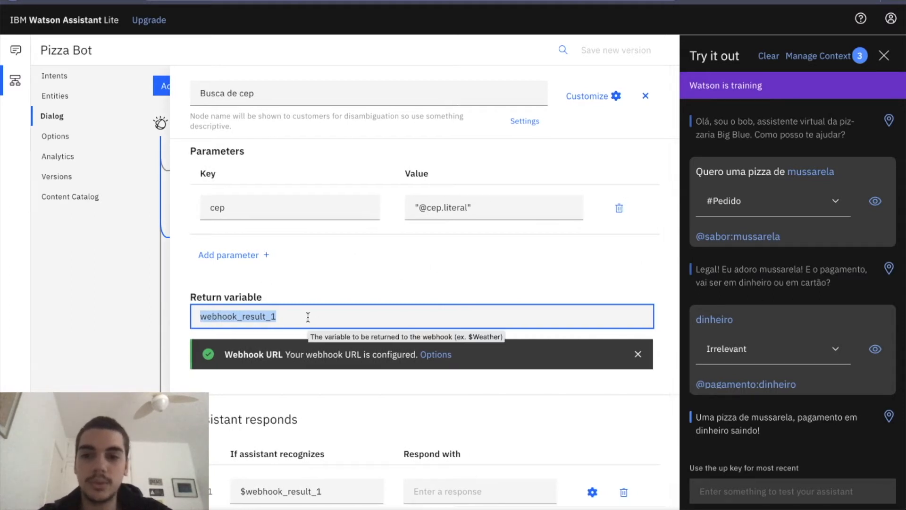
pyautogui.scroll(-3, 307, 317)
pyautogui.scroll(-1, 350, 220)
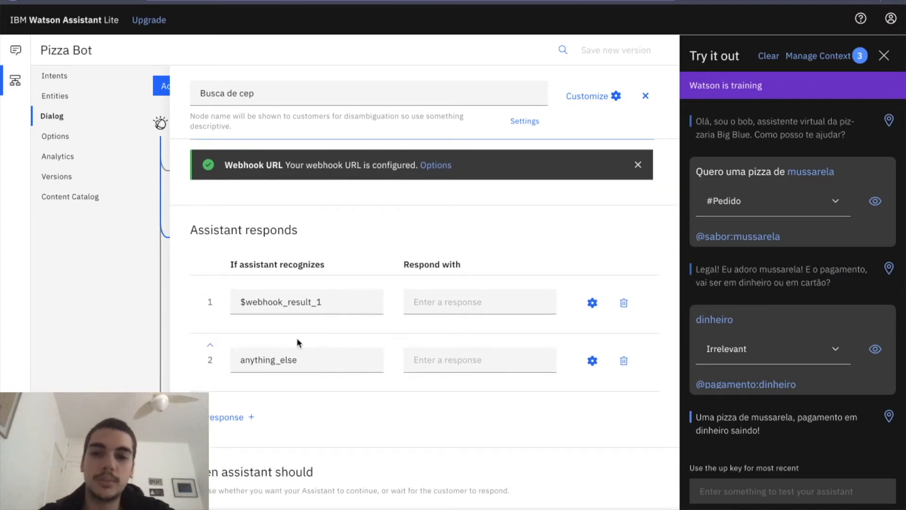
pyautogui.click(346, 300)
pyautogui.click(344, 261)
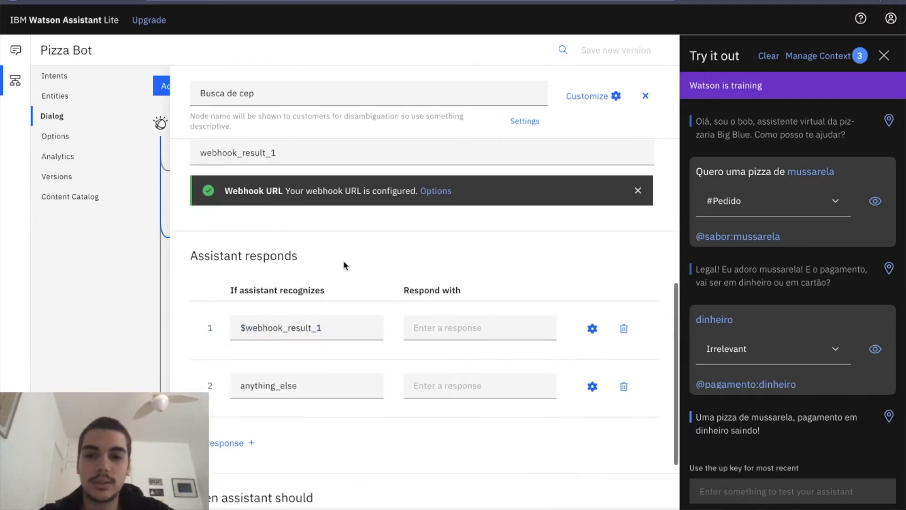
pyautogui.click(438, 324)
pyautogui.write('Detectei')
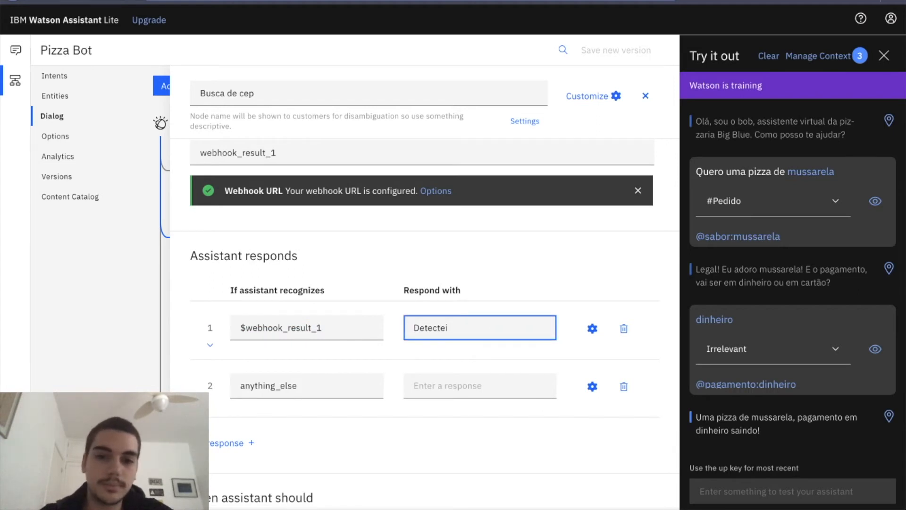
# Enter "Erro ao buscar CEP." as the response for the anything_else condition.
pyautogui.click(340, 391)
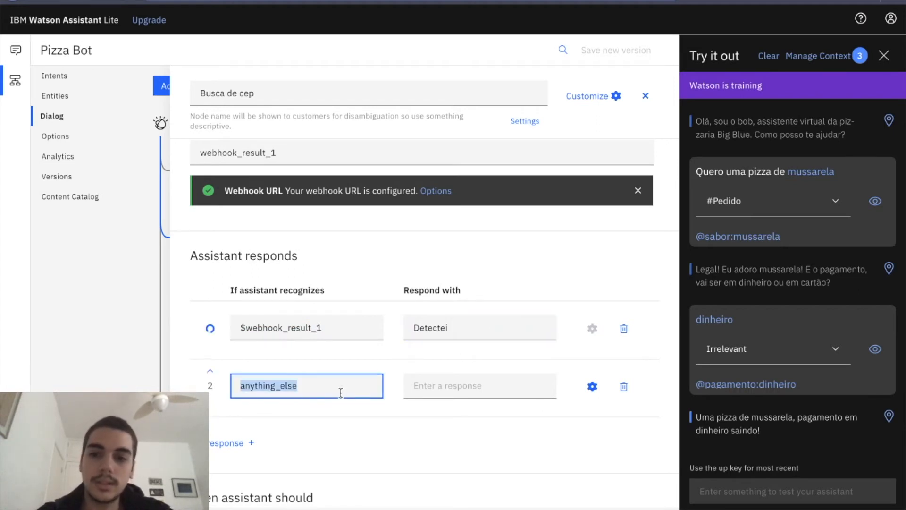
pyautogui.click(438, 382)
pyautogui.write('Erro ao buscar CEP.')
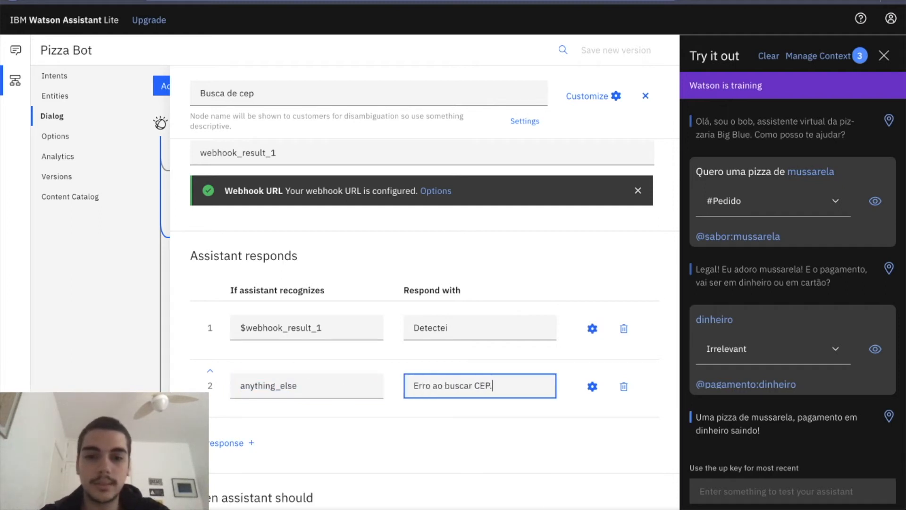
pyautogui.click(444, 250)
pyautogui.scroll(-1, 444, 250)
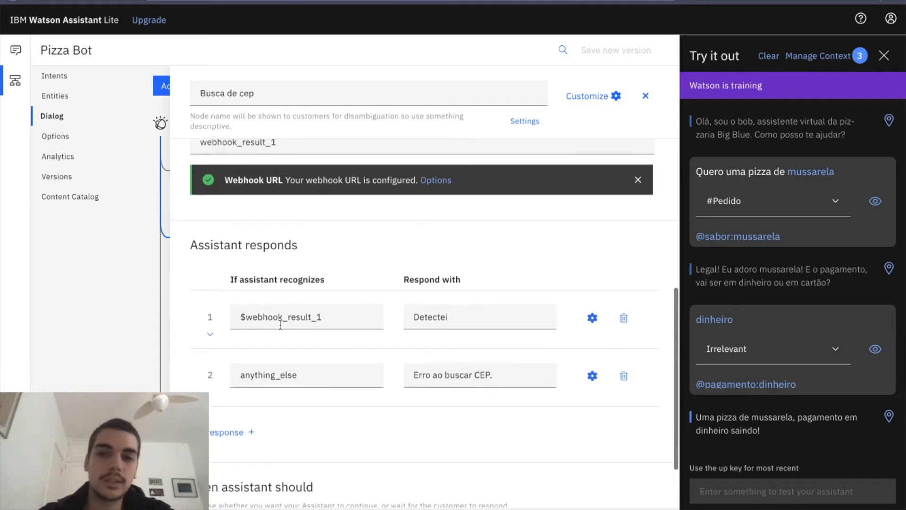
pyautogui.scroll(1, 431, 277)
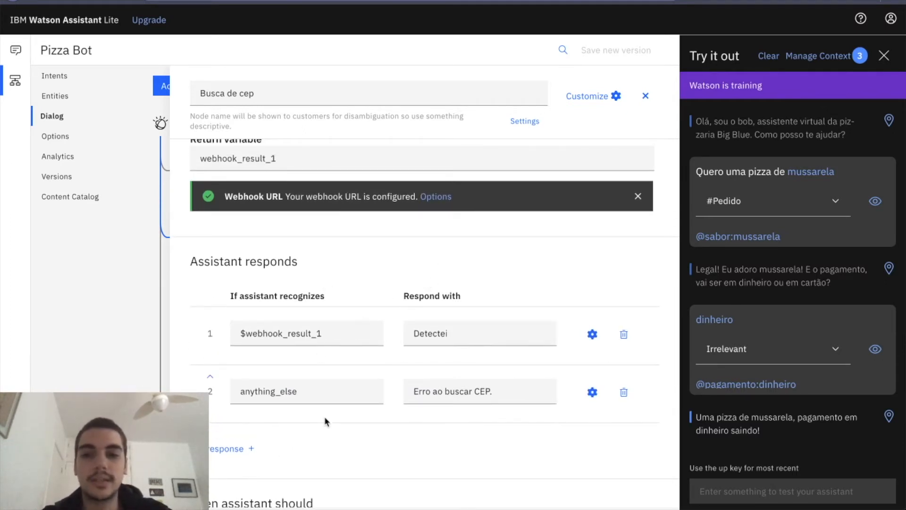
pyautogui.scroll(-3, 494, 390)
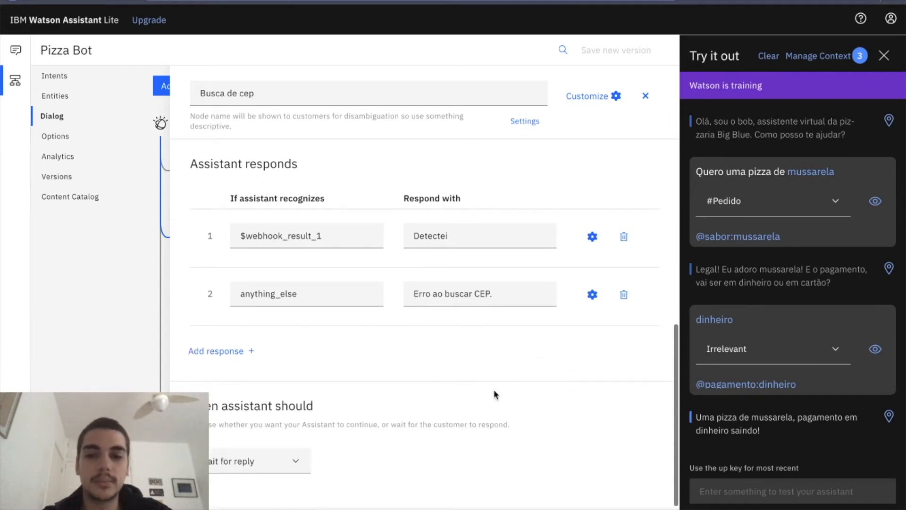
# Clear the test conversation in the Try it out pane.
pyautogui.scroll(3, 637, 151)
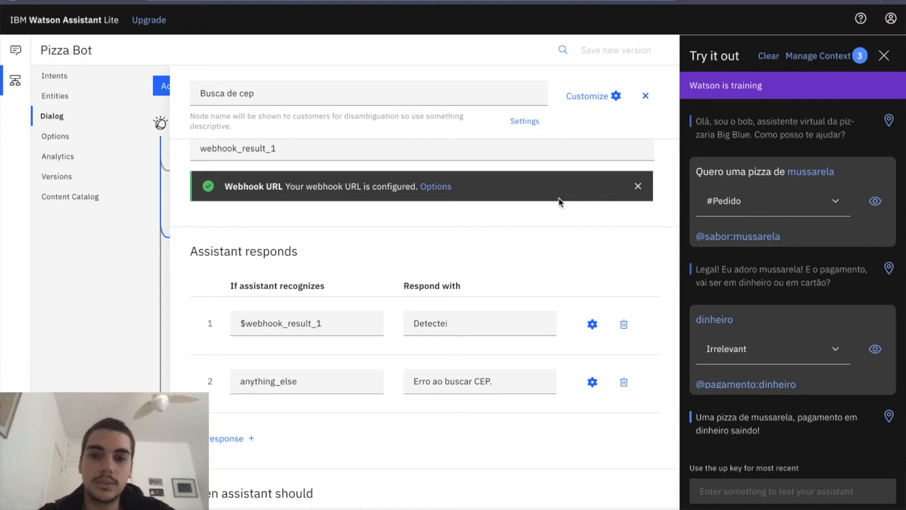
pyautogui.scroll(4, 559, 198)
pyautogui.click(768, 58)
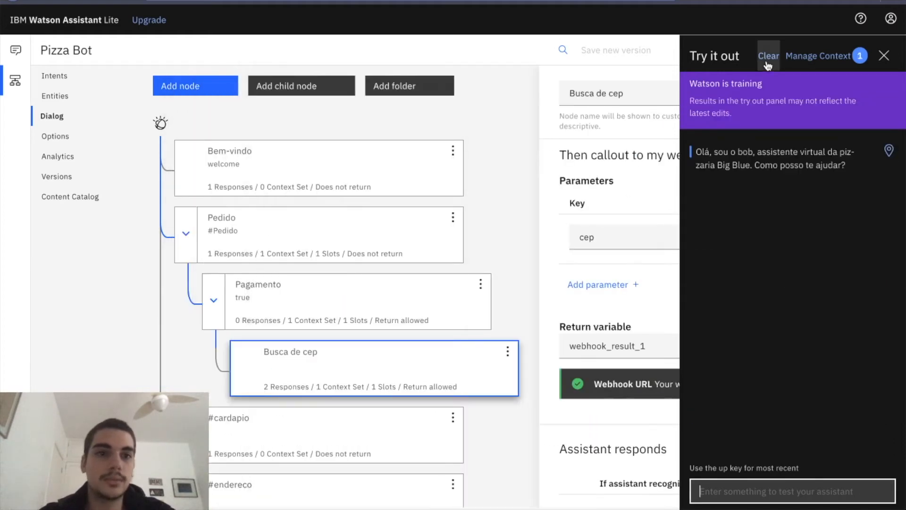
# Set the Pagamento node to skip user input and evaluate its child nodes, and close the node.
pyautogui.click(299, 311)
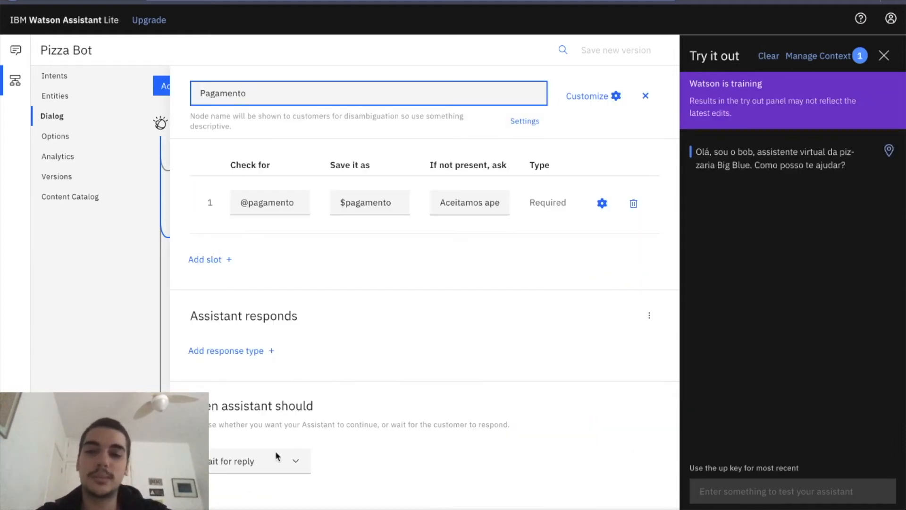
pyautogui.scroll(3, 377, 320)
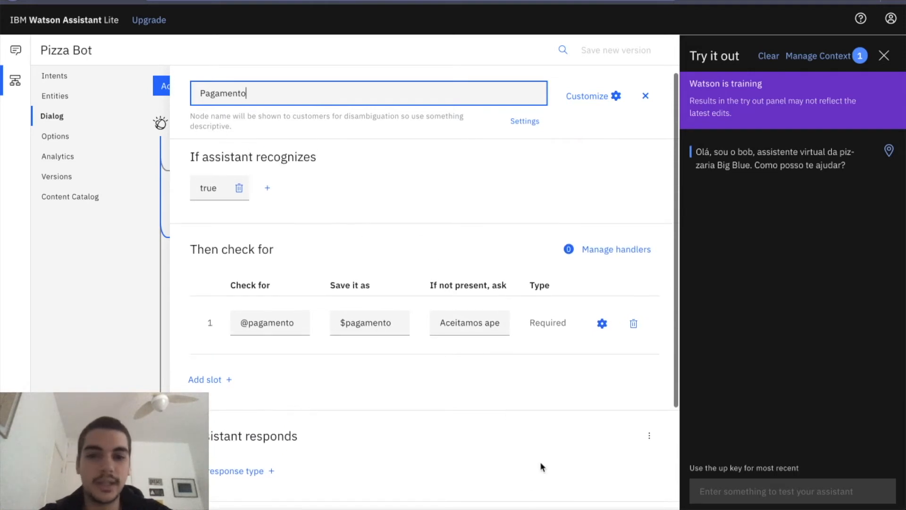
pyautogui.scroll(-3, 508, 338)
pyautogui.click(261, 467)
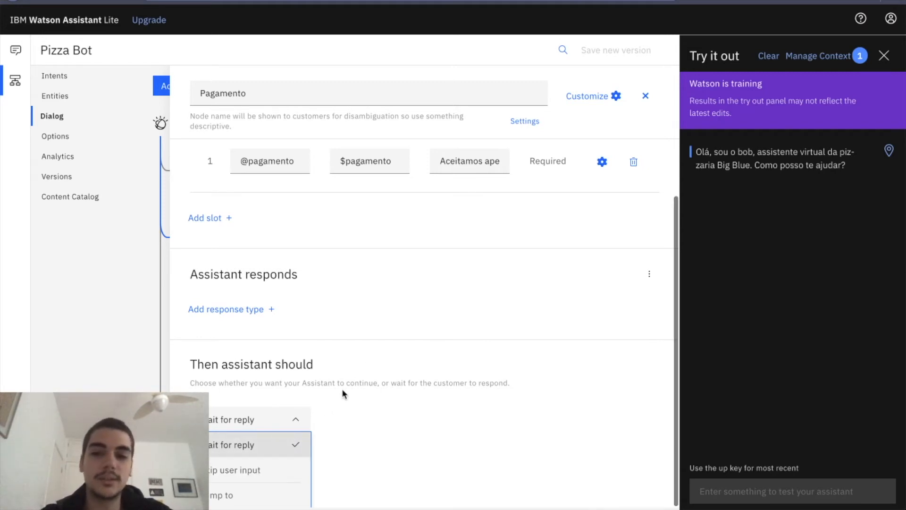
pyautogui.click(244, 470)
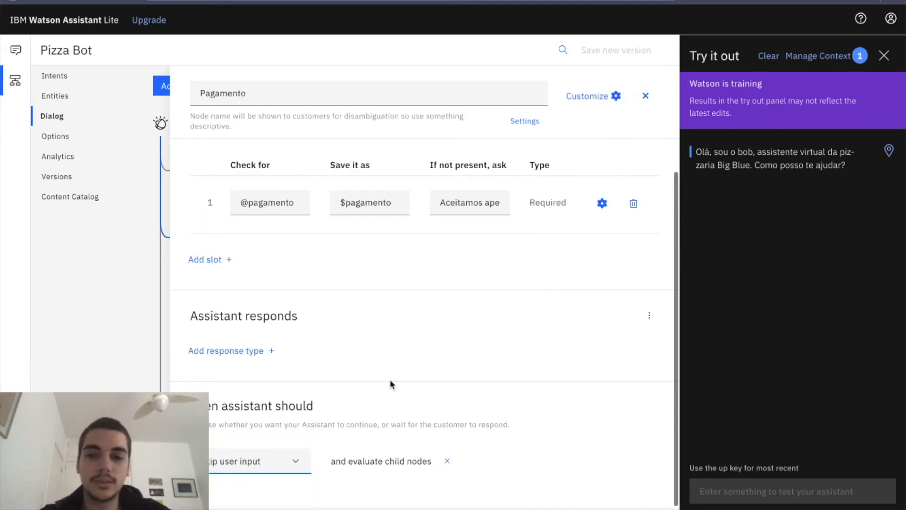
pyautogui.click(645, 96)
# Test the order dialog with "quero uma pizza de mussarela" and "dinheiro", and check the details of the runtime error.
pyautogui.scroll(-1, 421, 321)
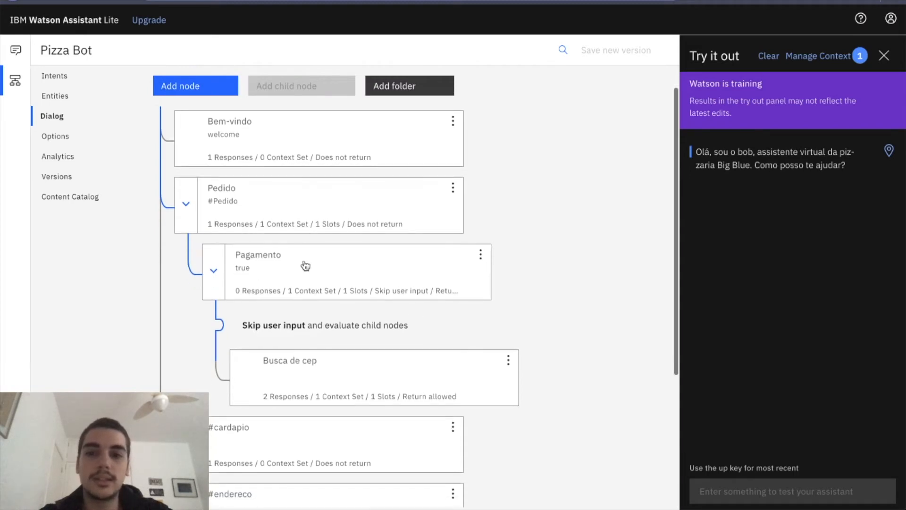
pyautogui.click(270, 364)
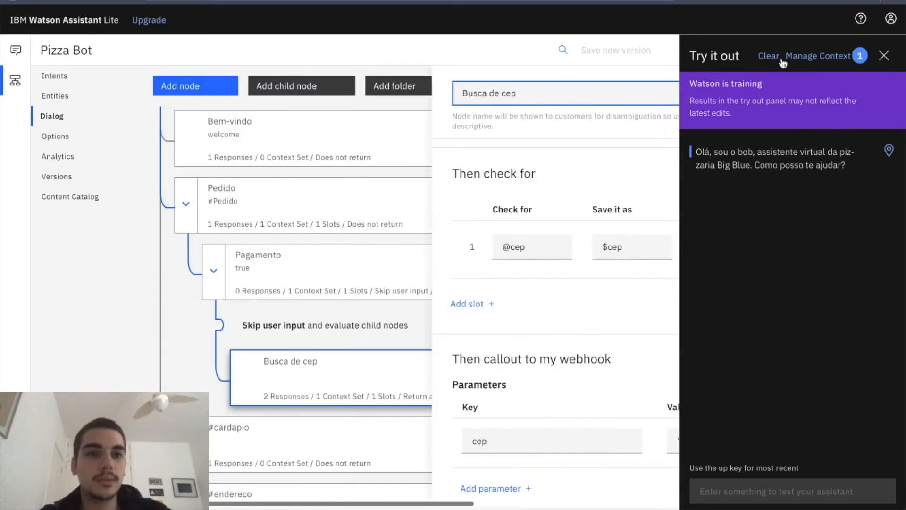
pyautogui.click(775, 485)
pyautogui.write('quero ')
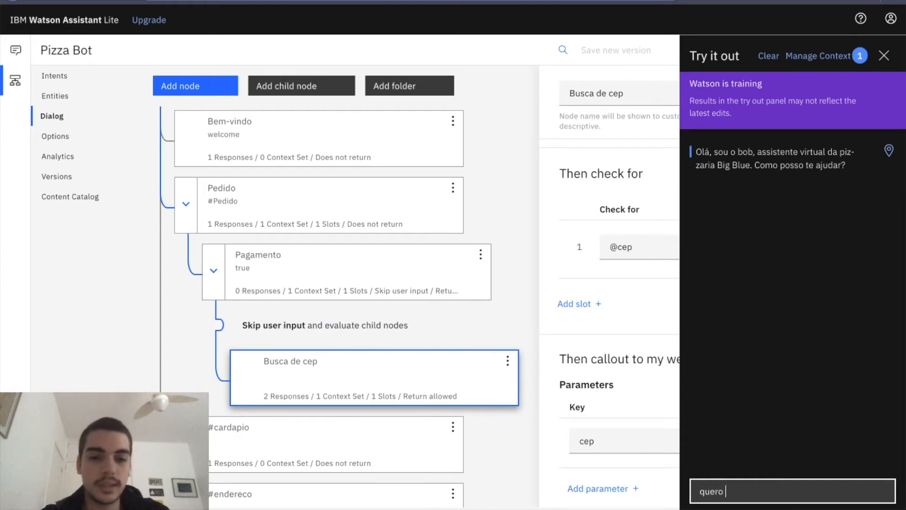
pyautogui.write('uma pizza de mussarela')
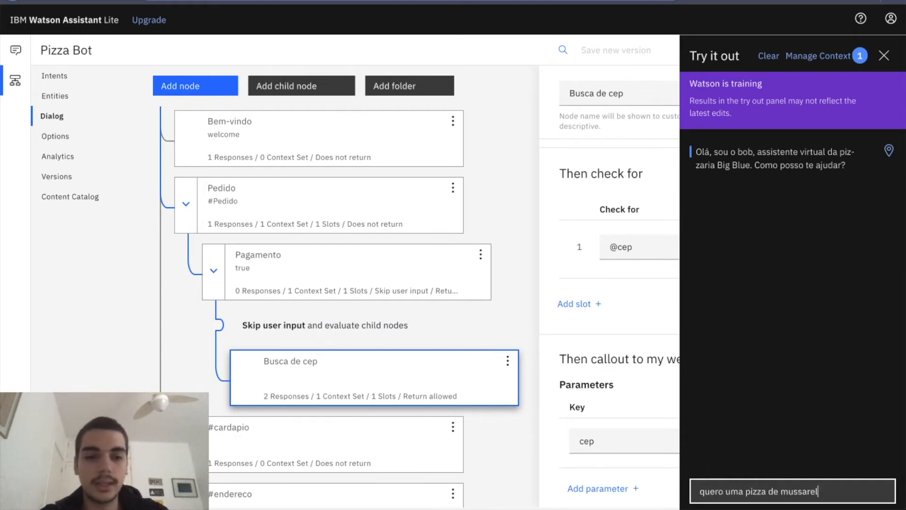
pyautogui.press('Return')
pyautogui.write('dinheiro')
pyautogui.press('Return')
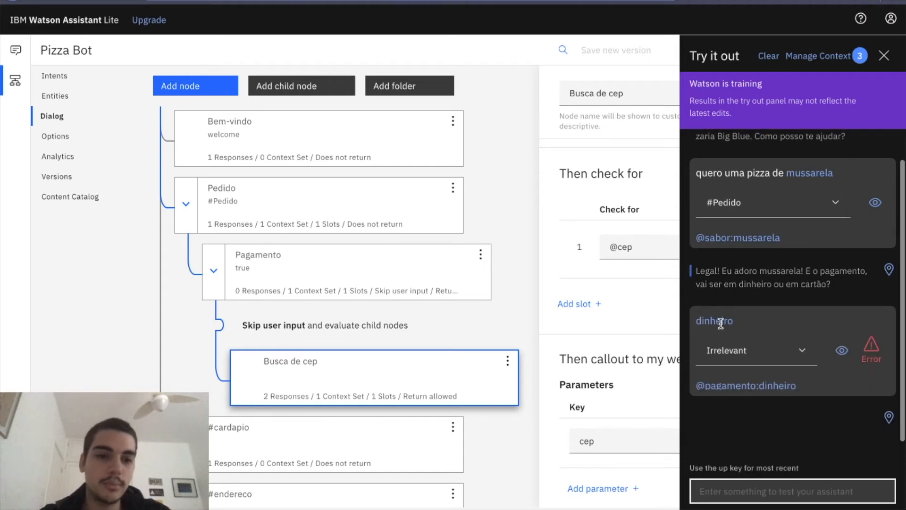
pyautogui.click(868, 348)
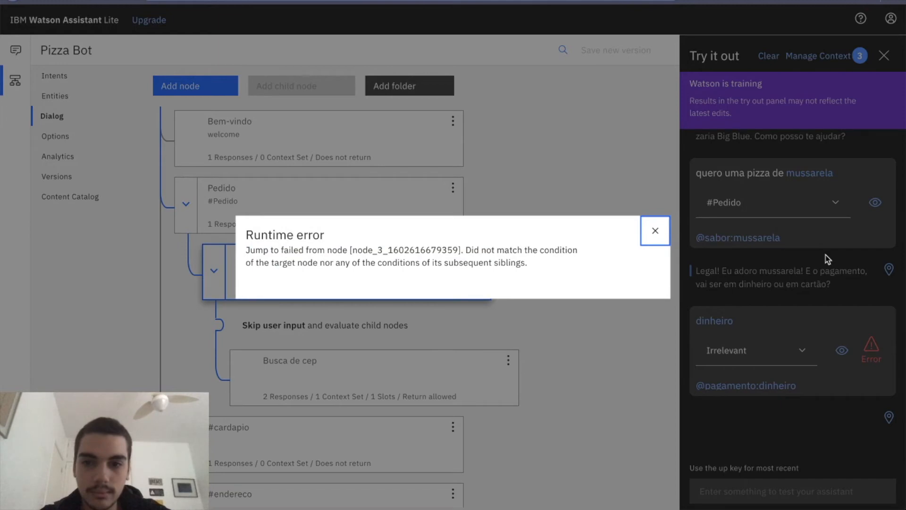
pyautogui.click(655, 231)
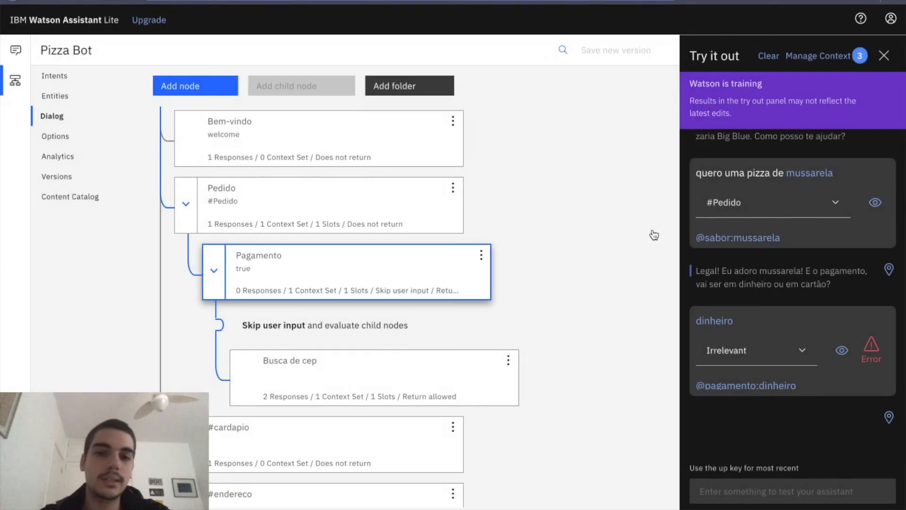
# Set the condition of the Busca de cep node to "true" and close the node.
pyautogui.click(378, 387)
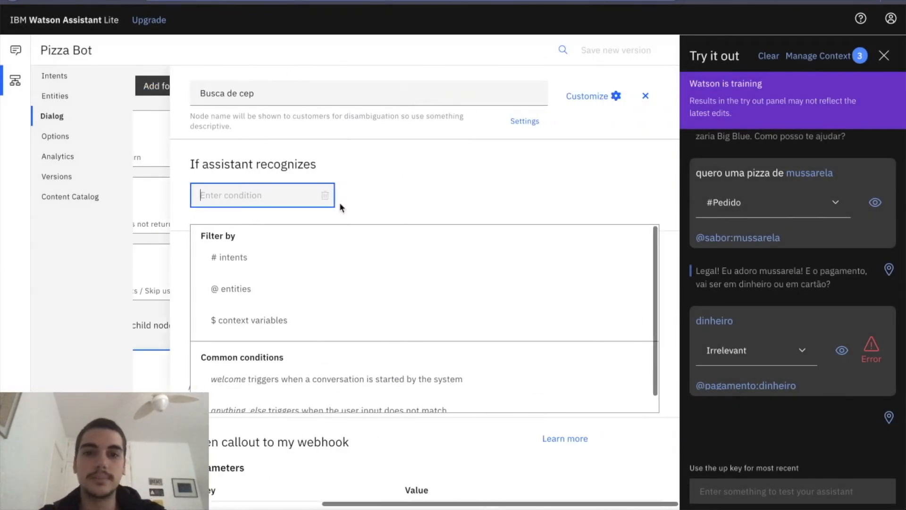
pyautogui.write('true')
pyautogui.click(344, 173)
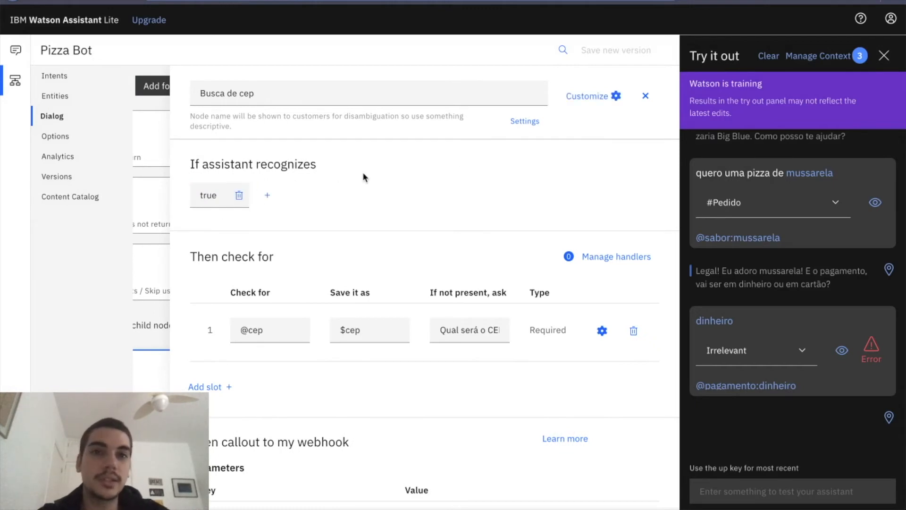
pyautogui.click(645, 96)
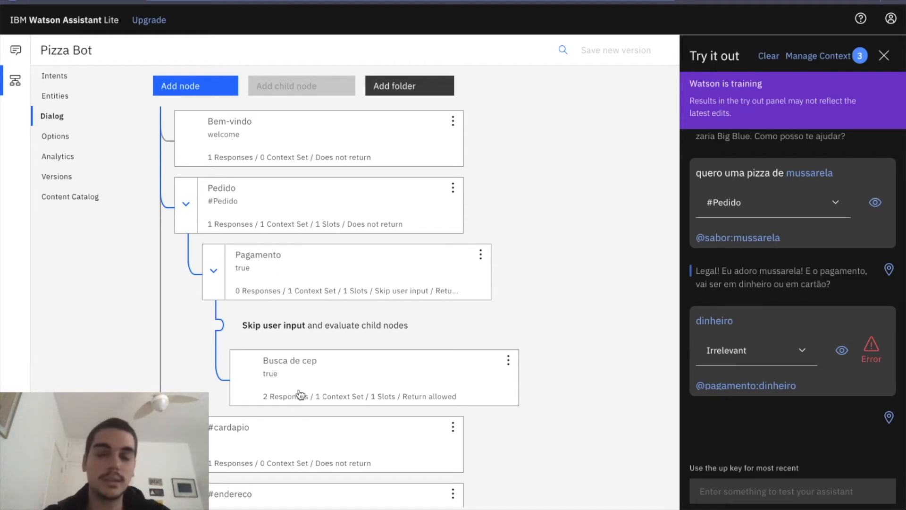
# Restart the test conversation and send "quero uma pizza de mussarela" followed by "dinheiro".
pyautogui.click(304, 374)
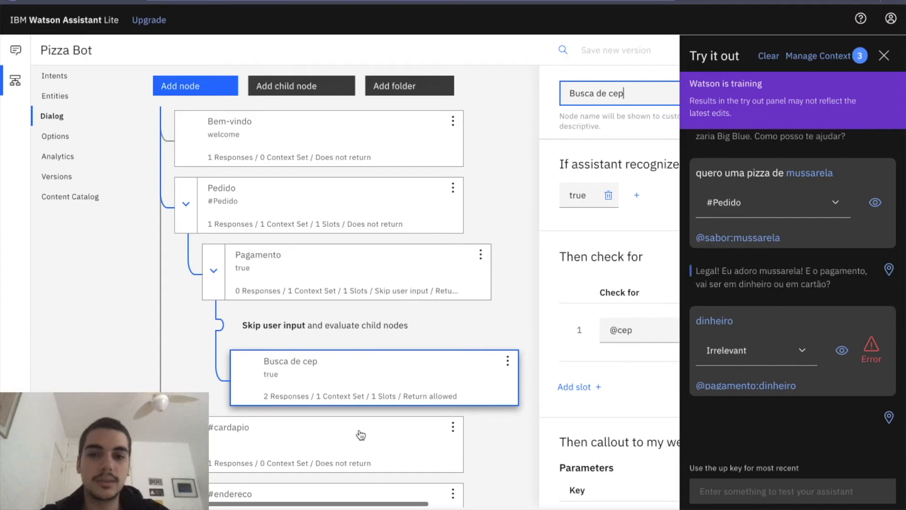
pyautogui.click(769, 56)
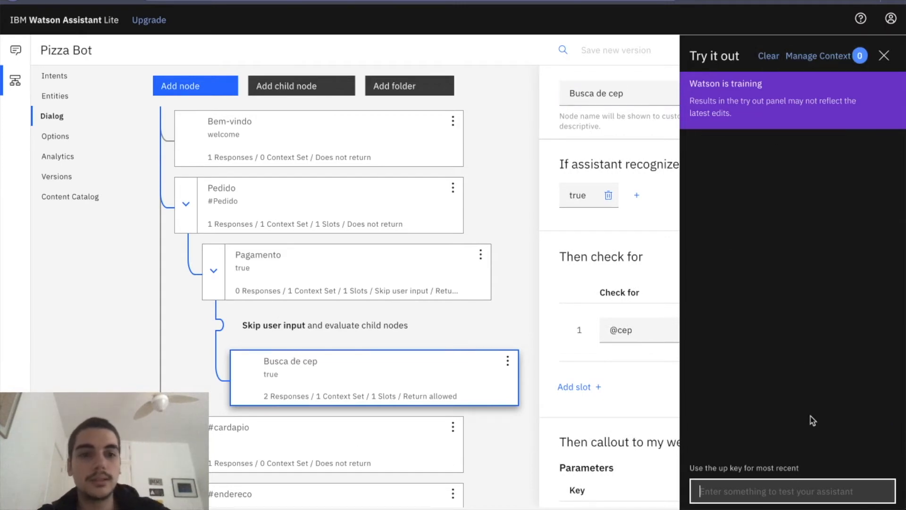
pyautogui.write('quero uma pizza')
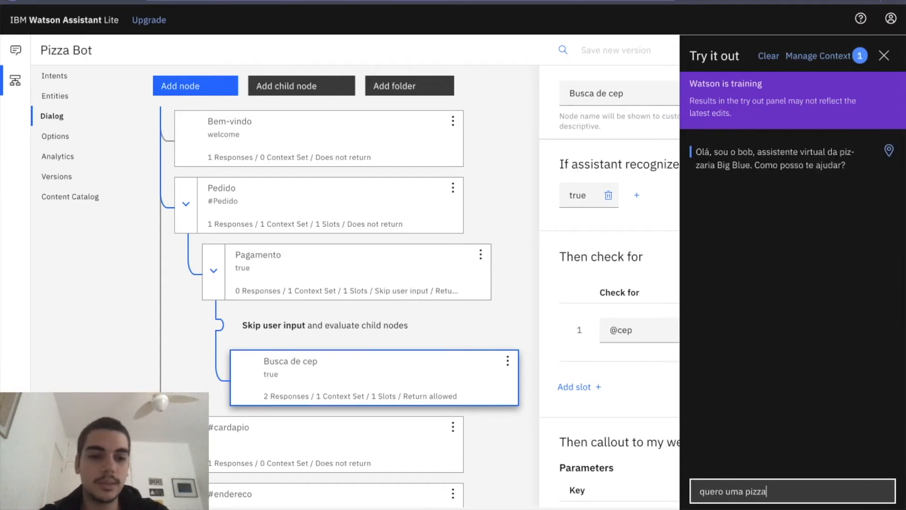
pyautogui.write(' de mussarela')
pyautogui.press('Return')
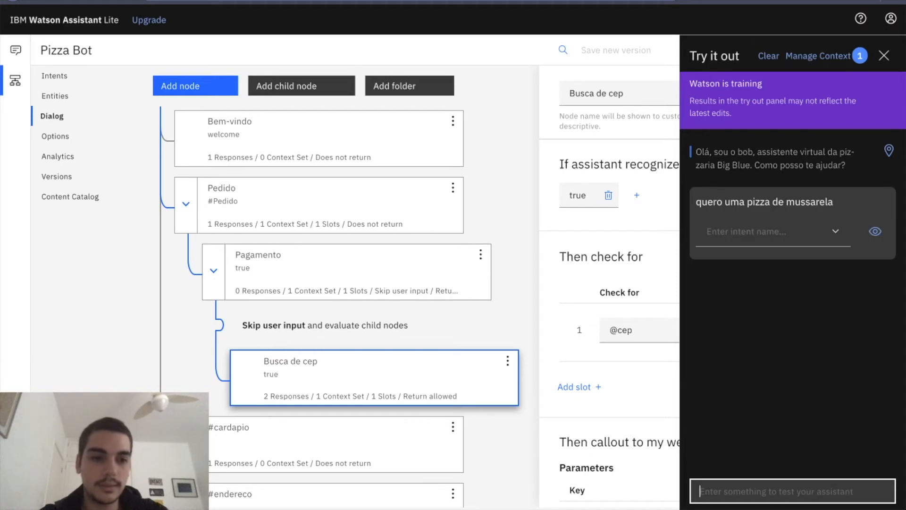
pyautogui.write('dinheiro')
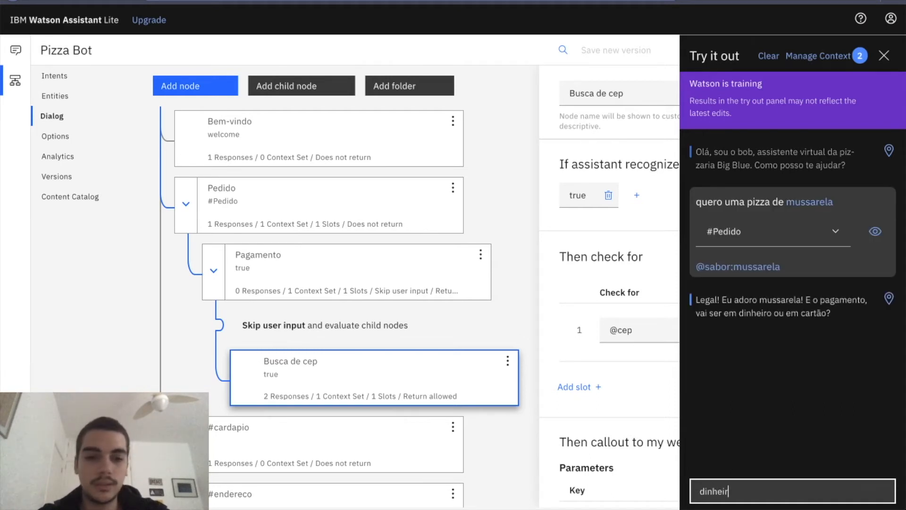
pyautogui.press('Return')
# Answer the bot's delivery CEP question with a postal code and check its reply.
pyautogui.moveTo(870, 345)
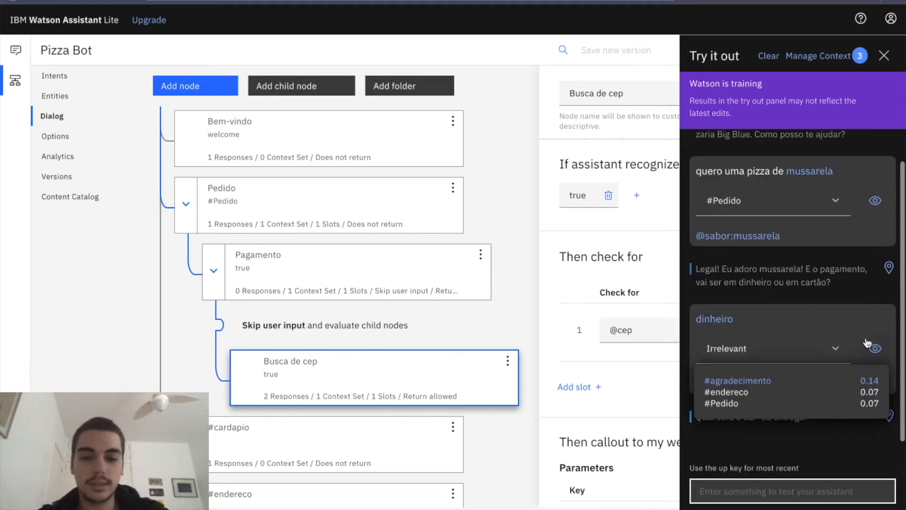
pyautogui.write('04007')
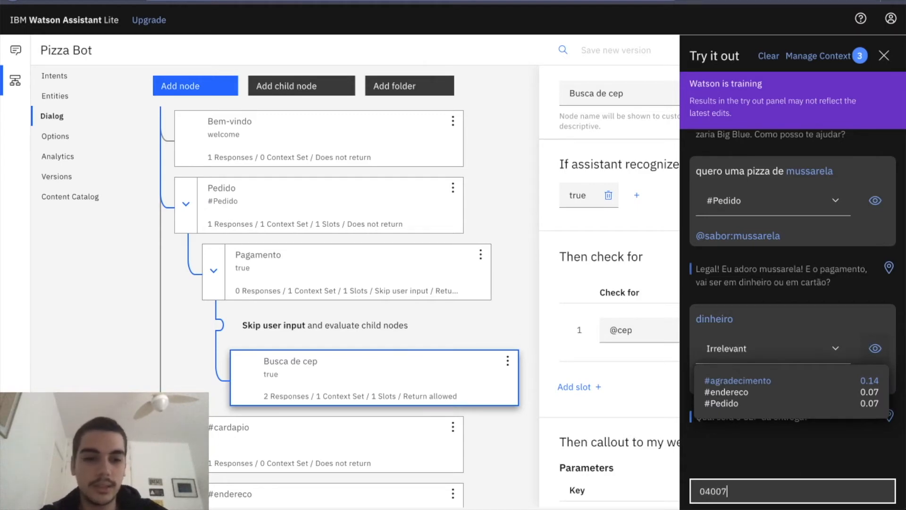
pyautogui.press('Return')
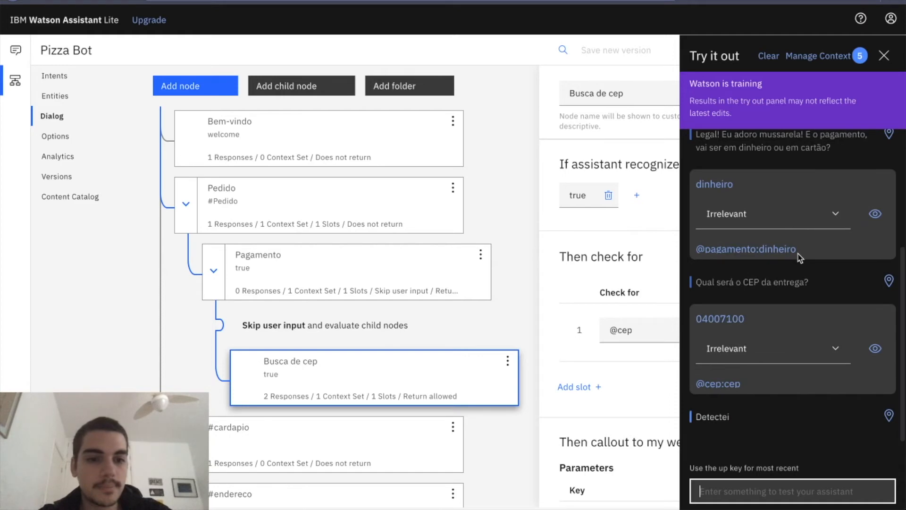
pyautogui.doubleClick(714, 420)
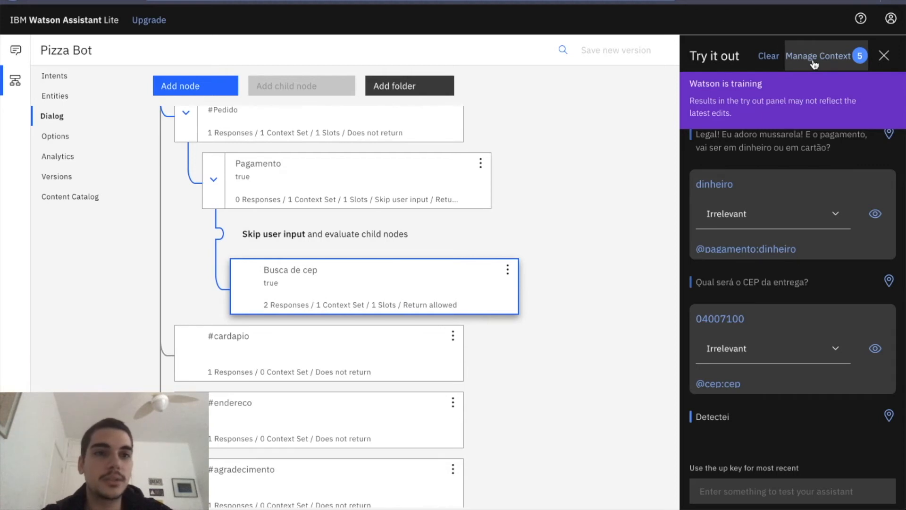
# Examine the full contents of the $webhook_result_1 context variable from the test conversation.
pyautogui.click(814, 64)
pyautogui.scroll(-1, 726, 423)
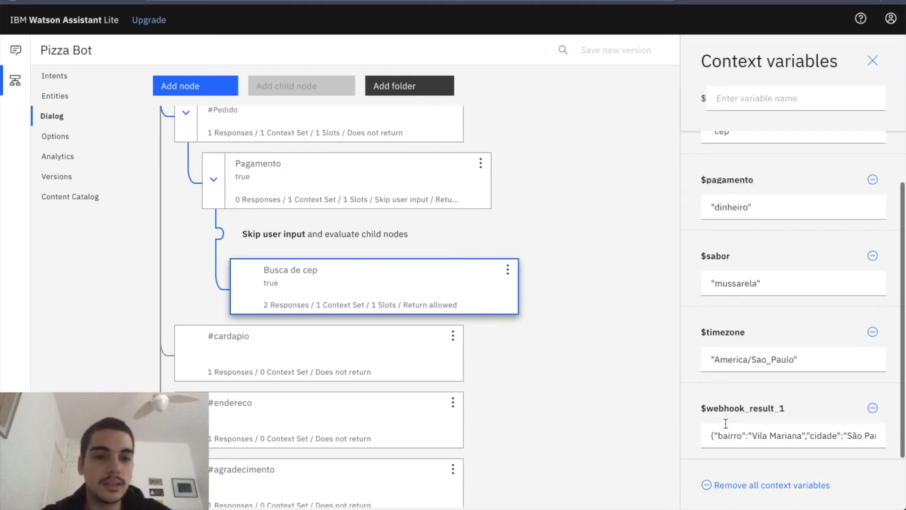
pyautogui.hscroll(1, 742, 433)
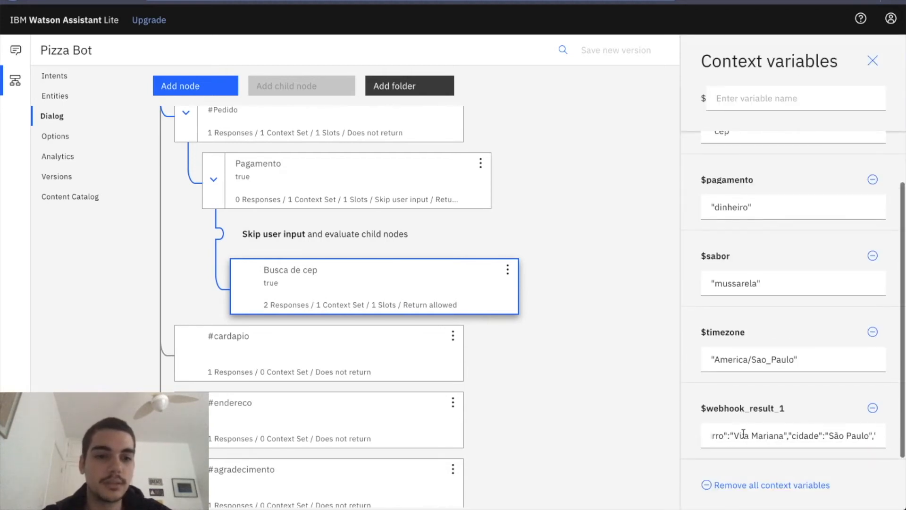
pyautogui.hscroll(-1, 743, 433)
pyautogui.hscroll(5, 755, 434)
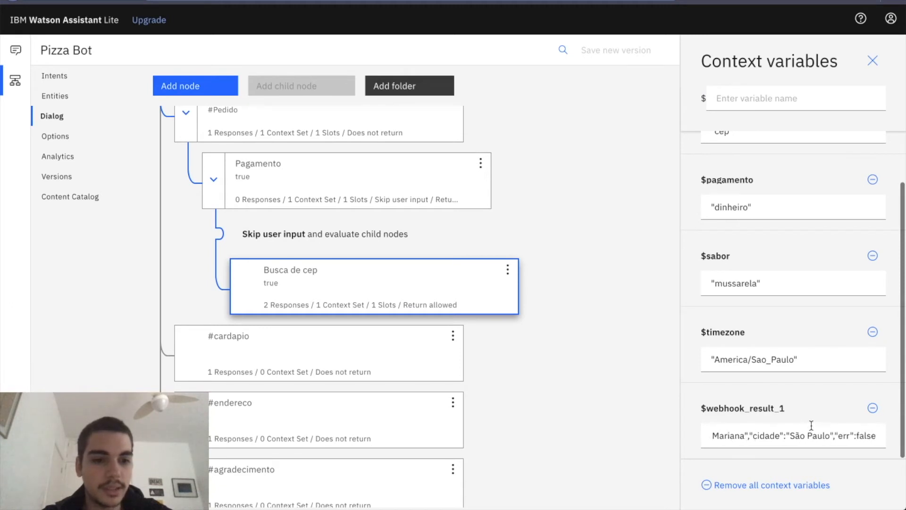
pyautogui.hscroll(5, 825, 431)
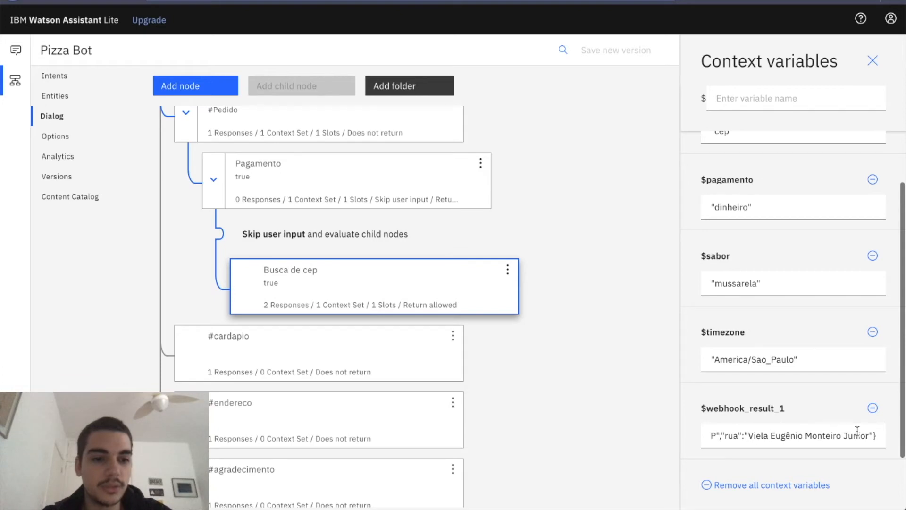
pyautogui.click(872, 61)
# Replace the Busca de cep node's response for the $webhook_result_1 condition with "Entrega para $webhook_result_1".
pyautogui.click(467, 286)
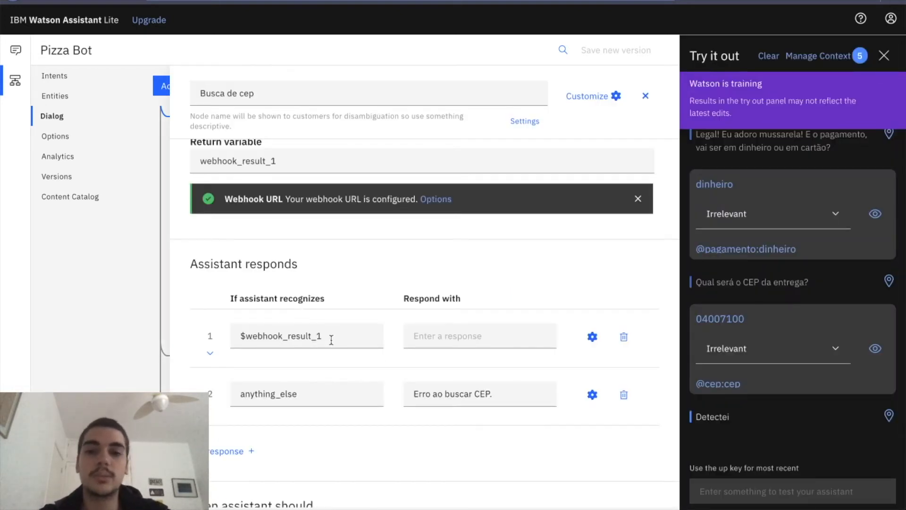
pyautogui.scroll(2, 331, 340)
pyautogui.click(326, 413)
pyautogui.hotkey('ctrl', 'c')
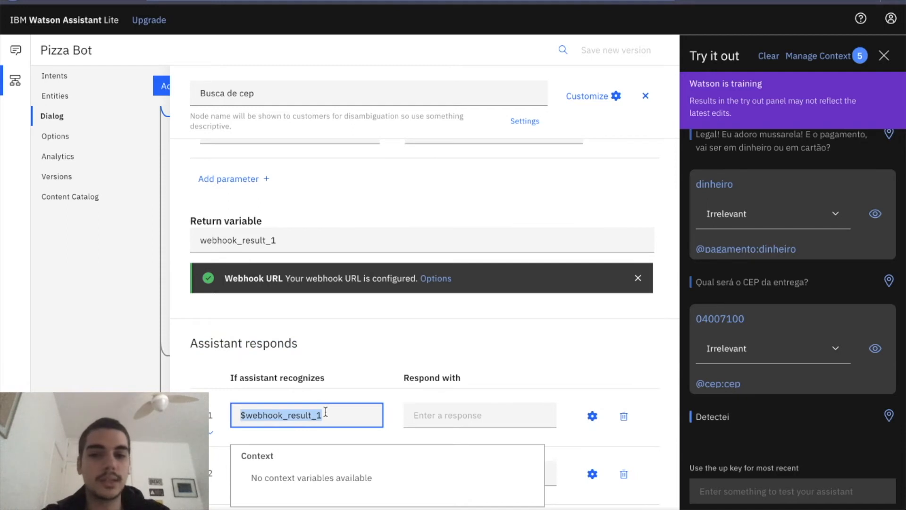
pyautogui.click(419, 407)
pyautogui.scroll(-1, 422, 409)
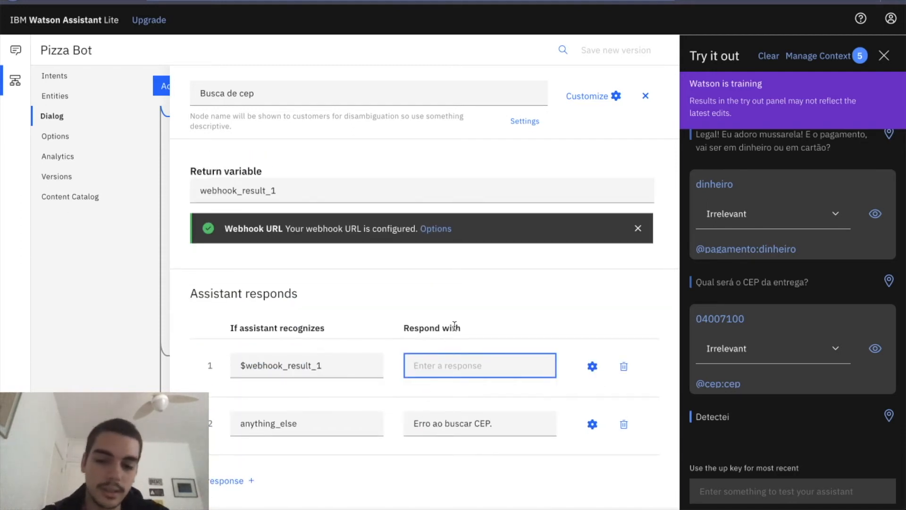
pyautogui.write('Ent')
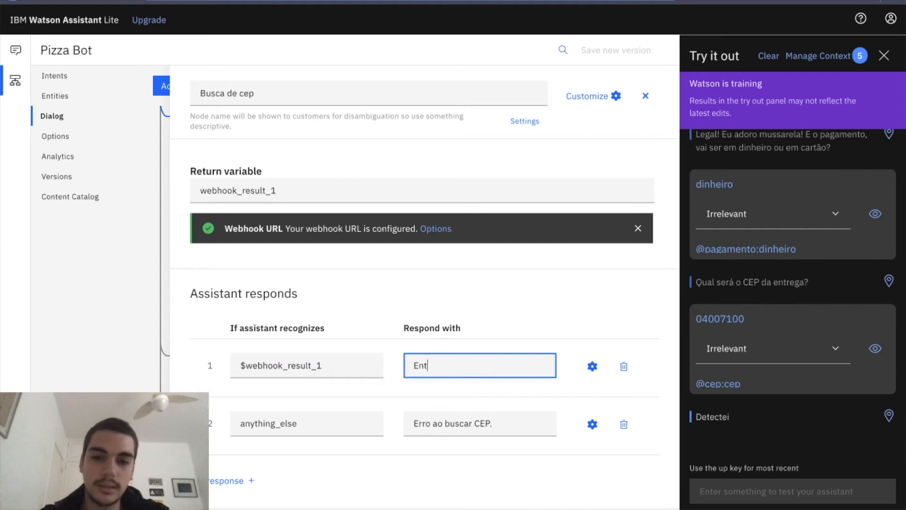
pyautogui.write('rega para')
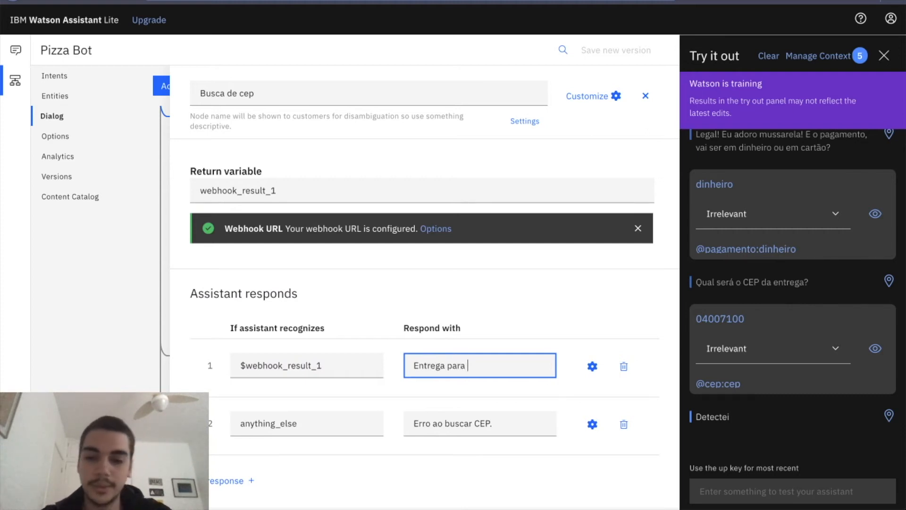
pyautogui.hotkey('ctrl', 'v')
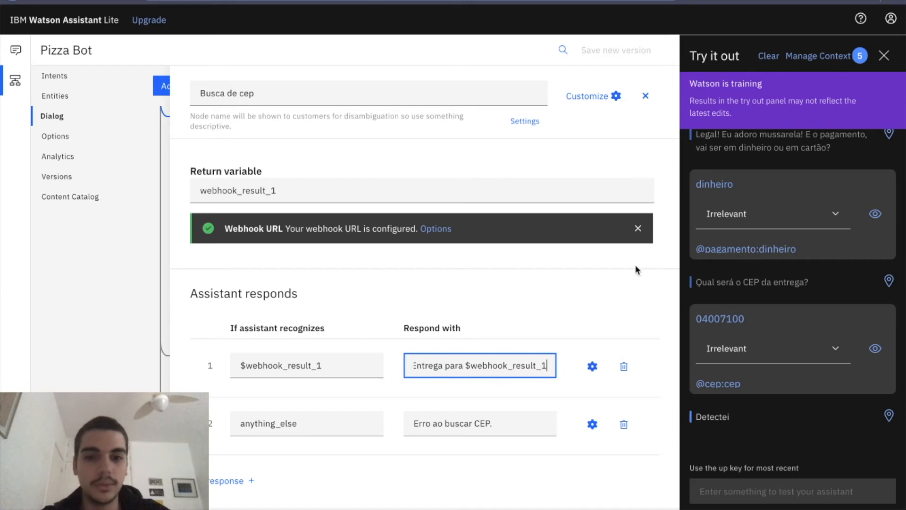
# Extend the Busca de cep node's $webhook_result_1 response with ".rua, em $webhook_result_1.bairro".
pyautogui.write('.rua')
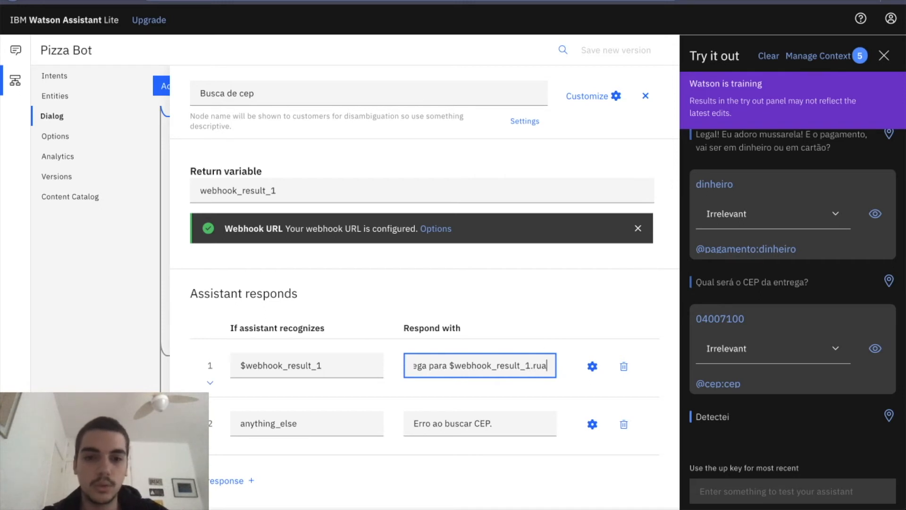
pyautogui.write(', ')
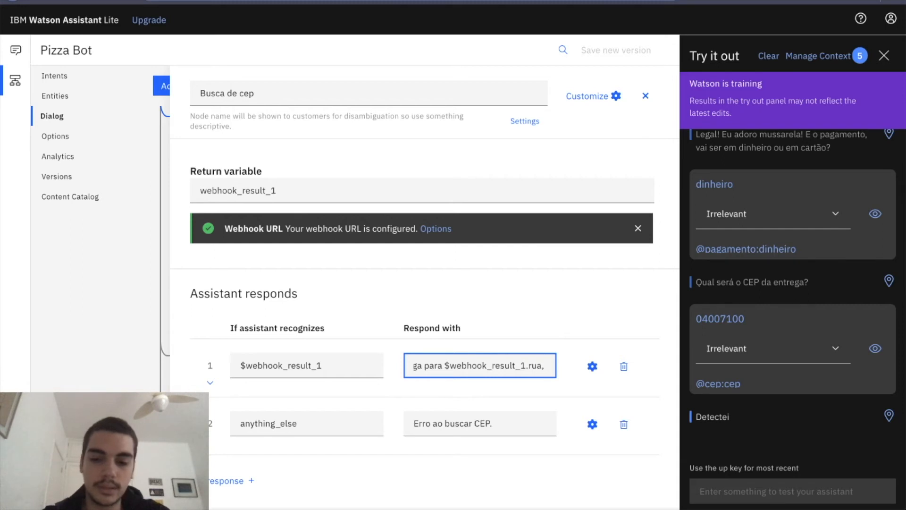
pyautogui.write('em')
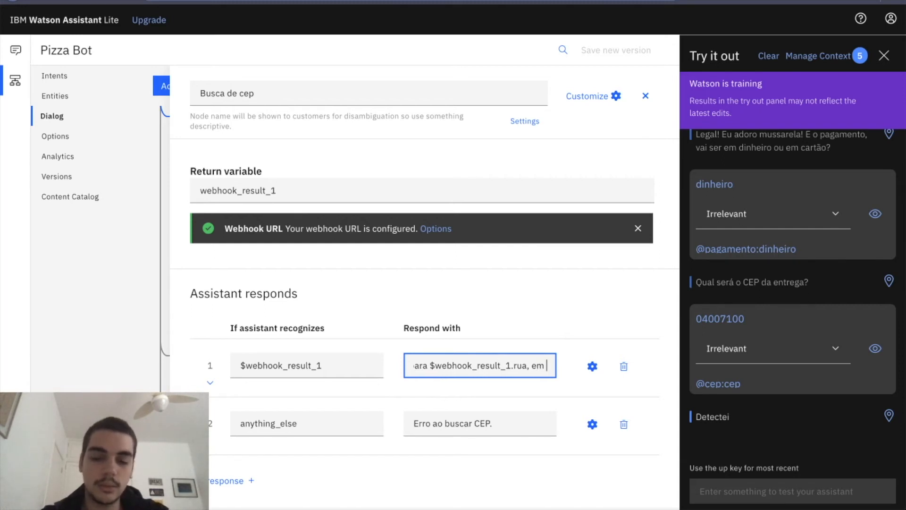
pyautogui.write('$webhook_result_1')
pyautogui.write('.bairro')
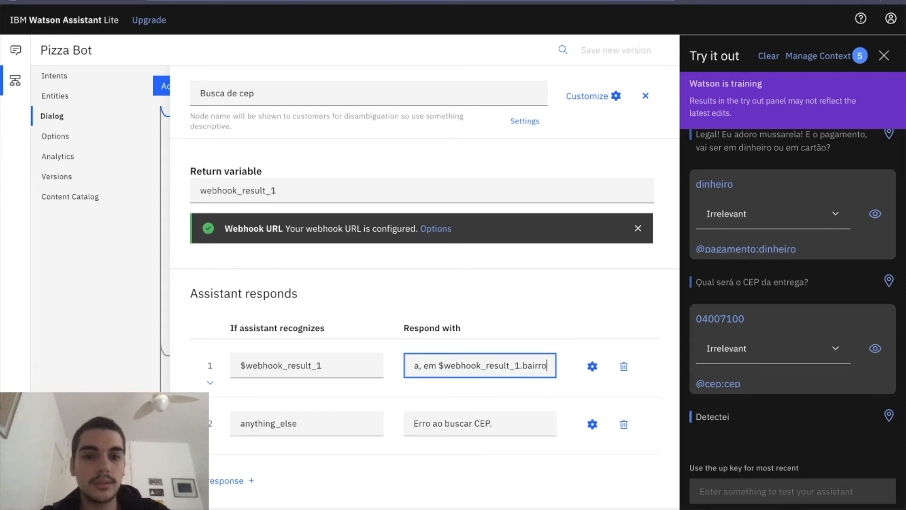
# Check the field names in the $webhook_result_1 context variable and append ", $webhook_result_1.cidade" to the node's first response.
pyautogui.click(818, 56)
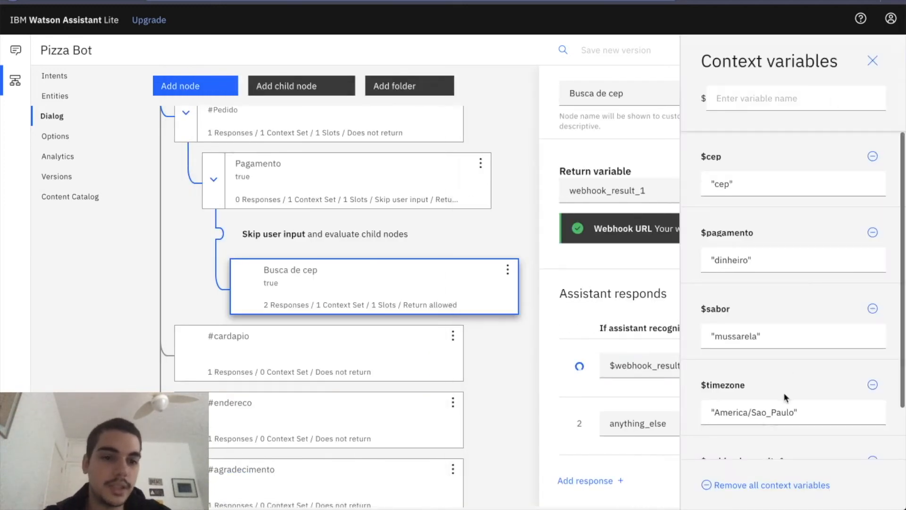
pyautogui.scroll(-1, 784, 401)
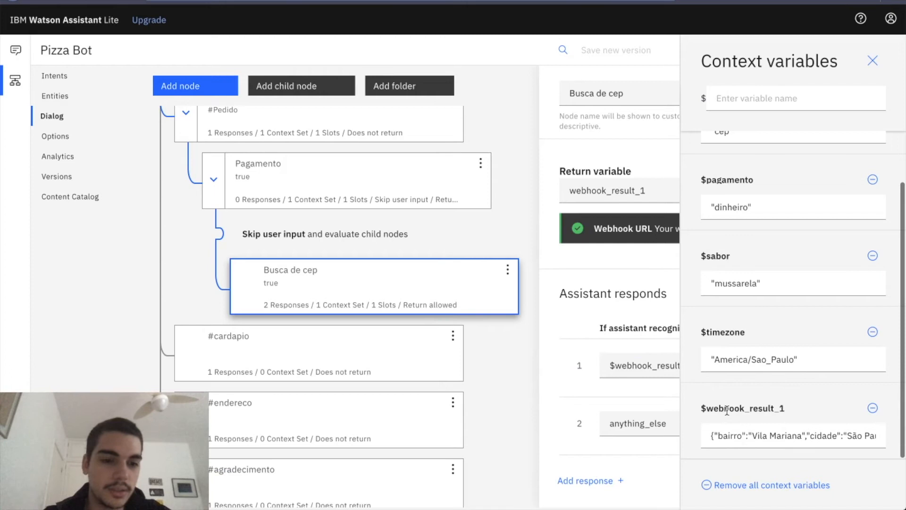
pyautogui.moveTo(748, 435); pyautogui.dragTo(798, 435)
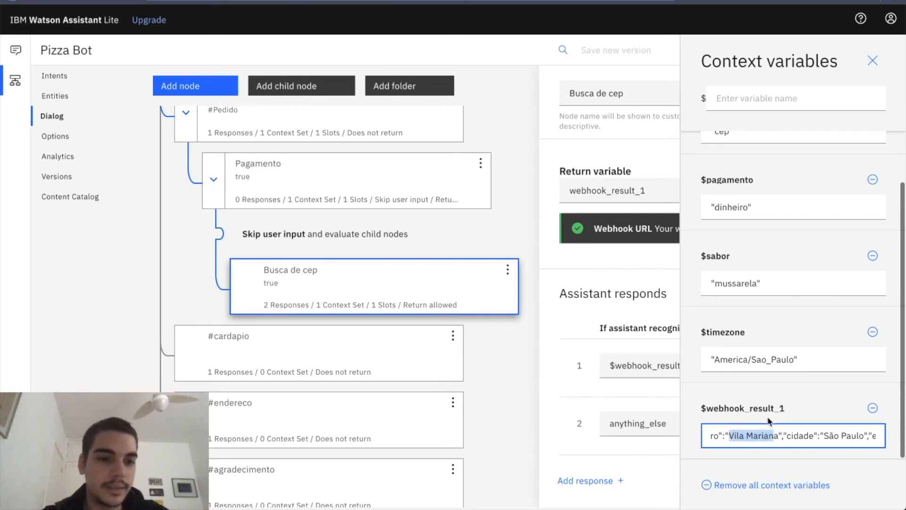
pyautogui.hscroll(3, 814, 439)
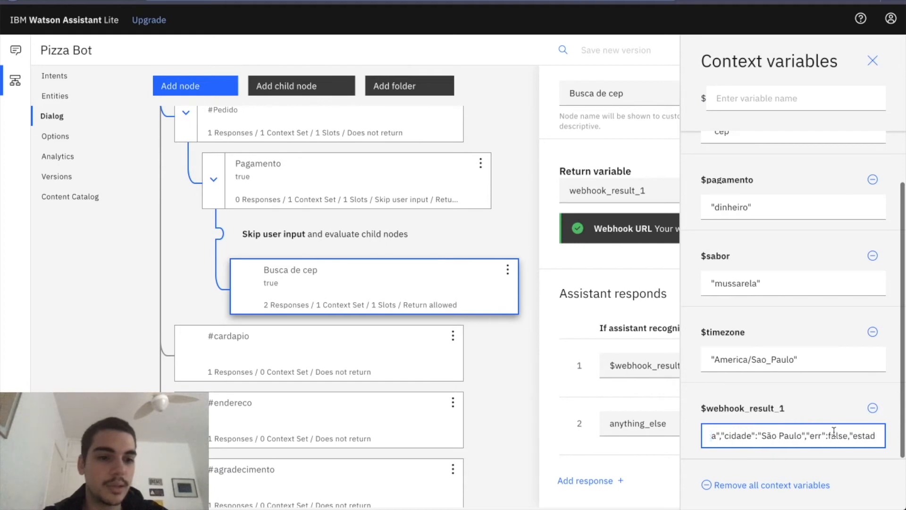
pyautogui.click(615, 308)
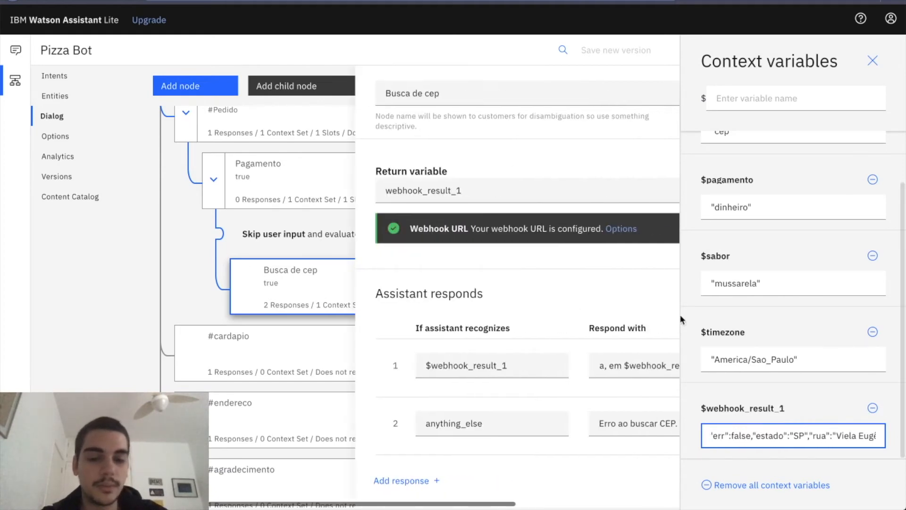
pyautogui.click(418, 365)
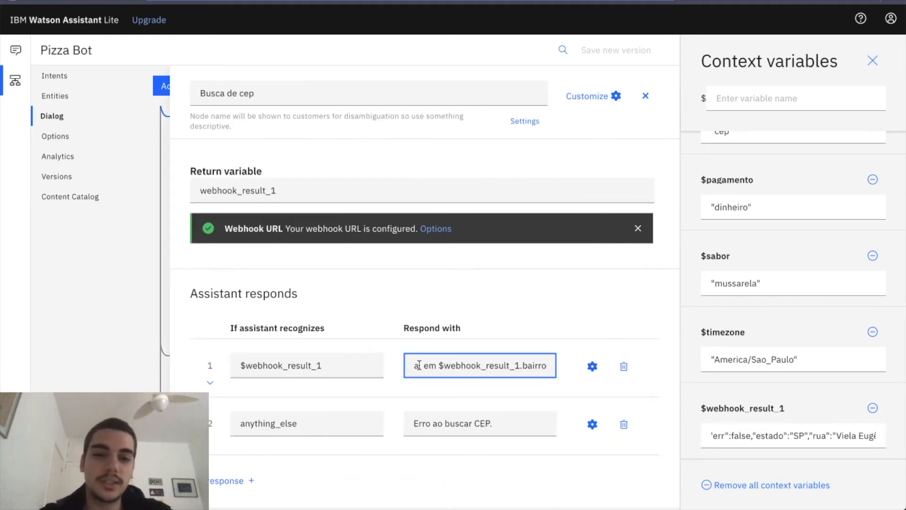
pyautogui.write(',')
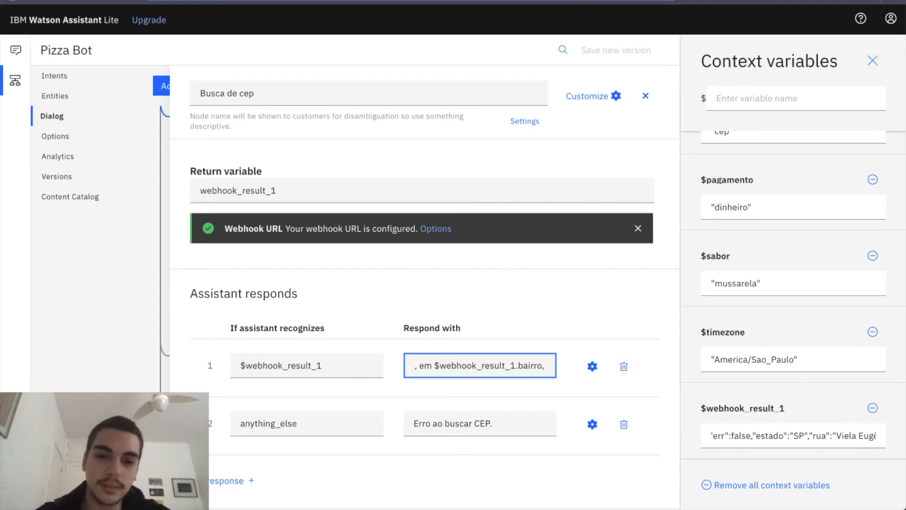
pyautogui.hscroll(-2, 458, 373)
pyautogui.hscroll(1, 458, 373)
pyautogui.hscroll(1, 458, 373)
pyautogui.write('$webhook_result_1.cida')
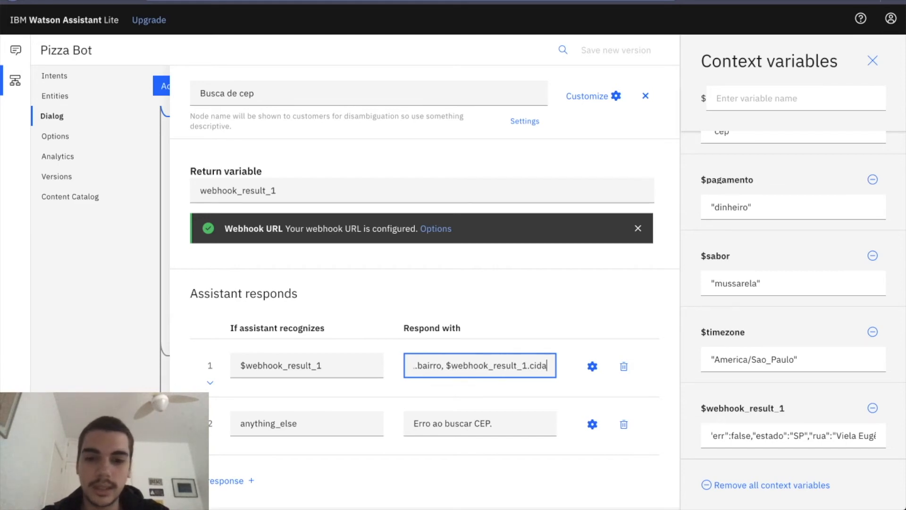
pyautogui.write('de - $webhook_result_1.estado')
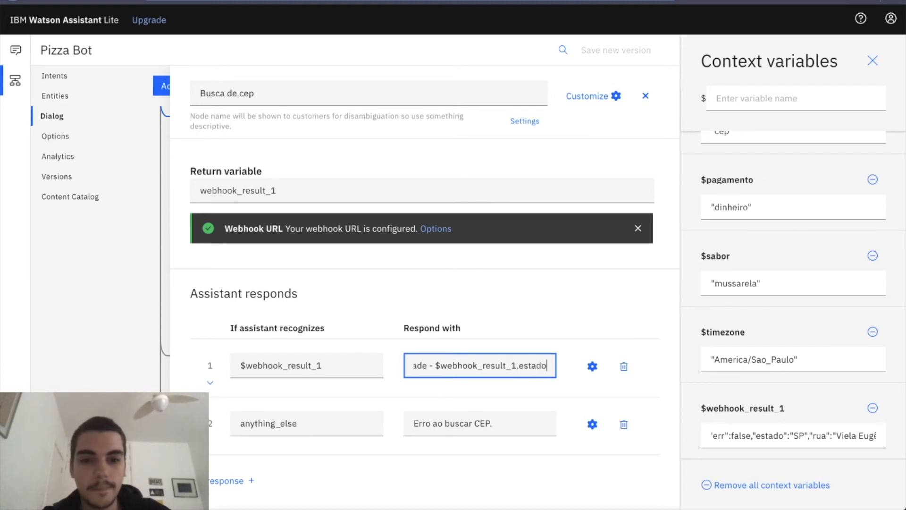
# Finish the address in the first response with " - $webhook_result_1.estado".
pyautogui.click(610, 308)
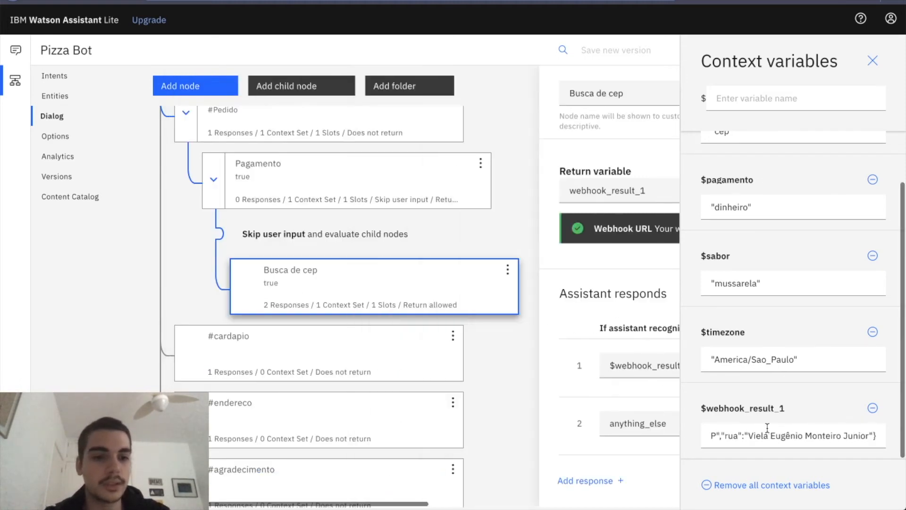
# Restart the test conversation and send "quero uma pizza de mussarela", "dinheiro" and the delivery postal code to test the address reply.
pyautogui.click(872, 61)
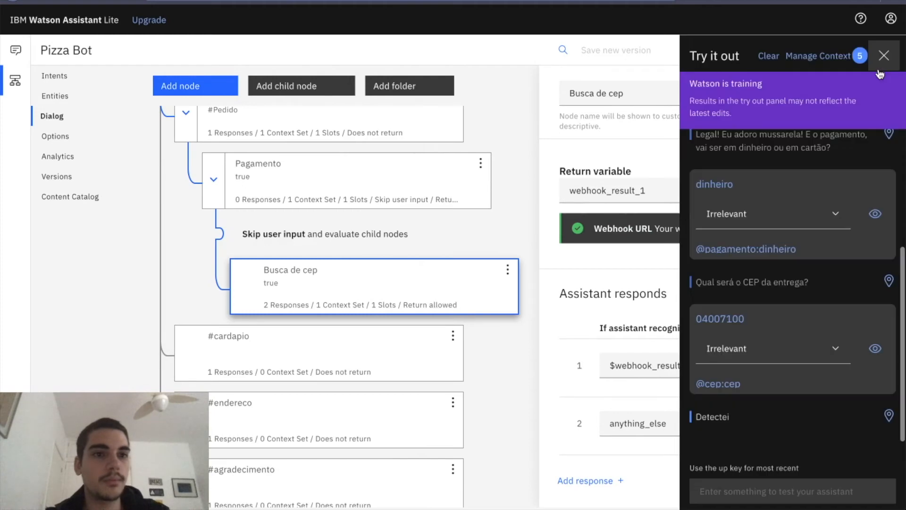
pyautogui.click(774, 52)
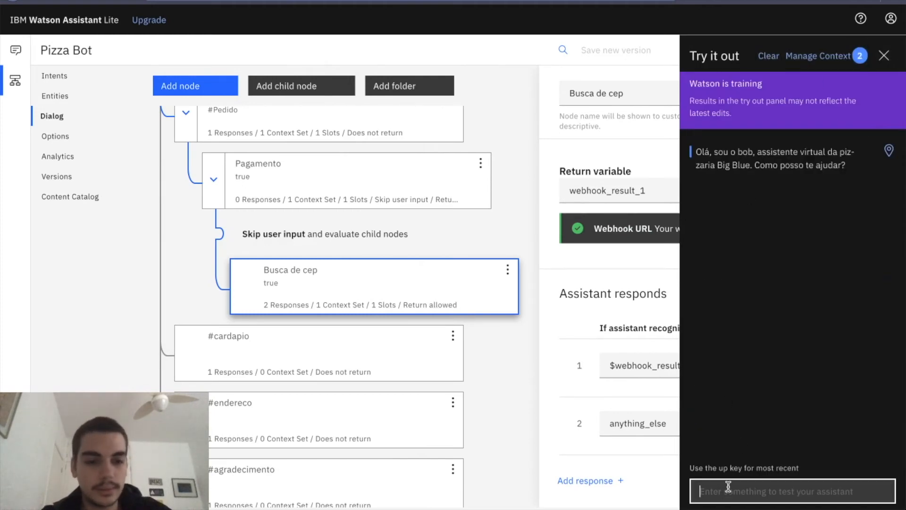
pyautogui.press('Up')
pyautogui.press('Return')
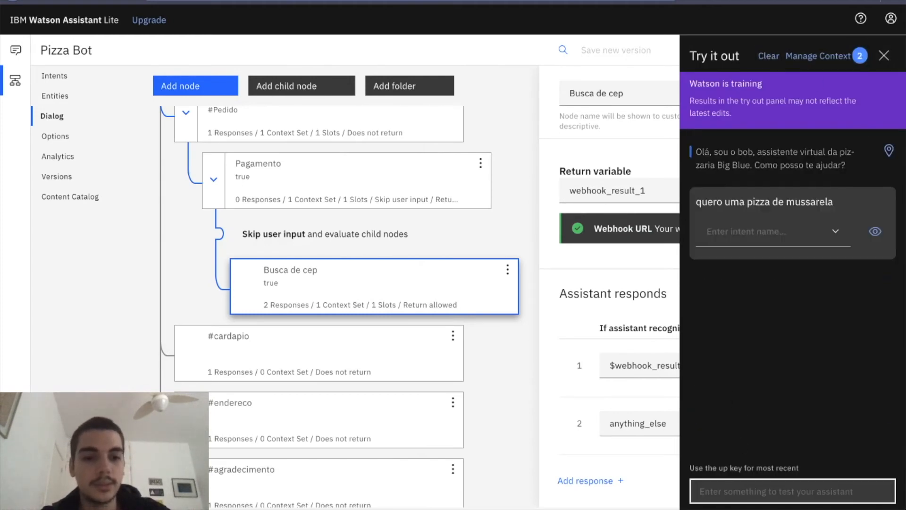
pyautogui.press('Up')
pyautogui.press('Up')
pyautogui.press('Up')
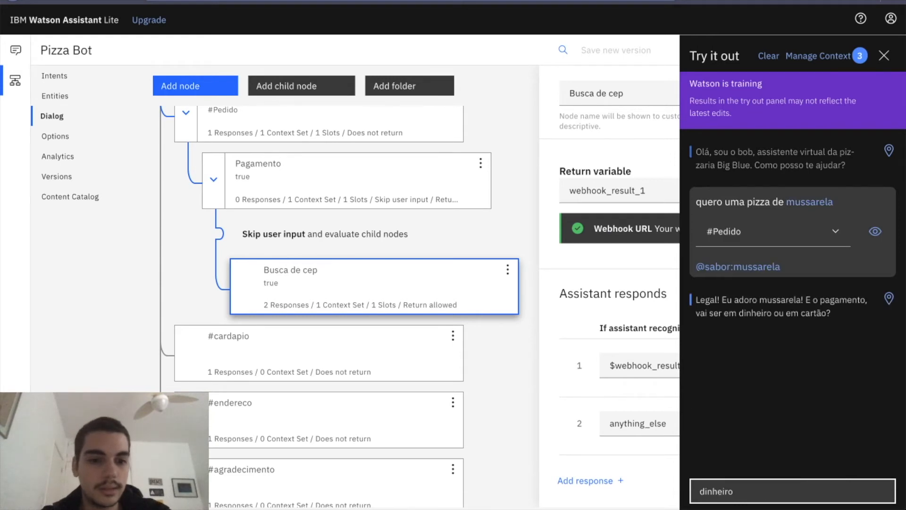
pyautogui.press('Return')
pyautogui.press('Up')
pyautogui.press('Up')
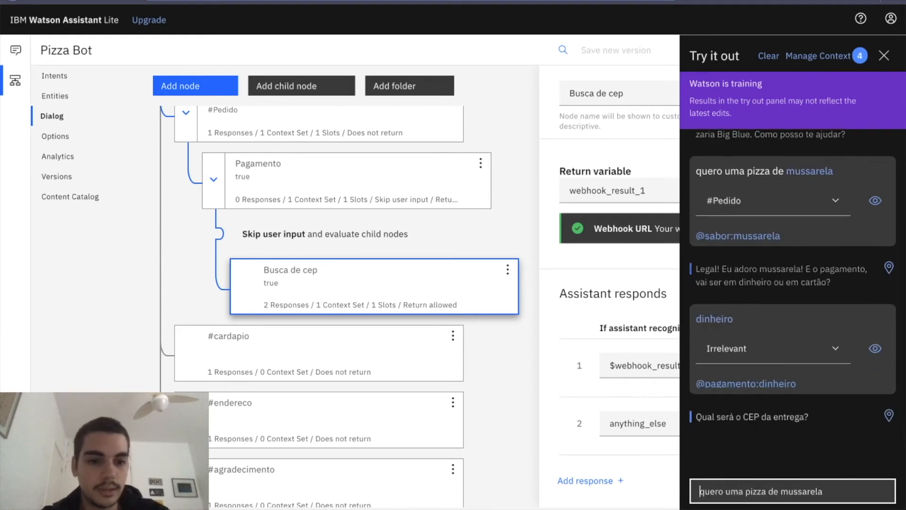
pyautogui.press('Return')
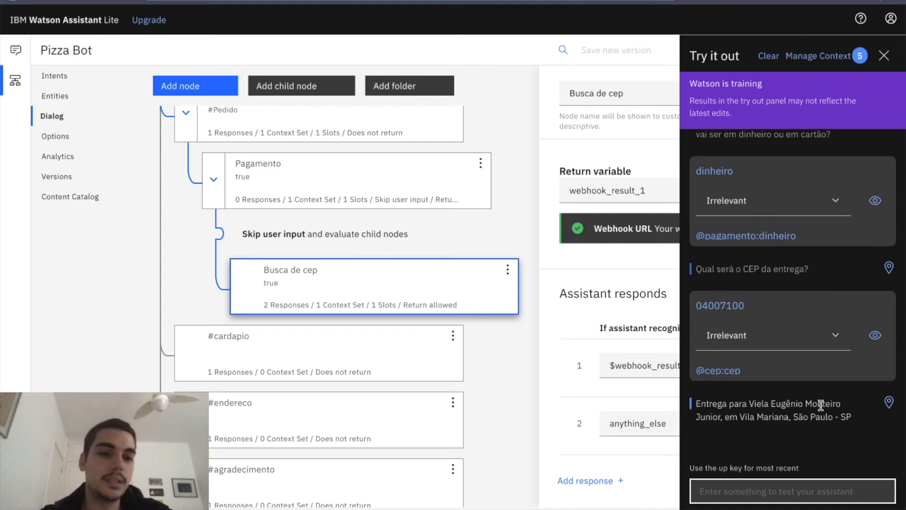
# Append ", qual será o número da casa?" to the Busca de cep node's $webhook_result_1 response and close the node.
pyautogui.click(618, 373)
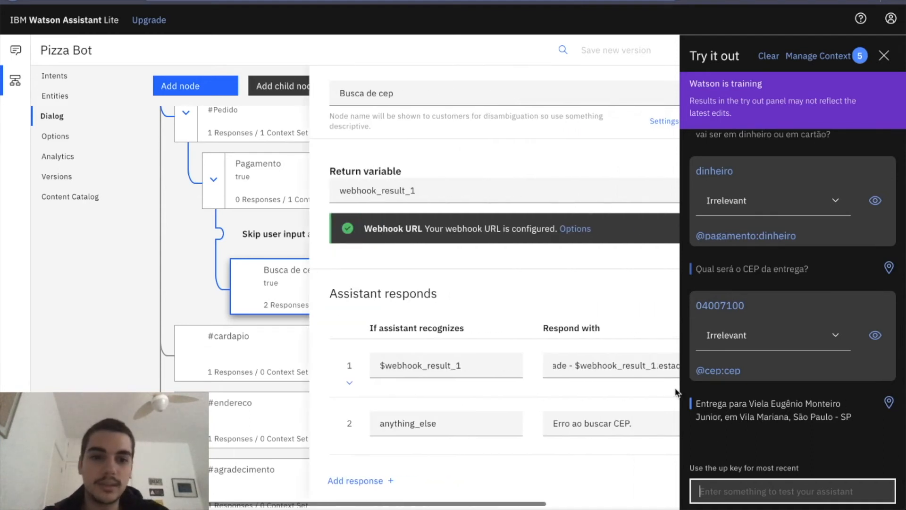
pyautogui.click(478, 364)
pyautogui.write(',')
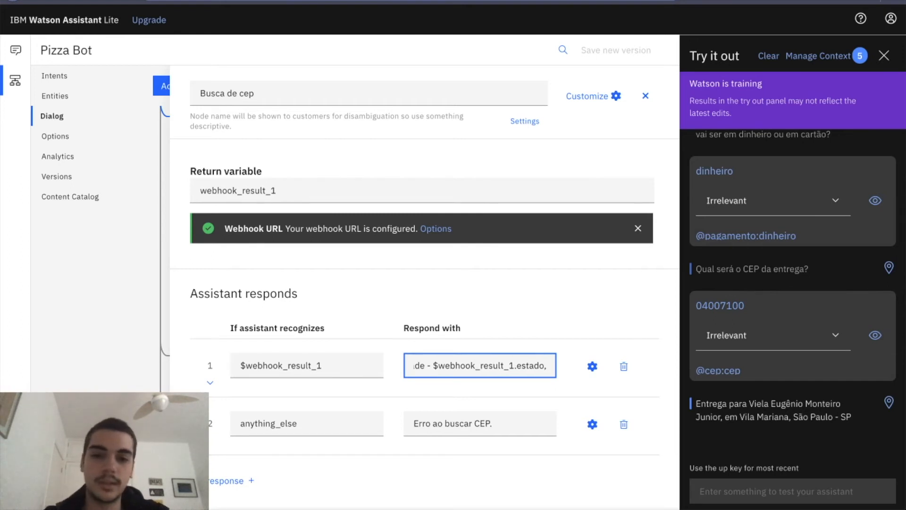
pyautogui.write(' q')
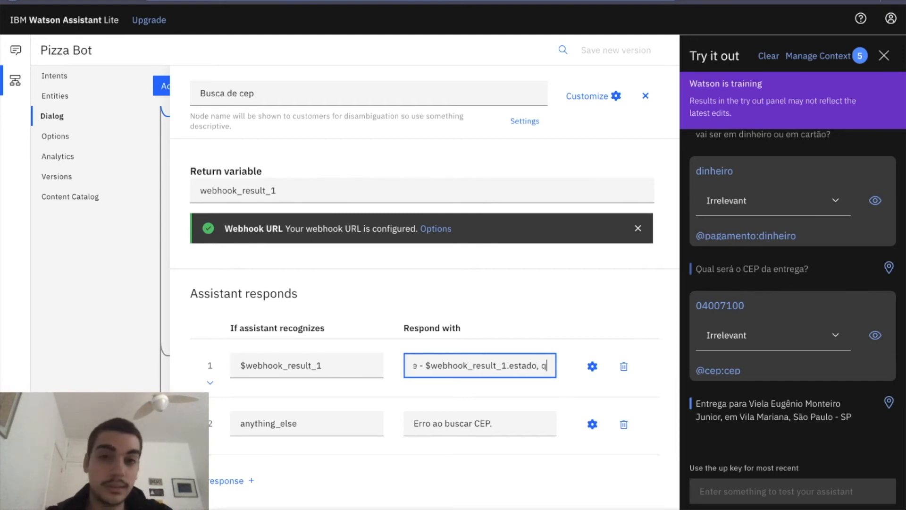
pyautogui.write('ual será o ')
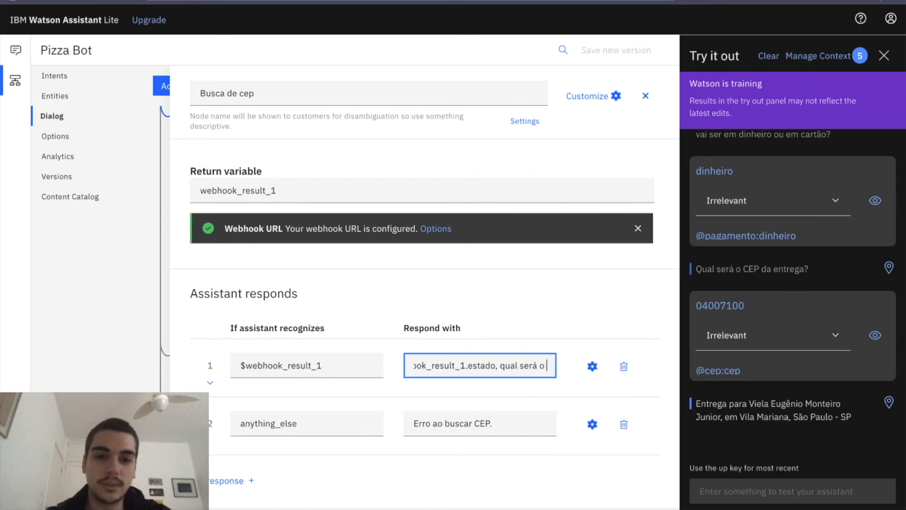
pyautogui.write('número da casa?')
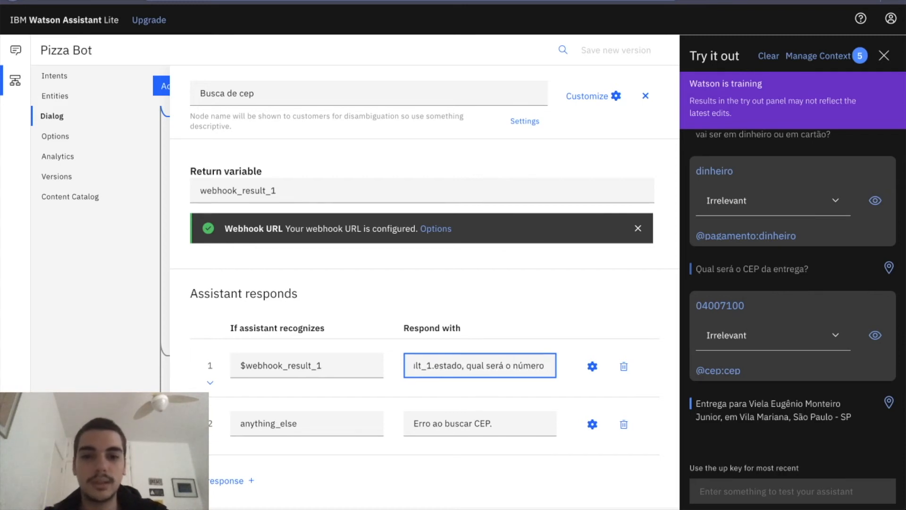
pyautogui.click(562, 324)
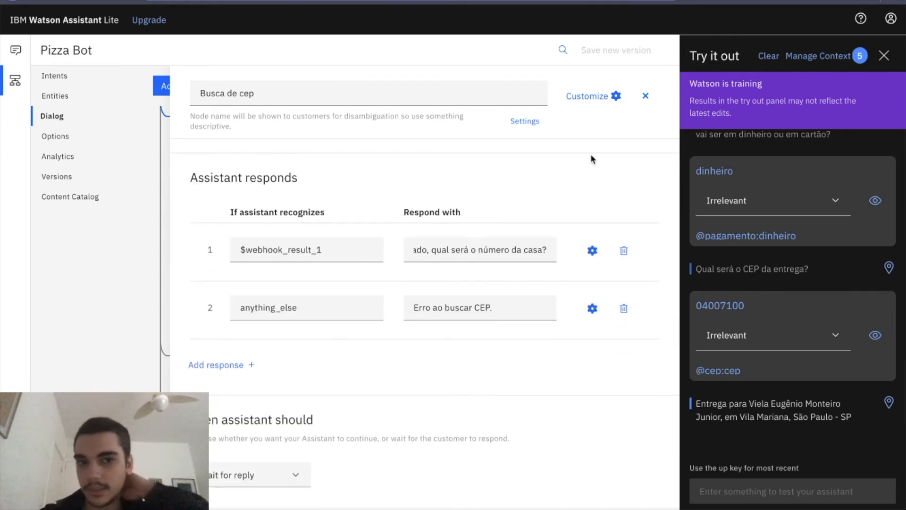
pyautogui.scroll(-1, 593, 159)
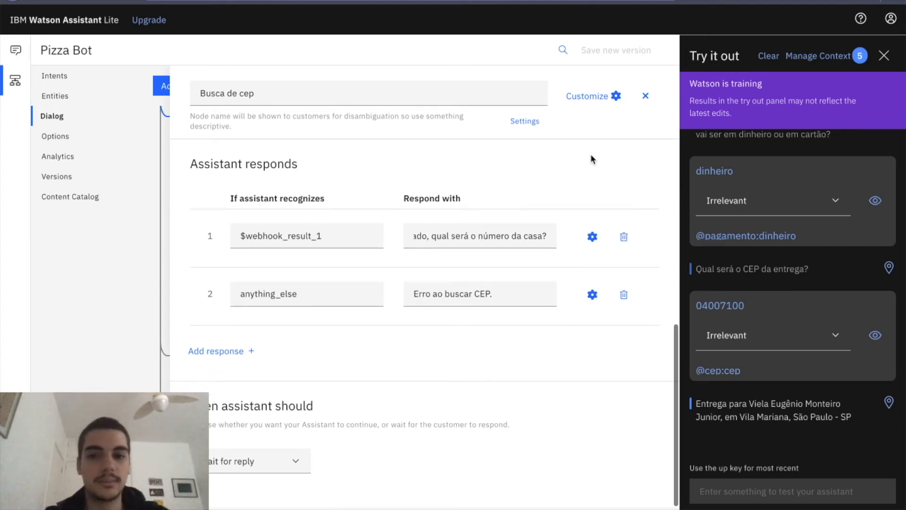
pyautogui.click(645, 97)
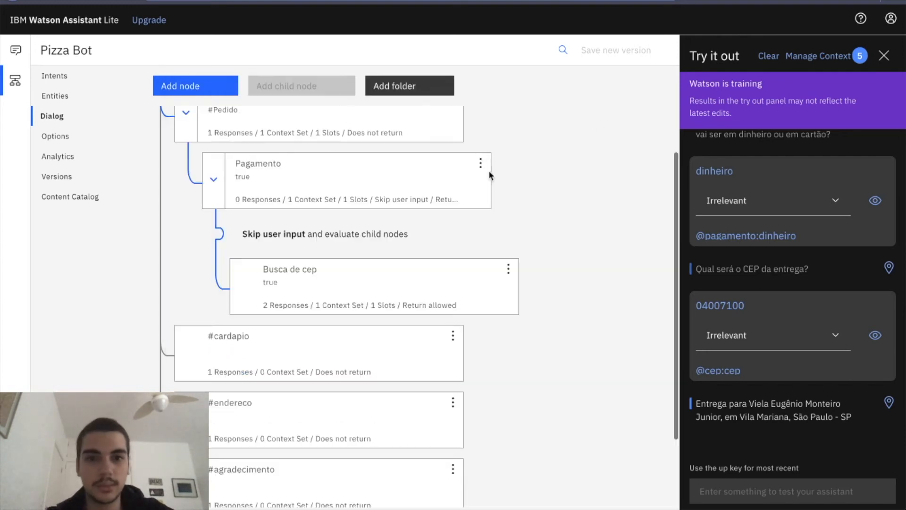
pyautogui.click(56, 102)
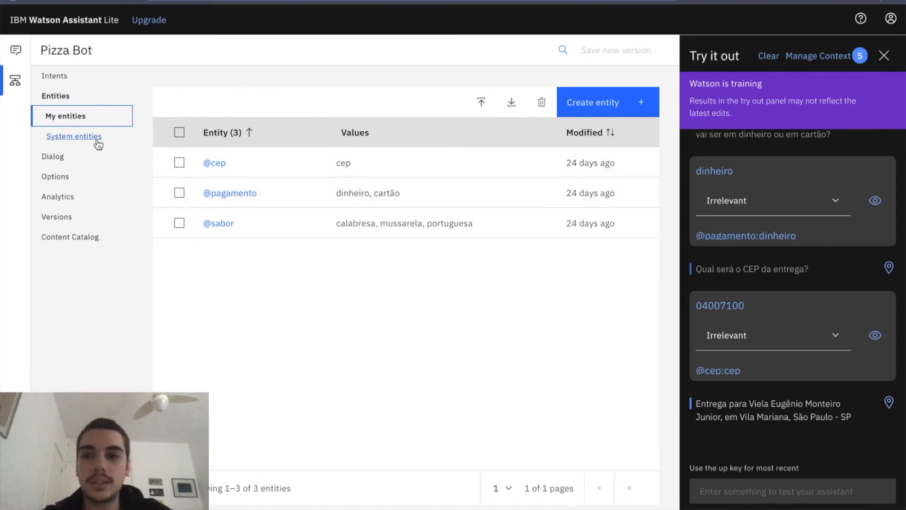
pyautogui.click(74, 136)
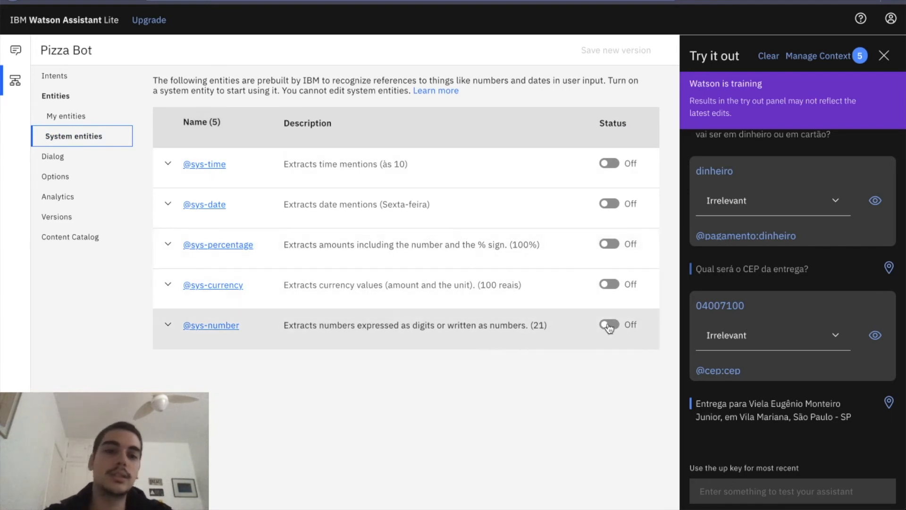
pyautogui.click(609, 326)
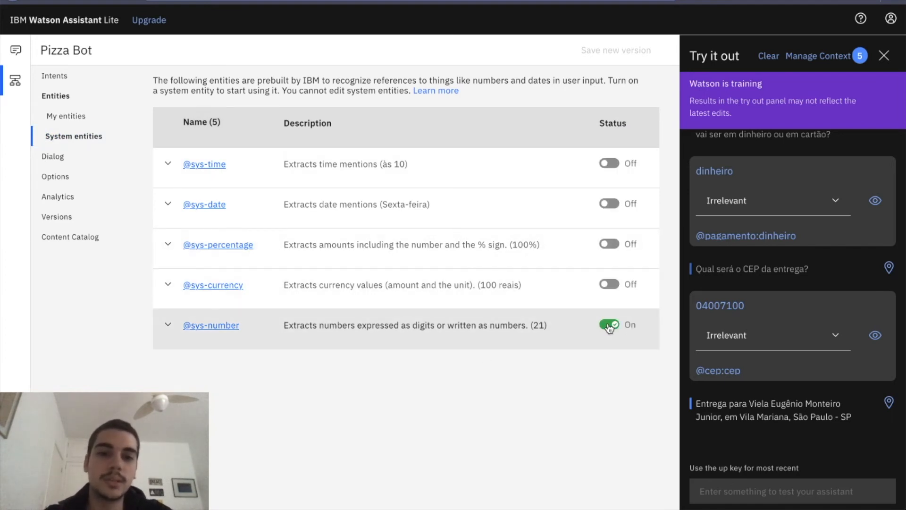
# Send "1234" in the test conversation to check number recognition.
pyautogui.click(749, 491)
pyautogui.write('1234')
pyautogui.press('Return')
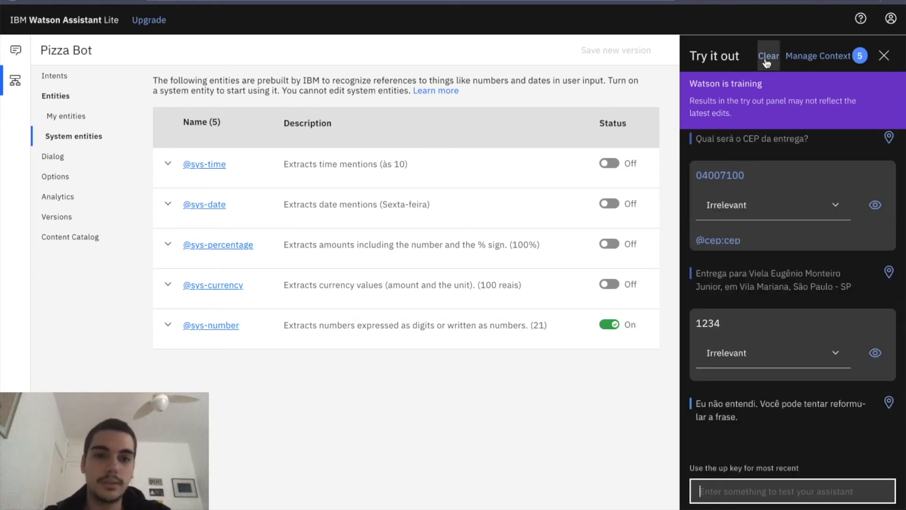
# Return to the dialog nodes and test number recognition in a cleared conversation with "trinta" and "30".
pyautogui.click(53, 156)
pyautogui.write('trinta')
pyautogui.press('Return')
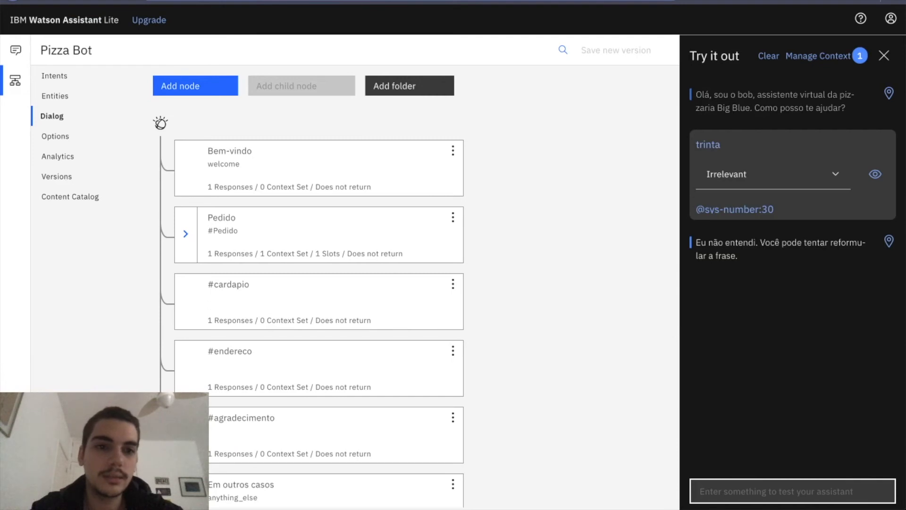
pyautogui.write('30')
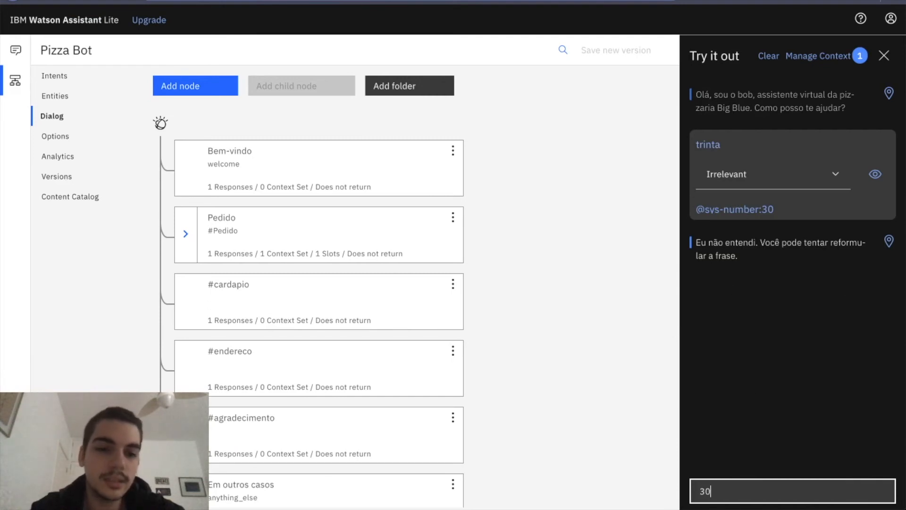
pyautogui.press('Return')
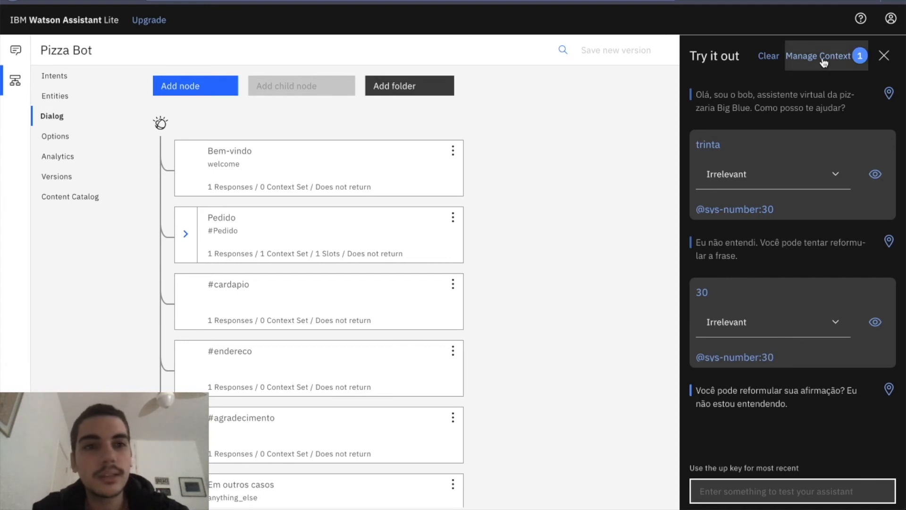
# Clear the test conversation, expand the Pedido and Pagamento nodes, and review the Busca de cep node's settings.
pyautogui.click(768, 56)
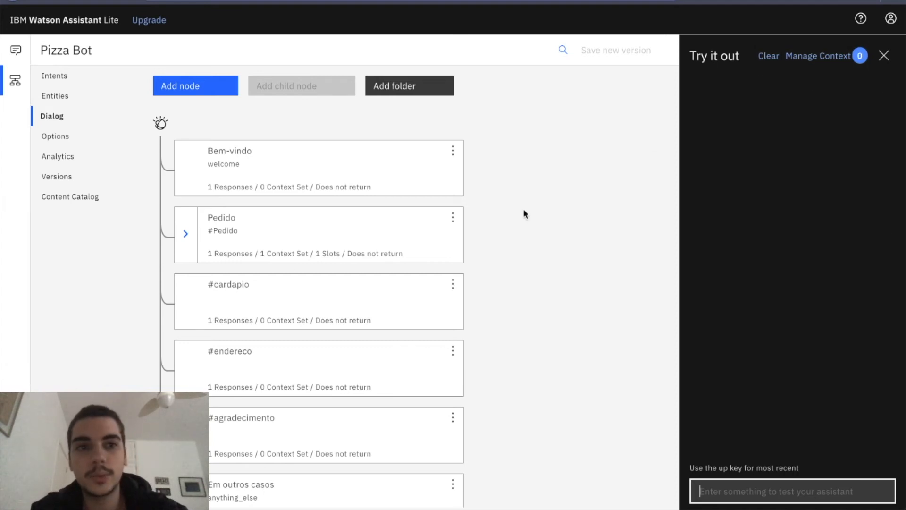
pyautogui.click(185, 234)
pyautogui.click(213, 295)
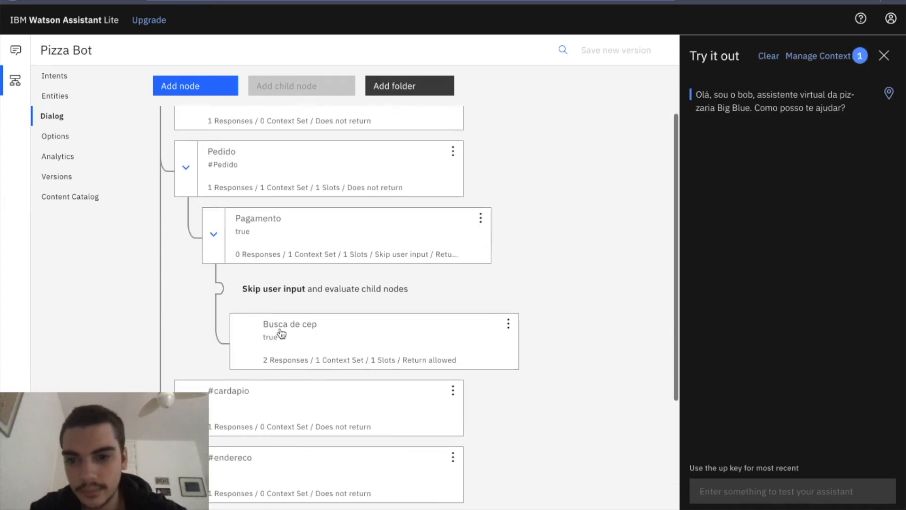
pyautogui.click(282, 333)
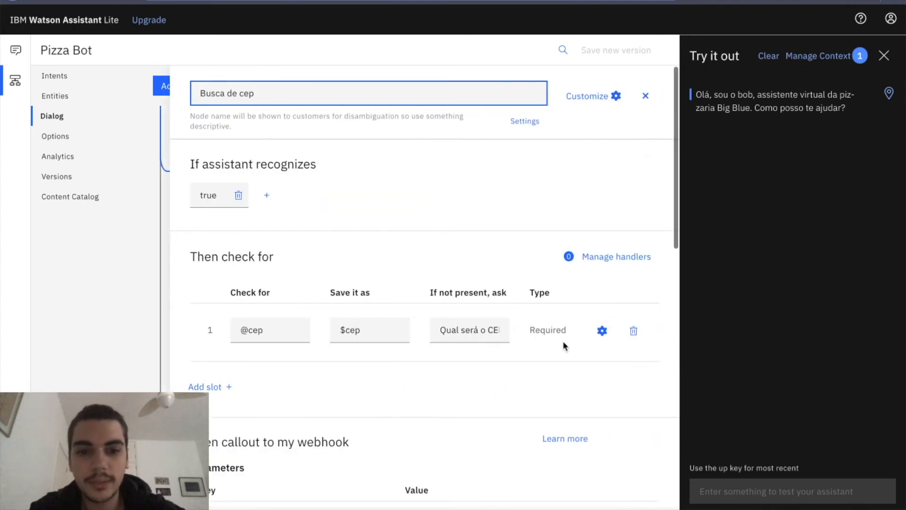
pyautogui.scroll(-5, 564, 344)
pyautogui.click(645, 97)
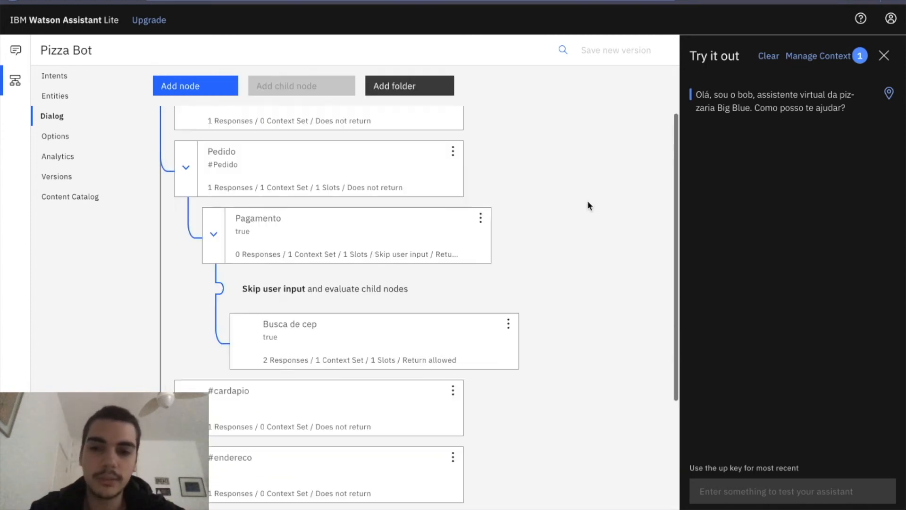
# Add a child node under Busca de cep with the condition true and name it "Numero da casa".
pyautogui.click(508, 324)
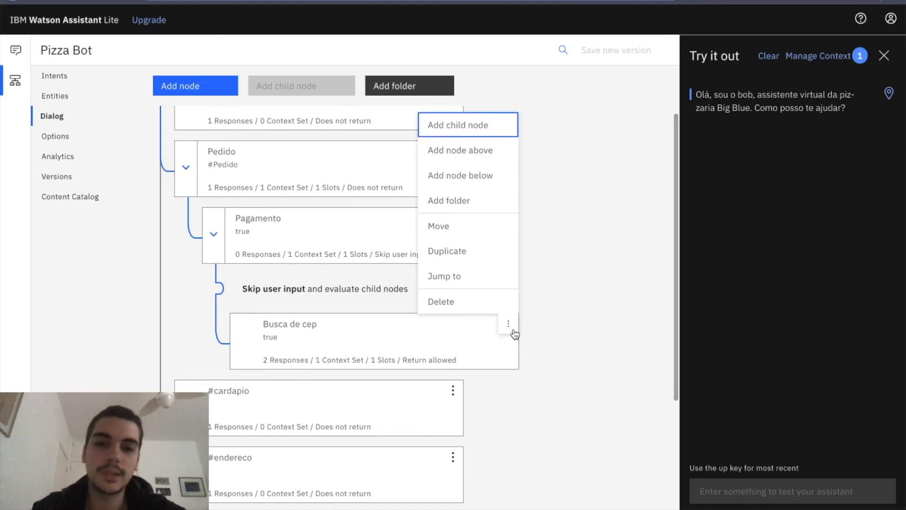
pyautogui.click(487, 124)
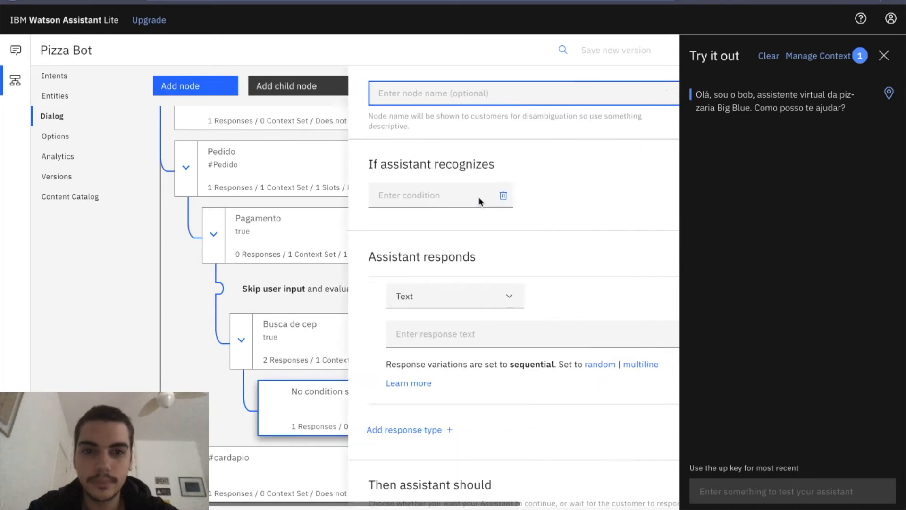
pyautogui.click(259, 188)
pyautogui.write('true')
pyautogui.press('Return')
pyautogui.scroll(-2, 370, 205)
pyautogui.click(317, 86)
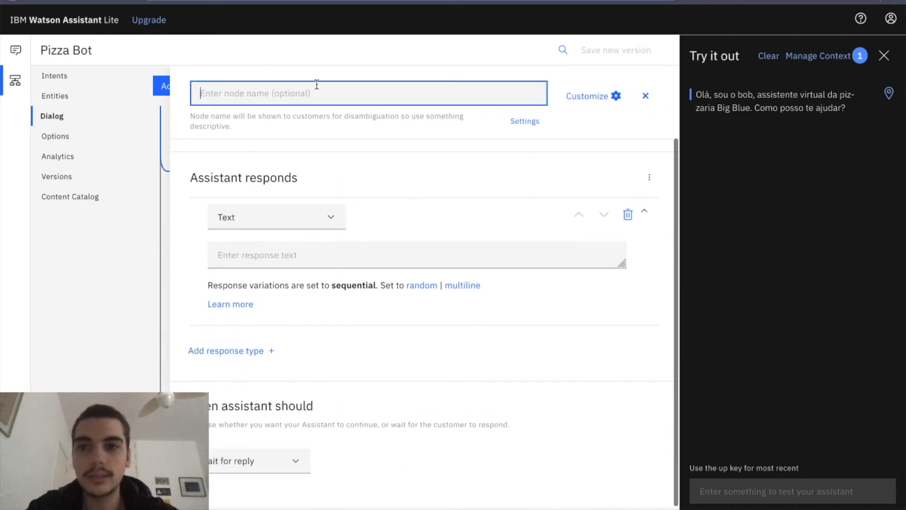
pyautogui.write('Numero da casa')
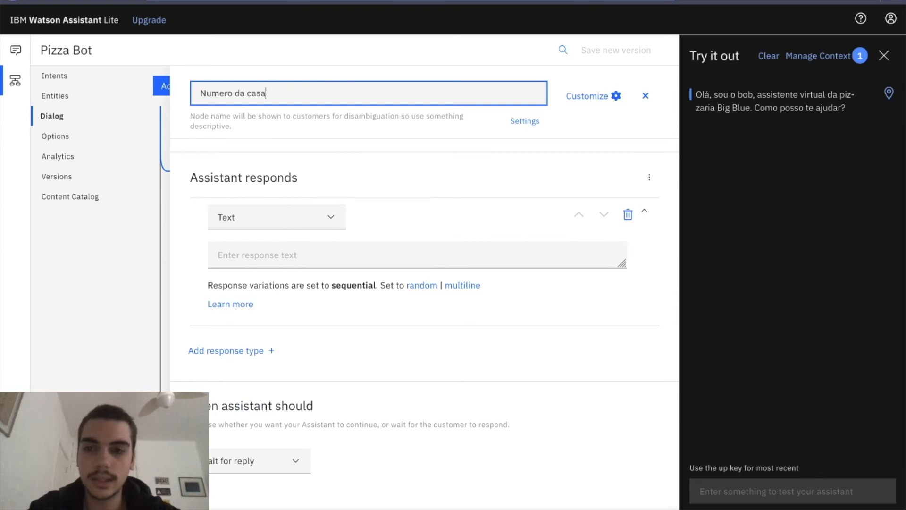
# Enable slots for the Numero da casa node and apply the customization.
pyautogui.click(360, 255)
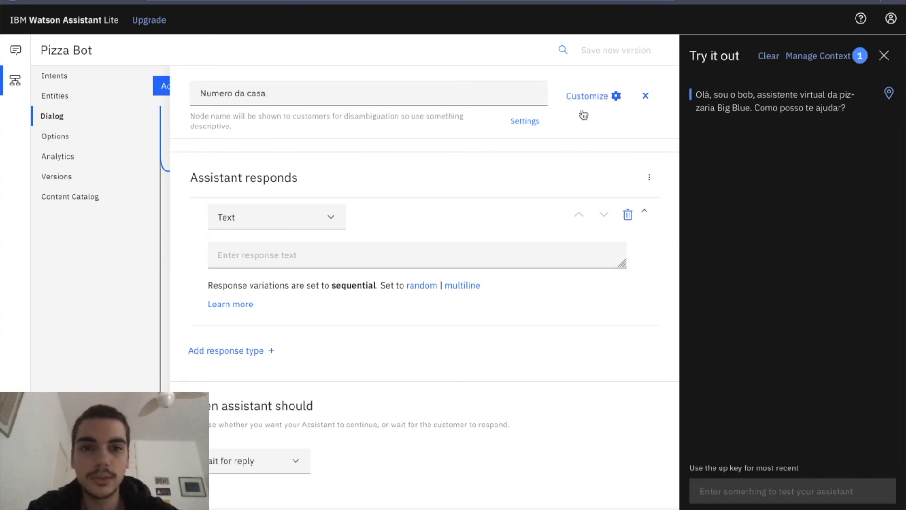
pyautogui.click(592, 96)
pyautogui.click(644, 150)
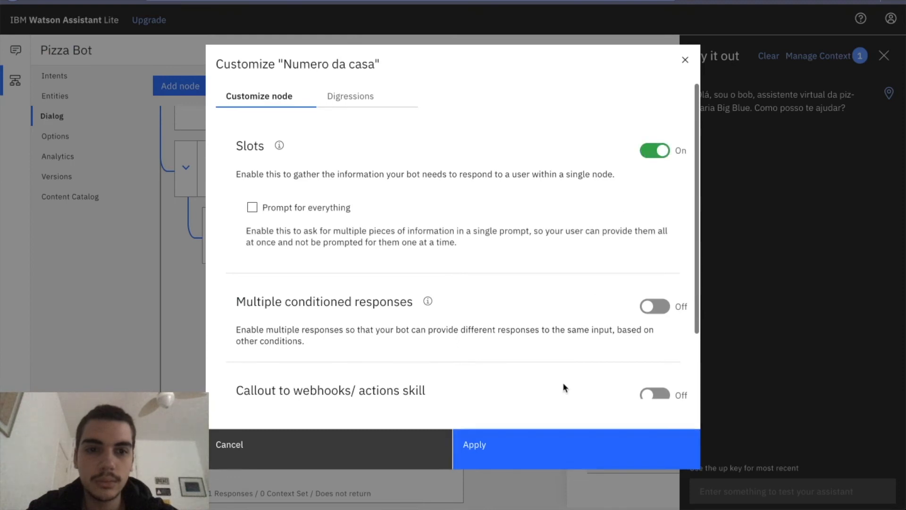
pyautogui.click(567, 452)
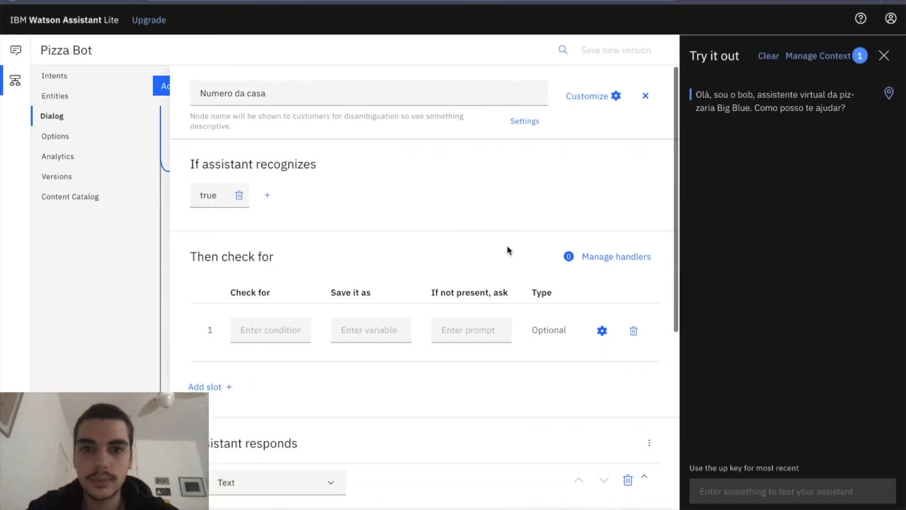
pyautogui.click(245, 329)
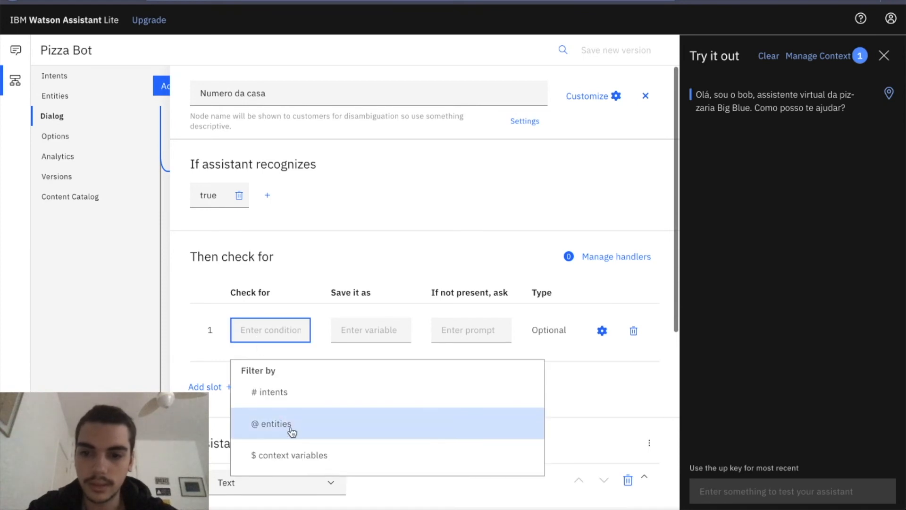
pyautogui.click(259, 422)
pyautogui.click(304, 486)
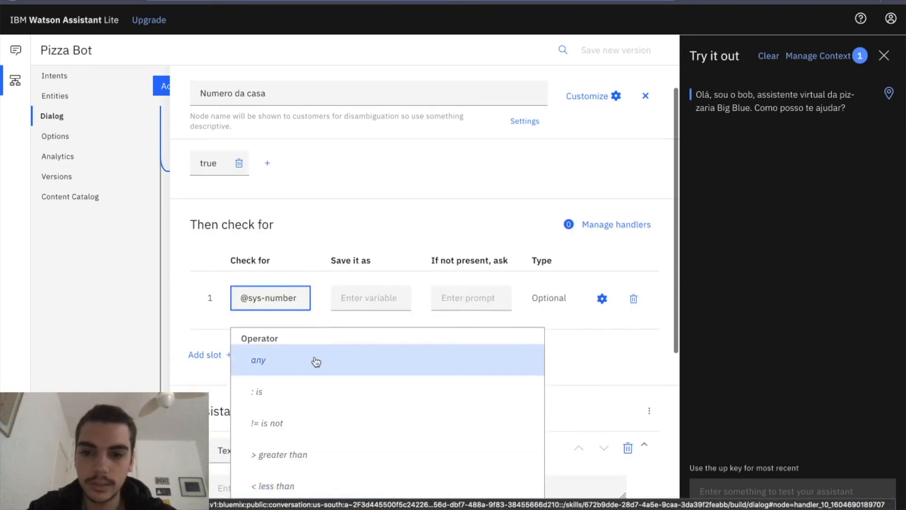
pyautogui.click(425, 299)
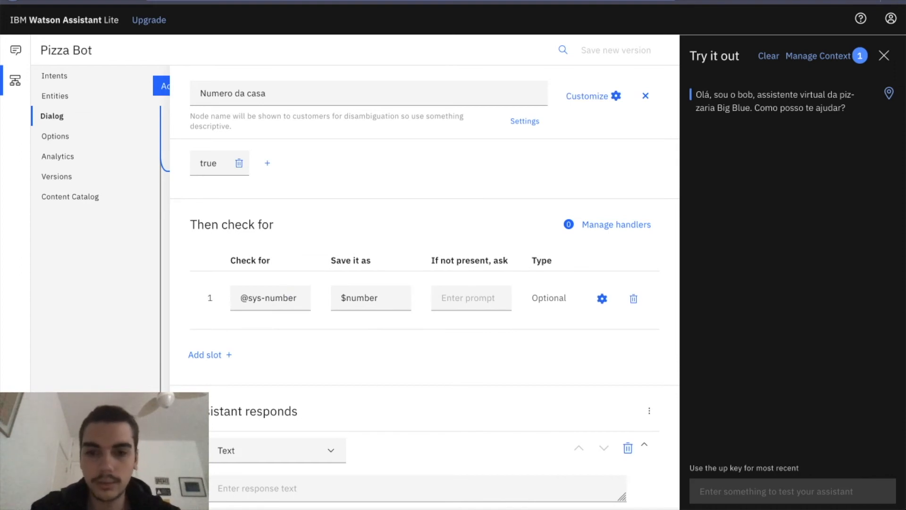
pyautogui.click(465, 297)
pyautogui.write('Qu')
pyautogui.write('al o número da casa')
pyautogui.write('?')
pyautogui.click(430, 229)
# Start the Numero da casa text response with "Uma pizza de $sabor, pagamento em $dinheiro, para $webhook_result_1.rua,".
pyautogui.scroll(-5, 430, 229)
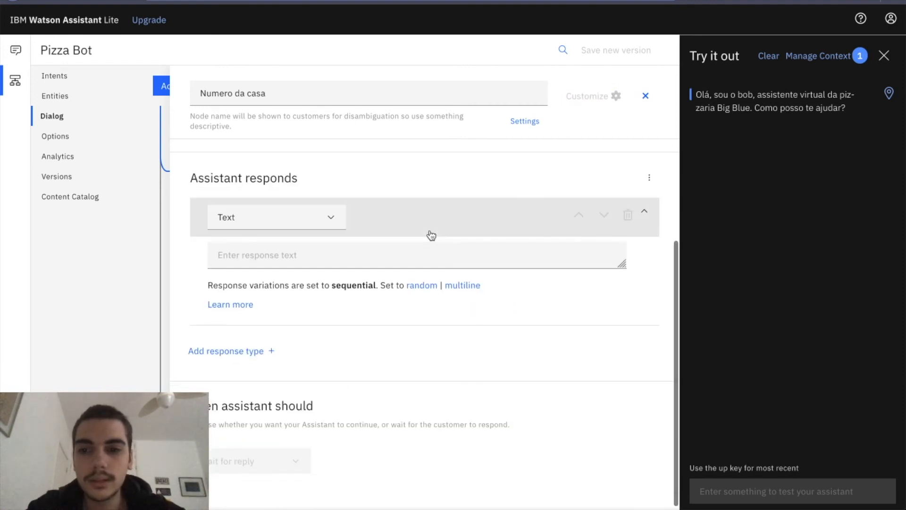
pyautogui.click(381, 255)
pyautogui.scroll(3, 429, 181)
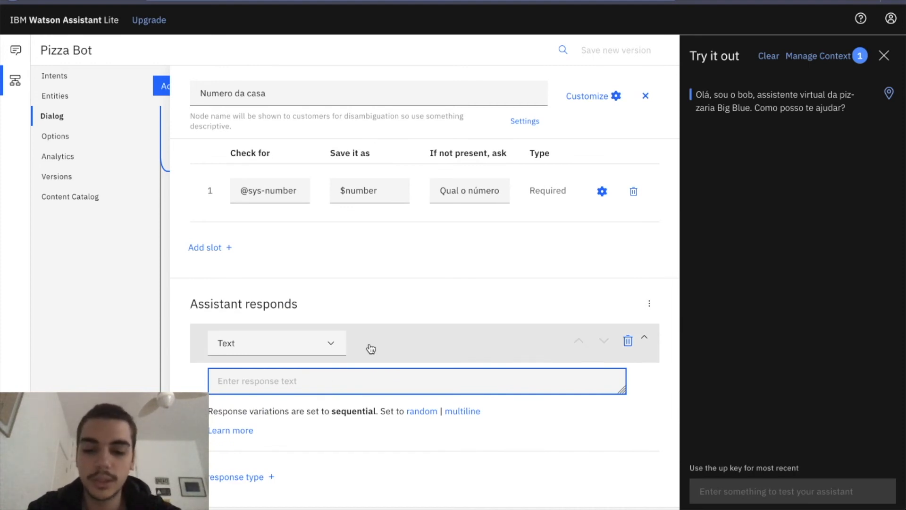
pyautogui.write('Uma pizza de')
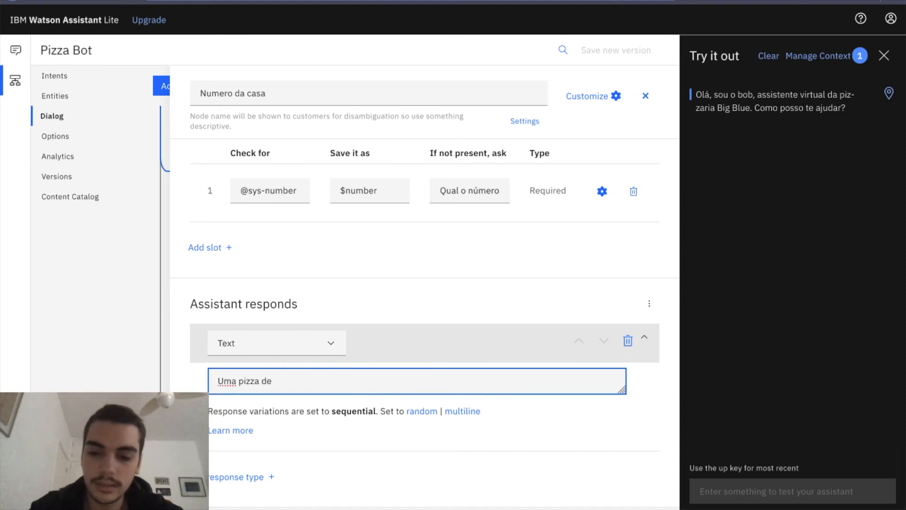
pyautogui.write(' $sabor, pagamento em $dinheiro, para $')
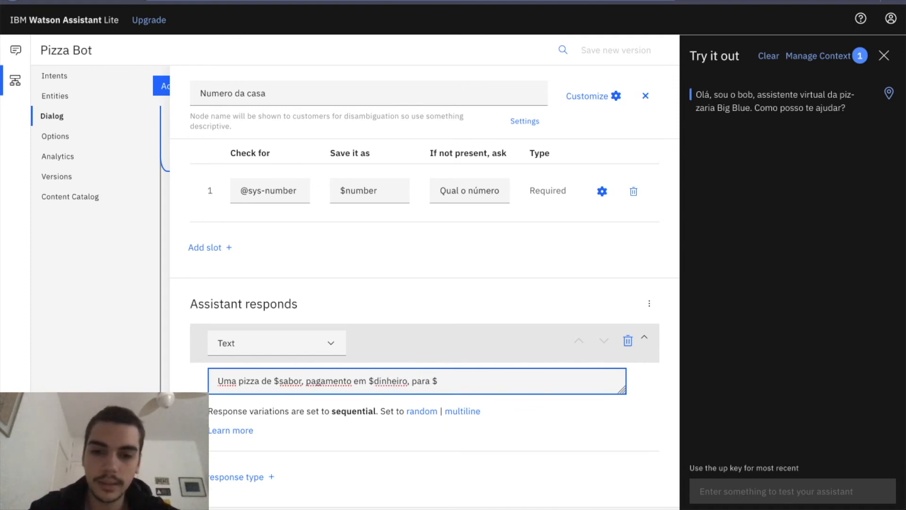
pyautogui.write('$webhook_result_1')
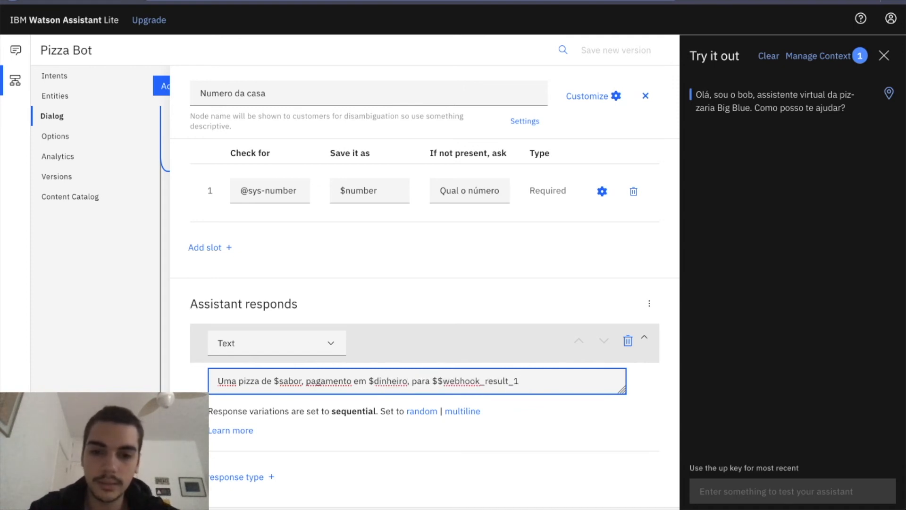
pyautogui.hotkey('ctrl', 'z')
pyautogui.press('BackSpace')
pyautogui.write('$webhook_result_1')
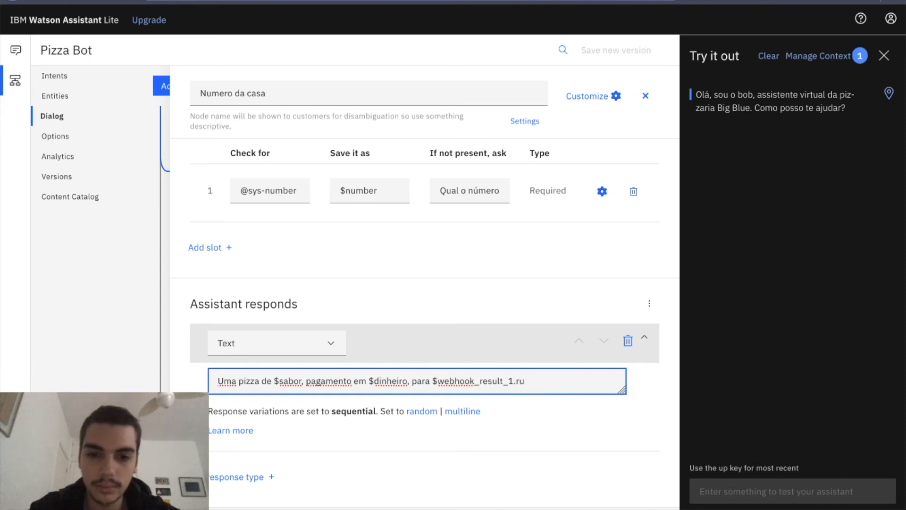
pyautogui.write('.rua,')
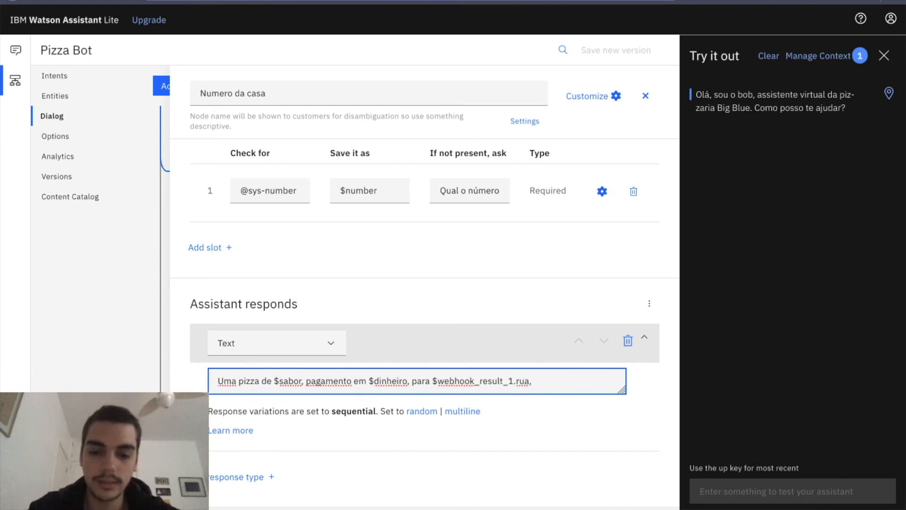
# Continue the response's address with "$webhook_result_1.bairro, $webhook_result_1.cidade - $webhook_result_1.estado".
pyautogui.write('$webhook_result_1')
pyautogui.write('.bairro')
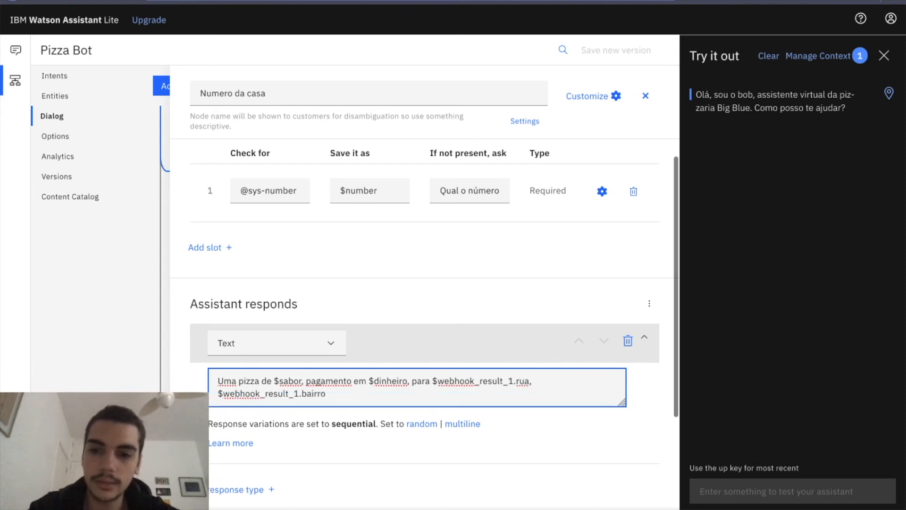
pyautogui.write(',')
pyautogui.write('$webhook_result_1')
pyautogui.write('.')
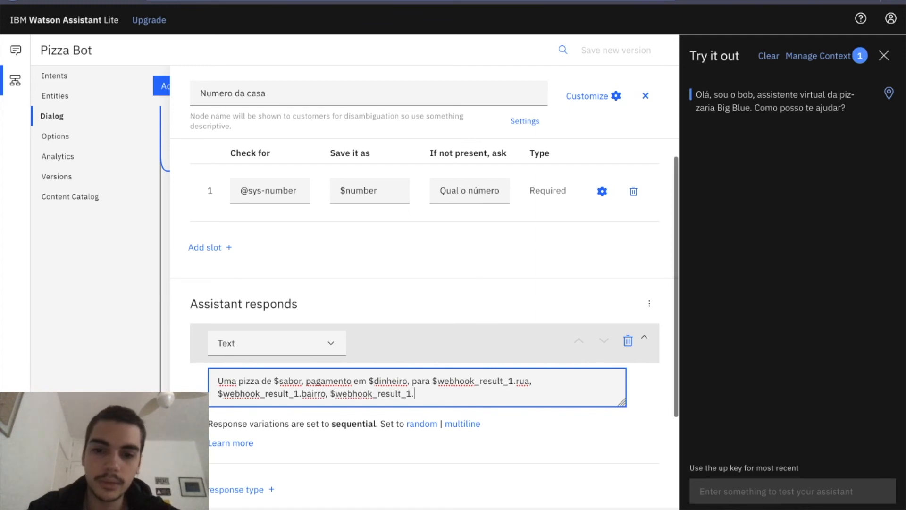
pyautogui.write('cidade -')
pyautogui.write('$webhook_result_1')
pyautogui.write('.')
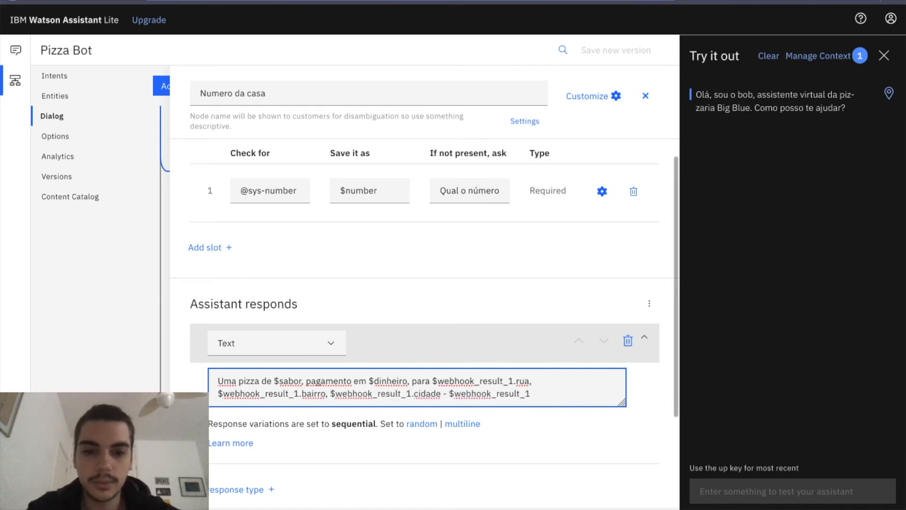
pyautogui.write('estado')
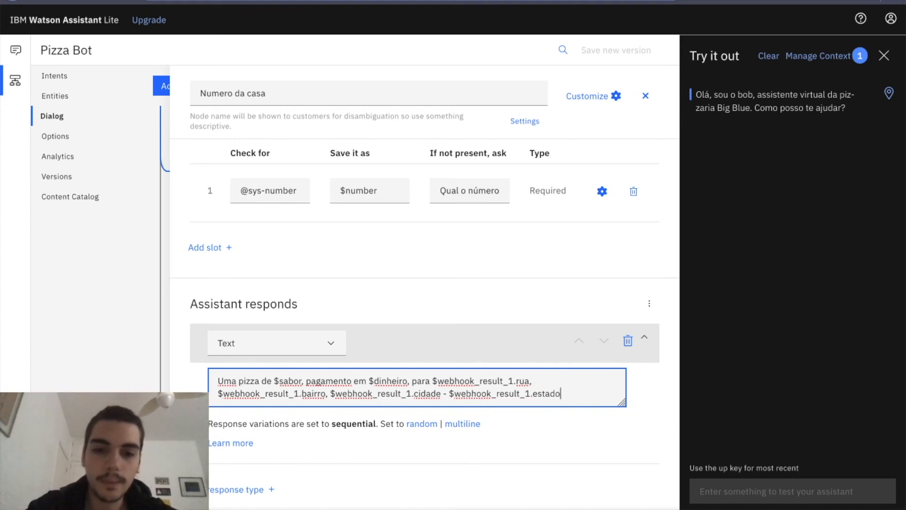
# Insert "$number," after the street variable in the response, and check it against the slot's variable name.
pyautogui.click(553, 380)
pyautogui.write(', $number,')
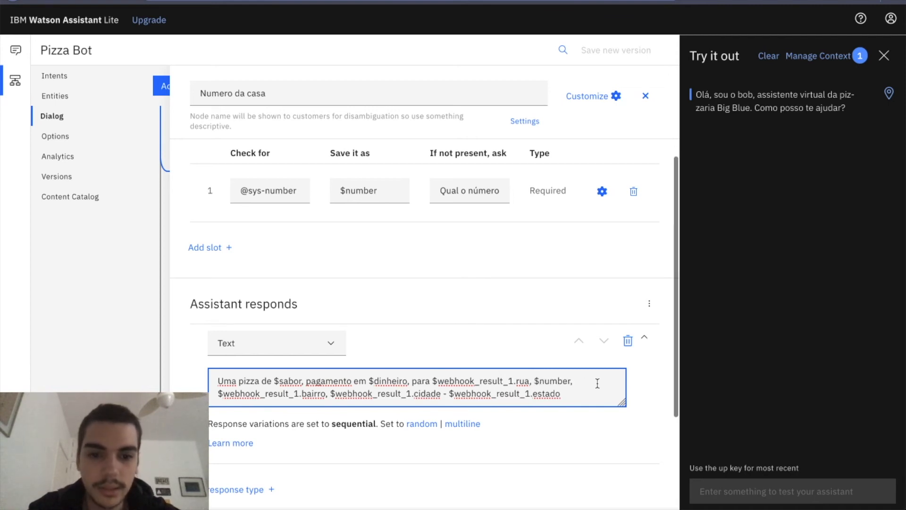
pyautogui.doubleClick(373, 191)
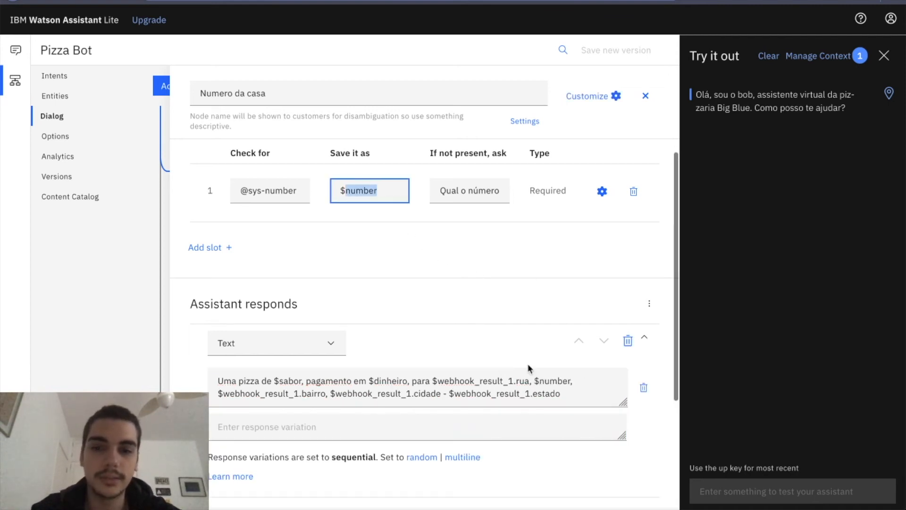
# Append "saindo!" to the end of the response and close the Numero da casa node.
pyautogui.click(569, 399)
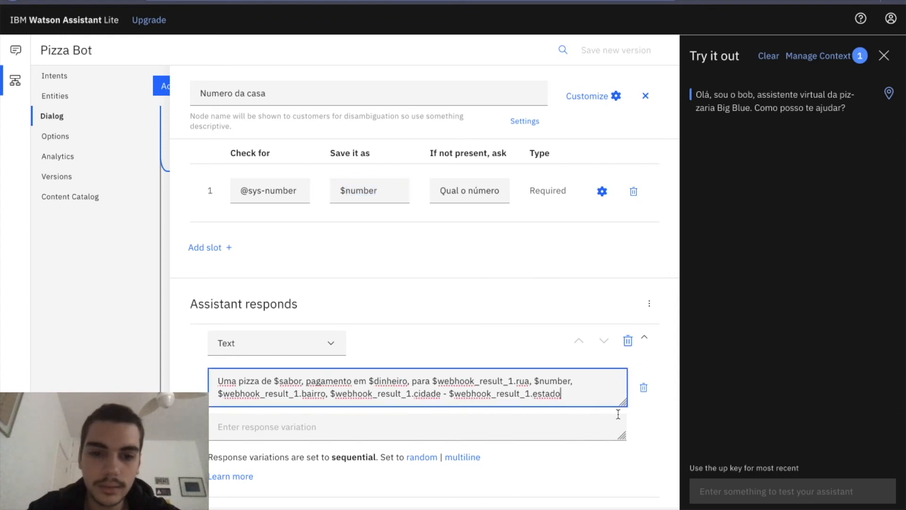
pyautogui.write('saindo!')
pyautogui.click(537, 305)
pyautogui.click(645, 96)
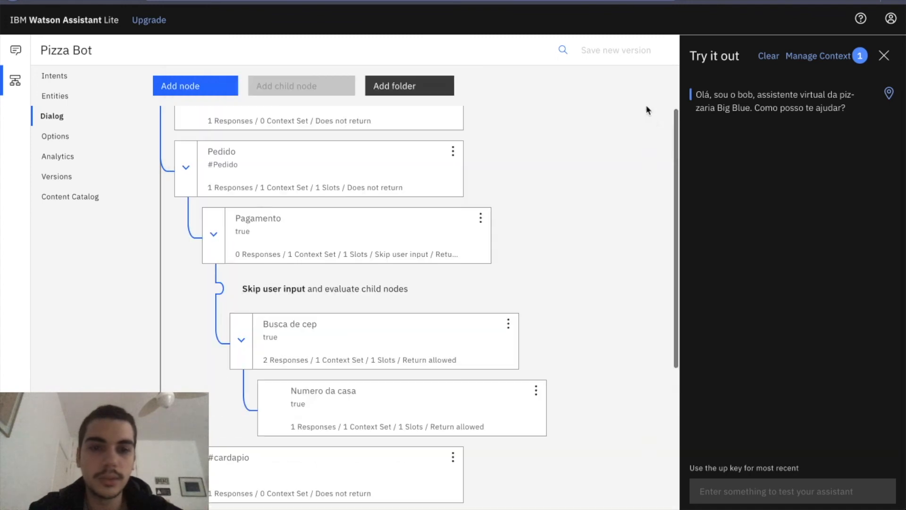
# Set the Busca de cep node to skip user input after responding, close it, and clear the test conversation.
pyautogui.click(412, 354)
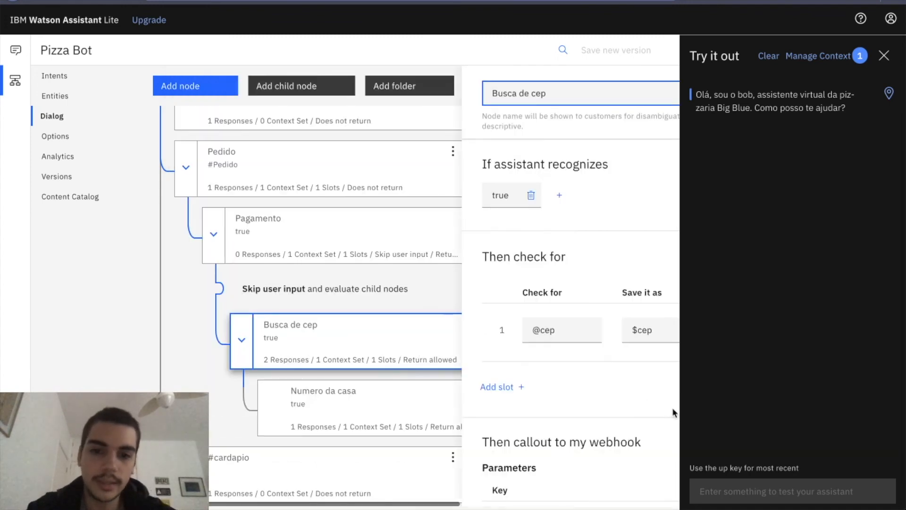
pyautogui.scroll(-2, 383, 355)
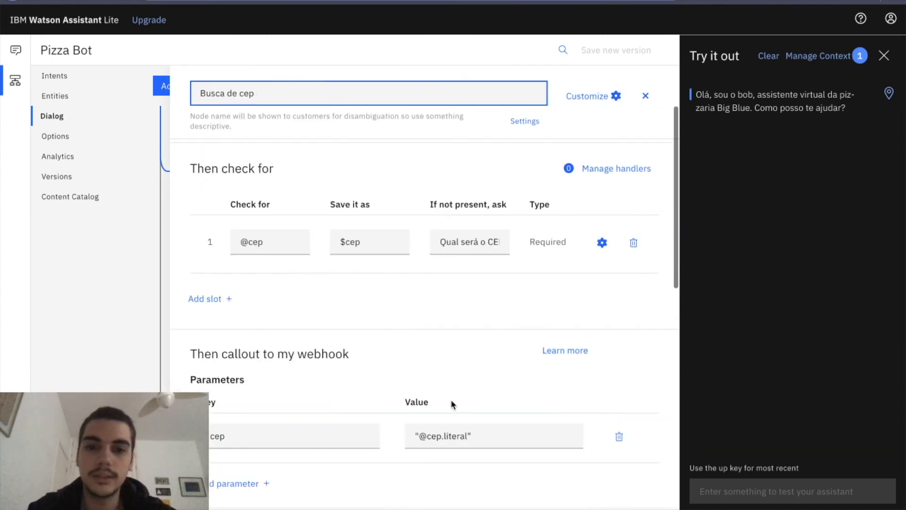
pyautogui.scroll(-5, 451, 400)
pyautogui.scroll(-5, 452, 399)
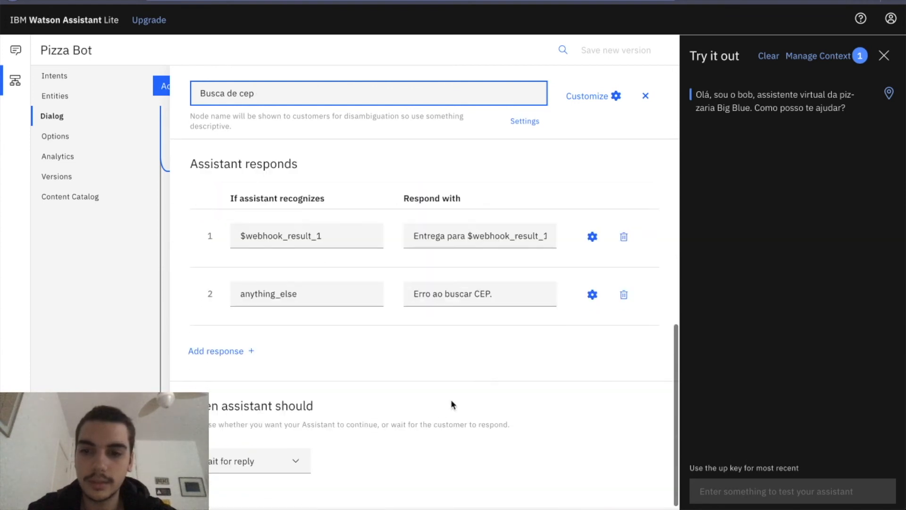
pyautogui.click(245, 471)
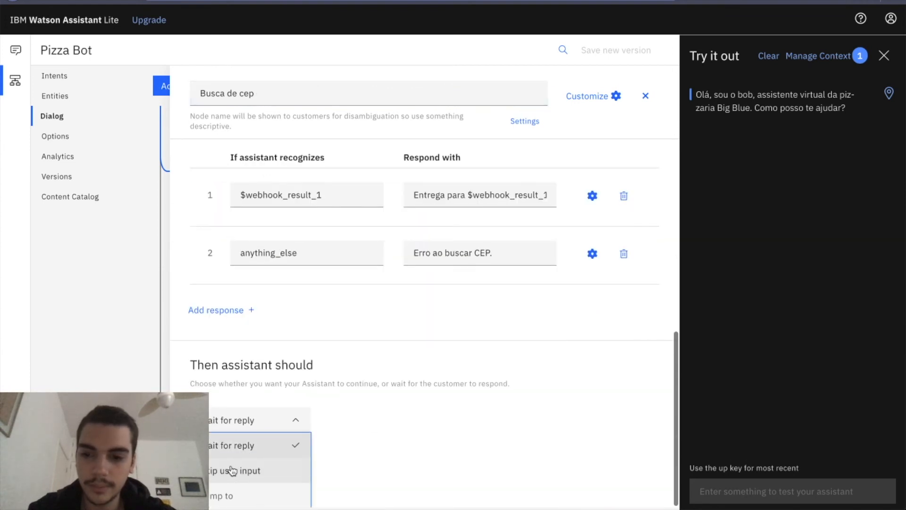
pyautogui.click(234, 469)
pyautogui.click(646, 97)
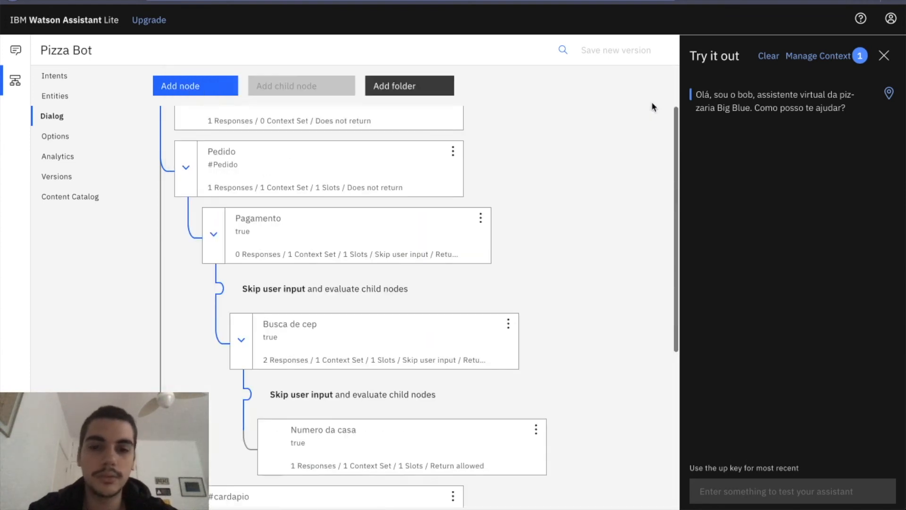
pyautogui.click(770, 59)
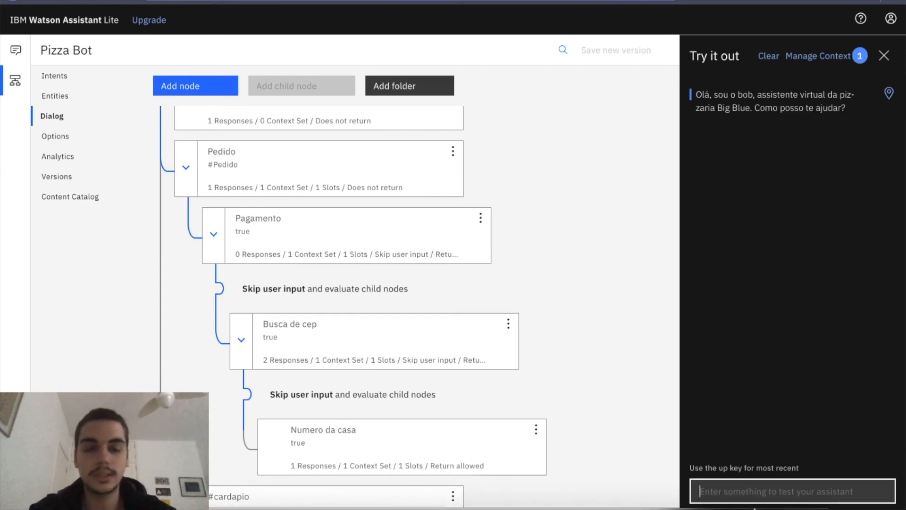
# Test the assistant by ordering "uma pizza de mussarela", choosing "dinheiro" as payment, and sending a delivery CEP.
pyautogui.write('uma pizza de mussarela')
pyautogui.press('Return')
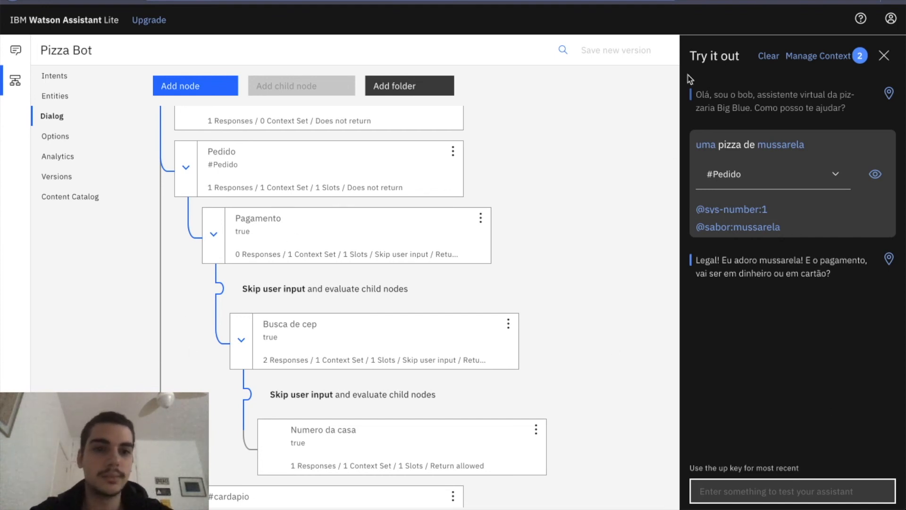
pyautogui.write('dinheir')
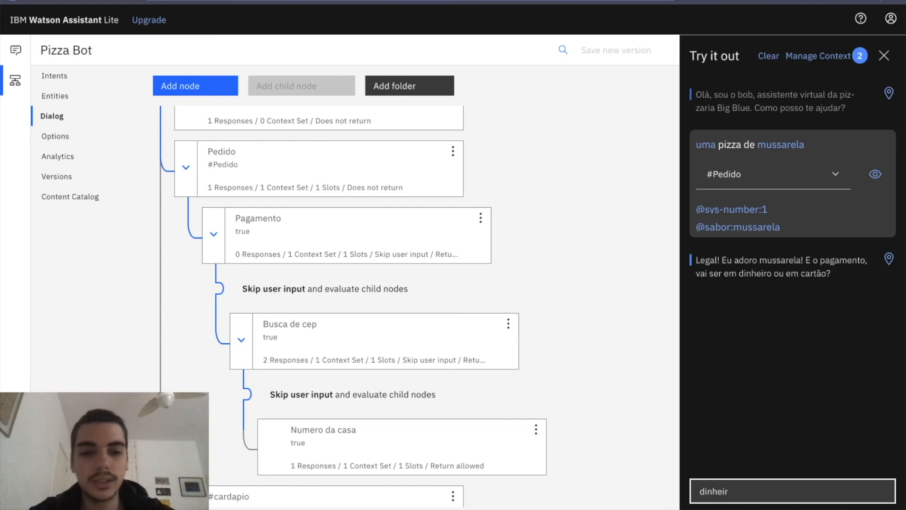
pyautogui.write('o')
pyautogui.press('Return')
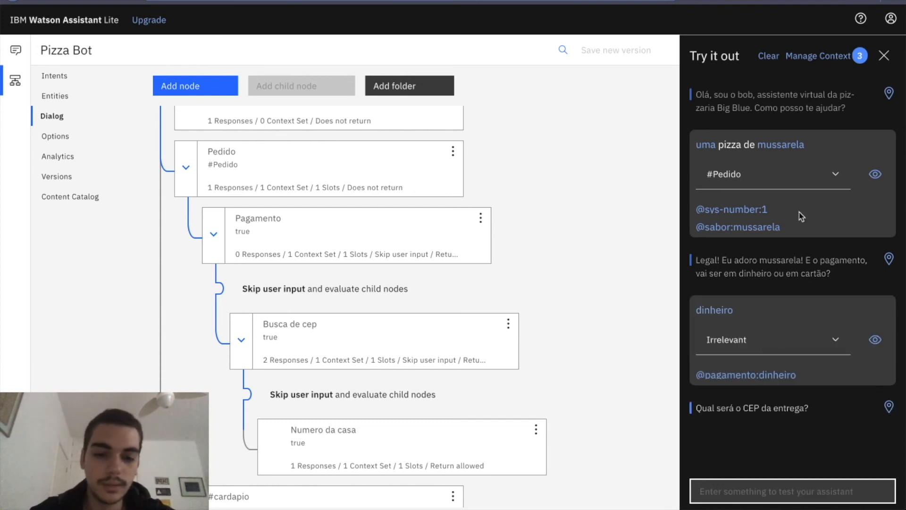
pyautogui.write('04007100')
pyautogui.press('Return')
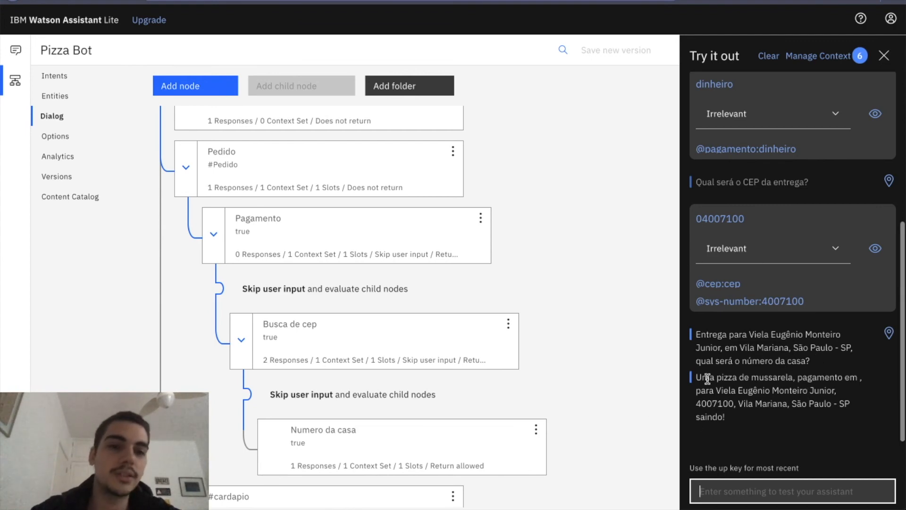
# Compare the CEP sent in the test conversation with the number used in the final confirmation message.
pyautogui.doubleClick(707, 219)
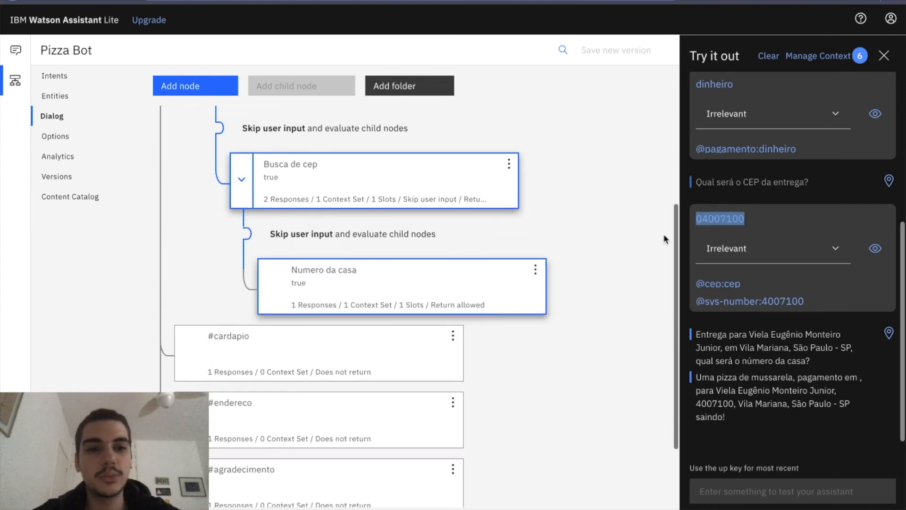
pyautogui.click(759, 422)
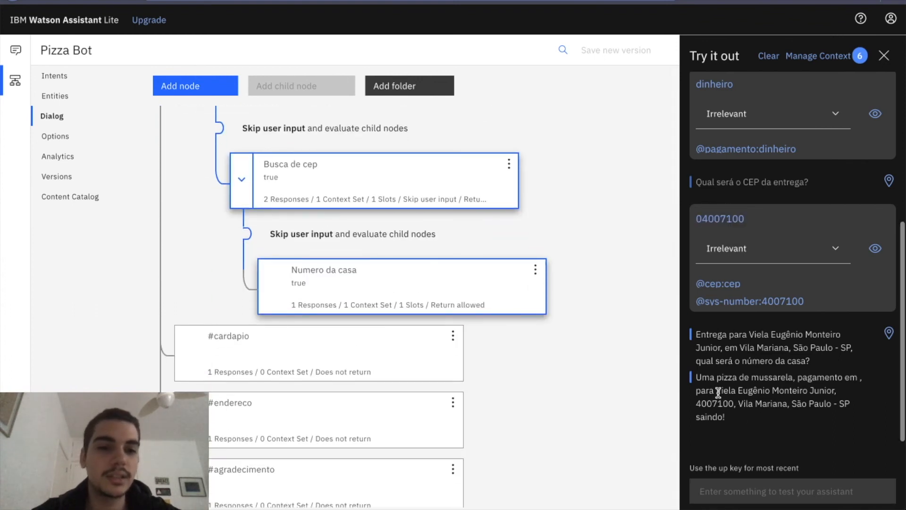
pyautogui.doubleClick(717, 403)
pyautogui.click(619, 246)
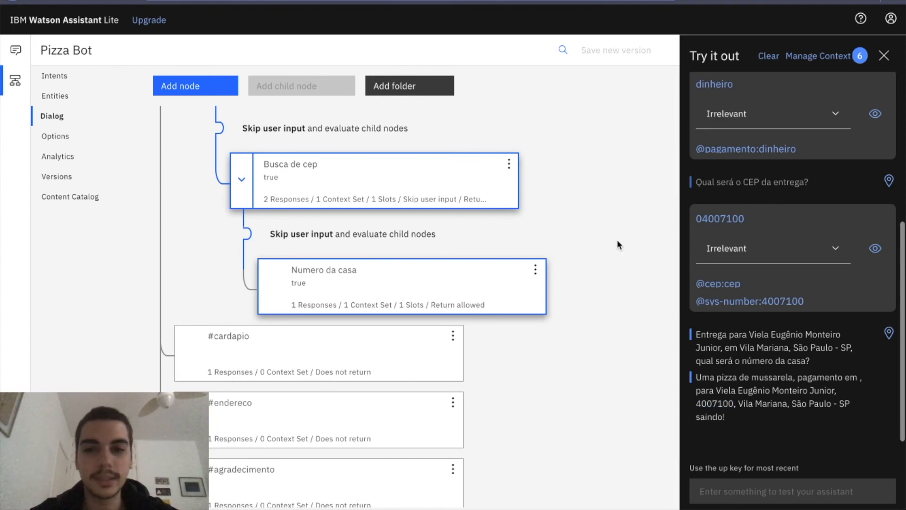
# Set the Busca de cep node to wait for a reply after responding, and close the node.
pyautogui.scroll(1, 475, 198)
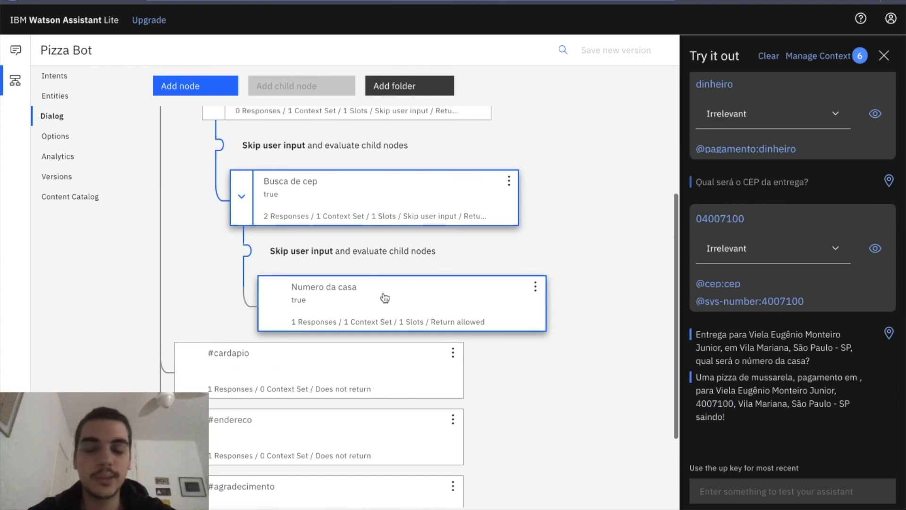
pyautogui.click(409, 213)
pyautogui.scroll(-5, 434, 410)
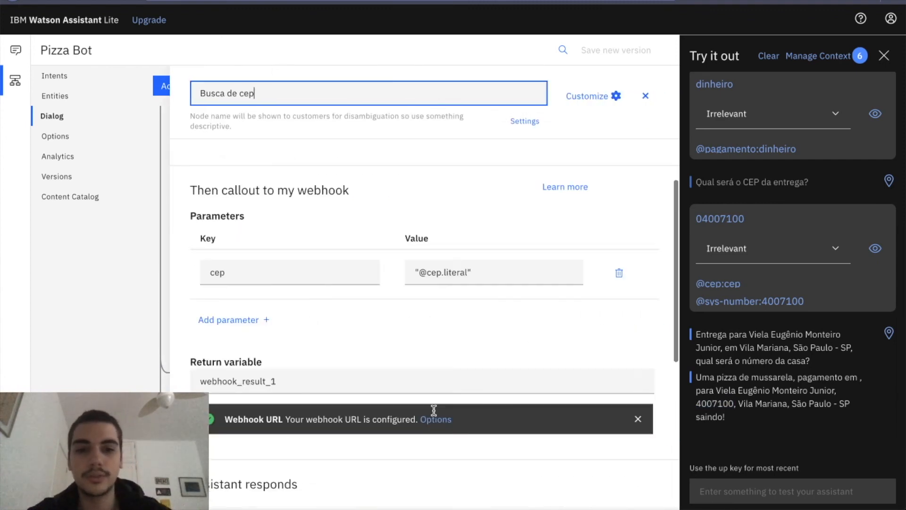
pyautogui.scroll(-6, 434, 410)
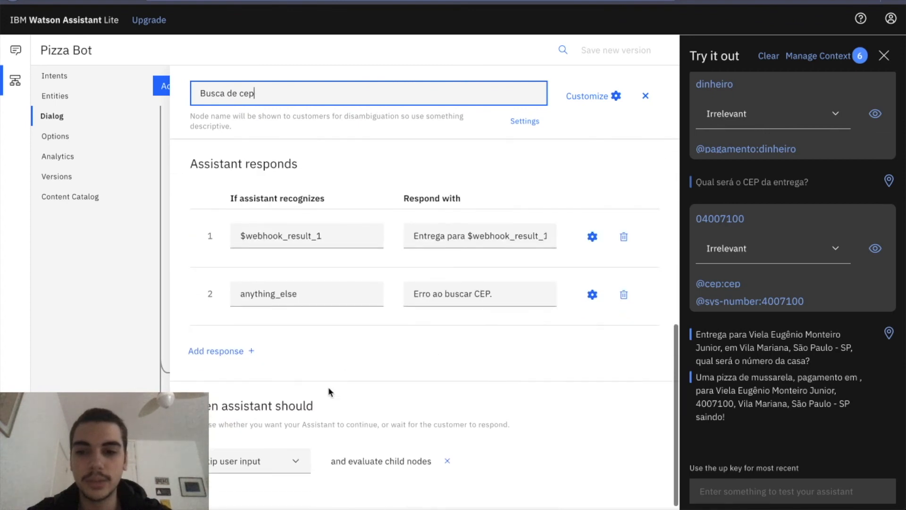
pyautogui.click(272, 477)
pyautogui.click(263, 487)
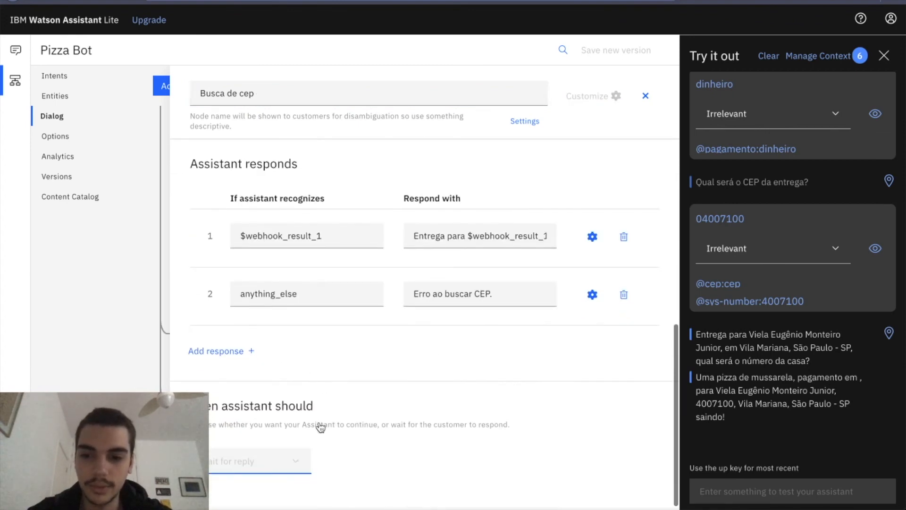
pyautogui.click(383, 469)
pyautogui.click(640, 101)
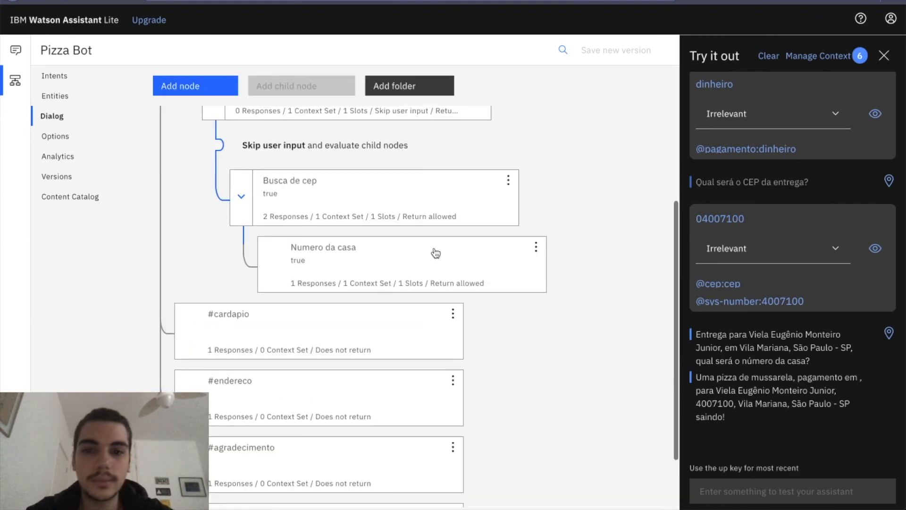
# Check that the $webhook_result_1 response in Busca de cep ends by asking for the house number, and close the node.
pyautogui.click(386, 204)
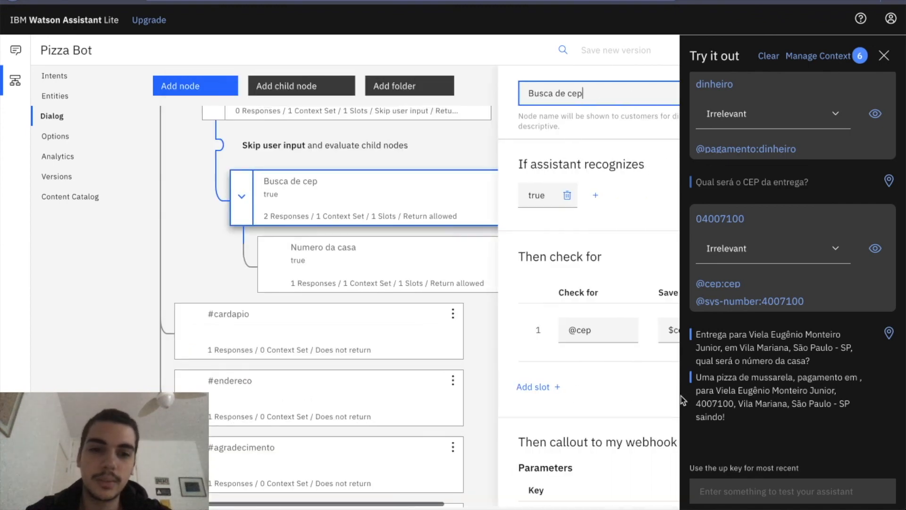
pyautogui.scroll(-8, 581, 407)
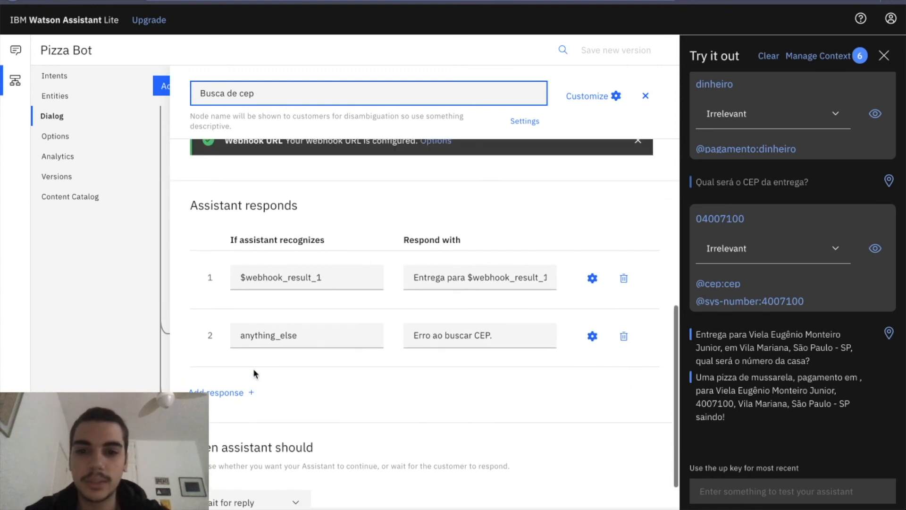
pyautogui.click(461, 283)
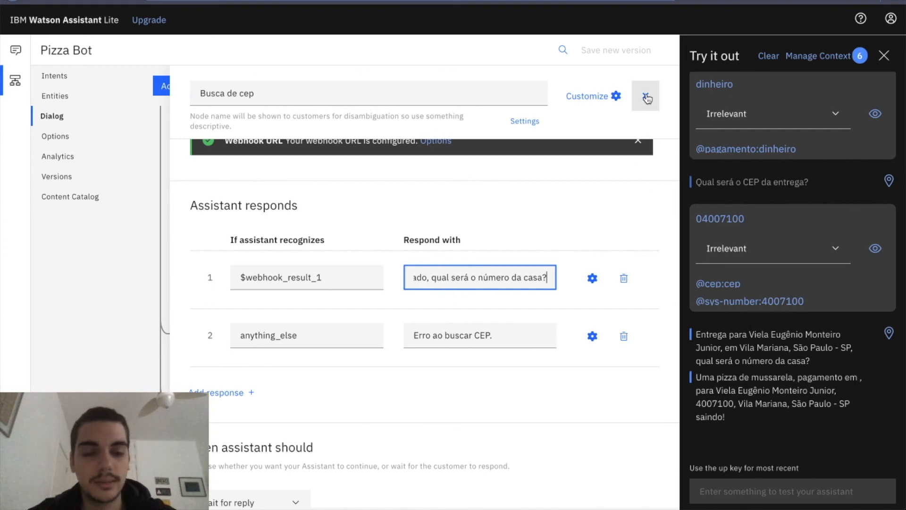
pyautogui.click(646, 95)
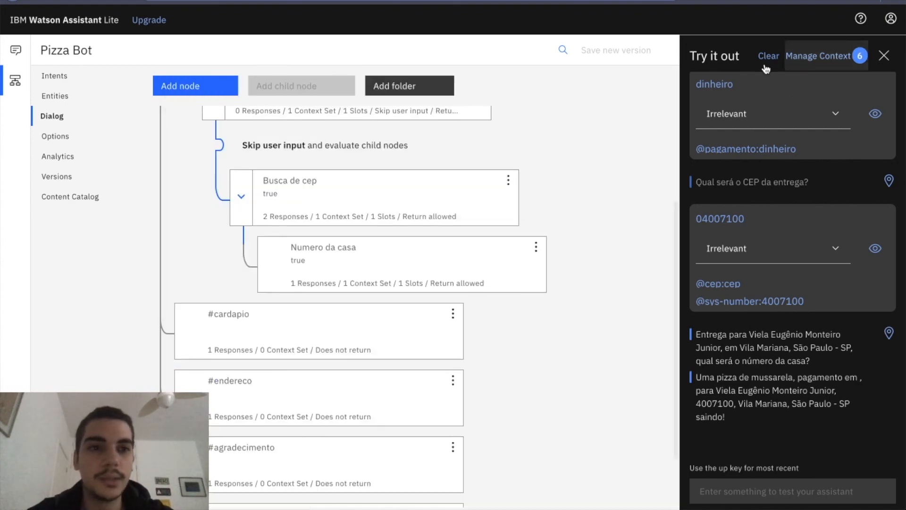
pyautogui.moveTo(810, 360); pyautogui.dragTo(713, 360)
pyautogui.click(777, 361)
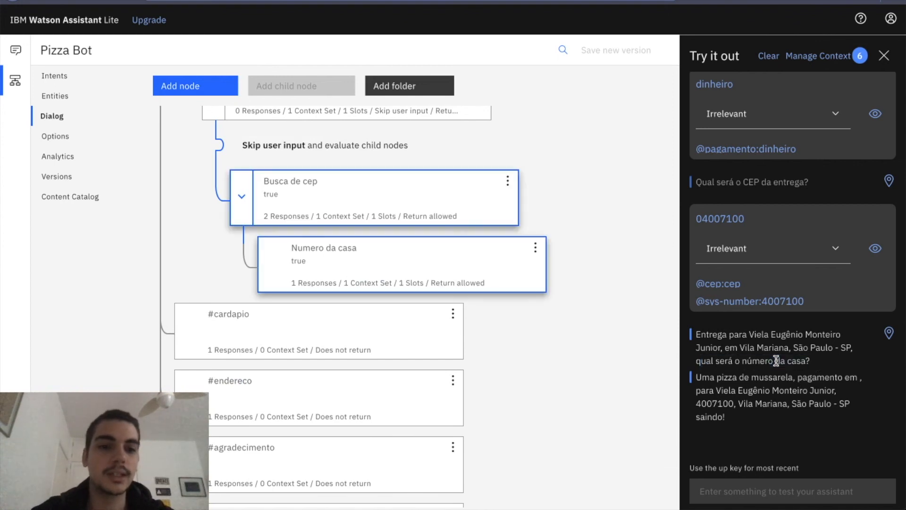
# Clear the test conversation and resend "uma pizza de mussarela" followed by "dinheiro".
pyautogui.click(769, 56)
pyautogui.press('Up')
pyautogui.press('Return')
pyautogui.press('Up')
pyautogui.press('Up')
pyautogui.press('Up')
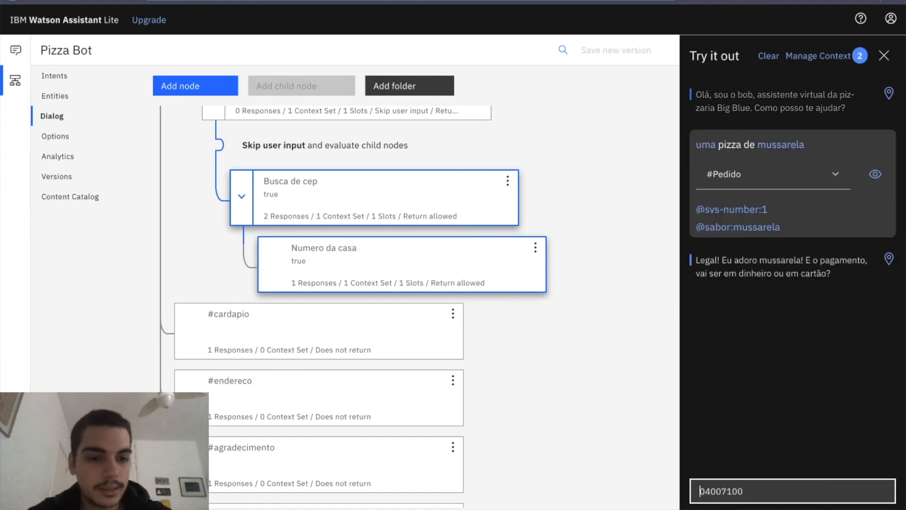
pyautogui.press('Down')
pyautogui.press('Up')
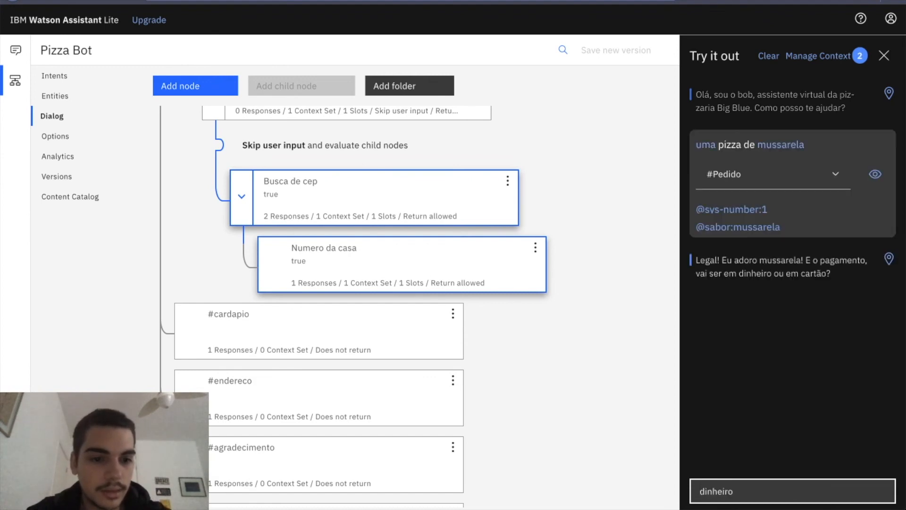
pyautogui.press('Return')
# Resend the earlier delivery CEP and answer the house number question with 50.
pyautogui.press('Up')
pyautogui.press('Up')
pyautogui.press('Up')
pyautogui.press('Return')
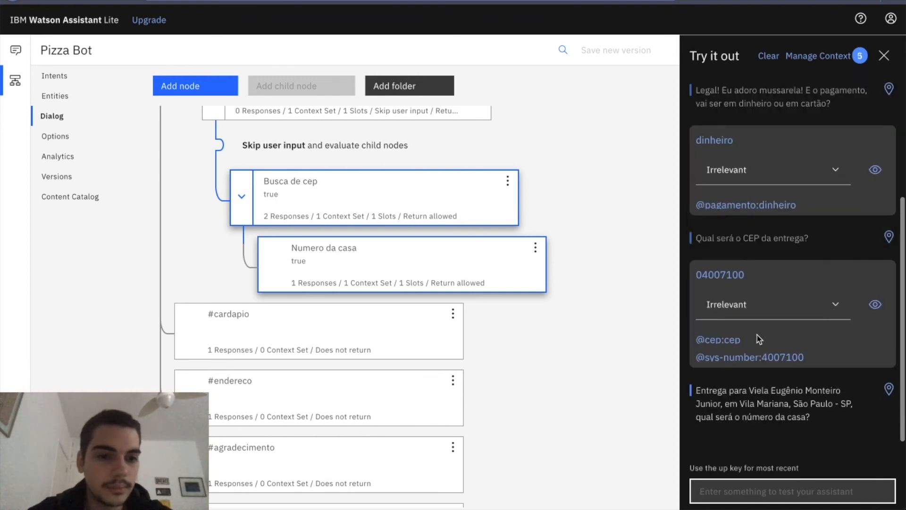
pyautogui.write('0')
pyautogui.press('Return')
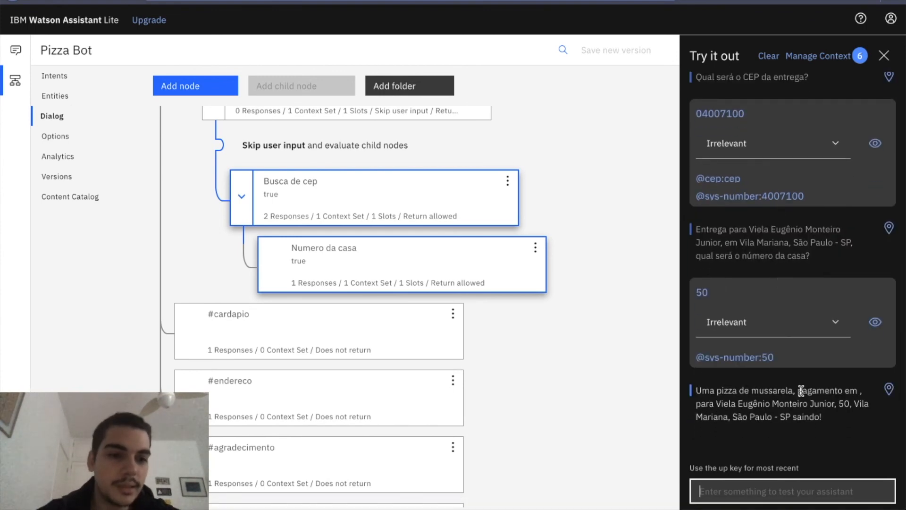
# Correct the payment variable in the Numero da casa response to $pagamento and close the node.
pyautogui.click(323, 248)
pyautogui.scroll(-7, 534, 378)
pyautogui.doubleClick(388, 229)
pyautogui.write('pagamento')
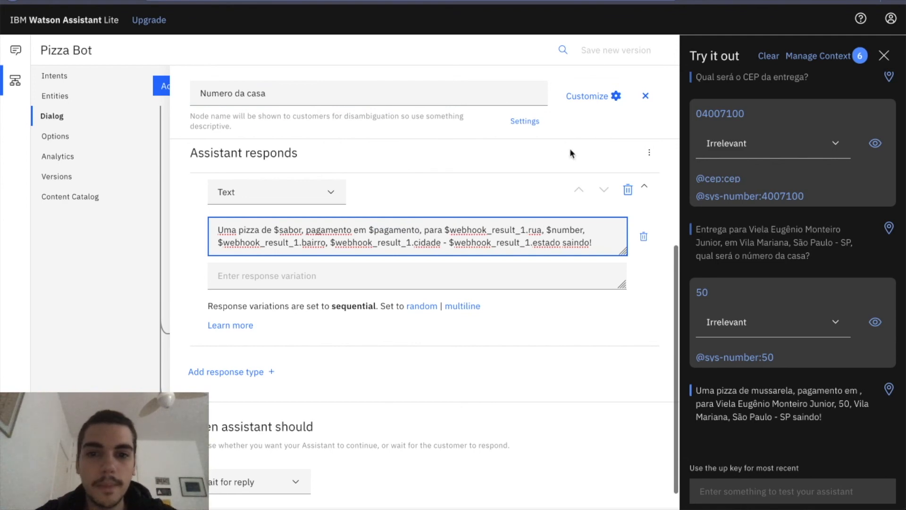
pyautogui.click(645, 96)
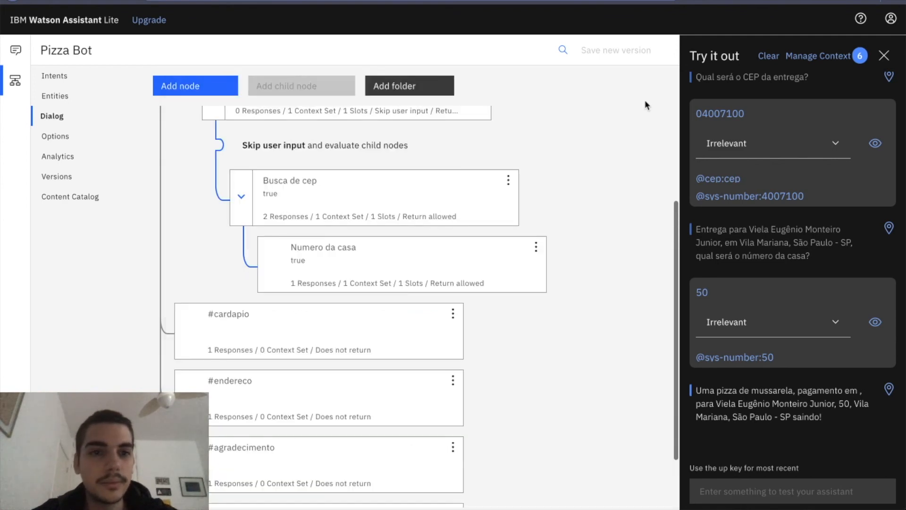
# Restart the test conversation from scratch, ordering "uma pizza de mussarela" with payment in "dinheiro".
pyautogui.click(768, 55)
pyautogui.write('04007100')
pyautogui.press('Up')
pyautogui.press('Return')
pyautogui.press('Up')
pyautogui.press('Up')
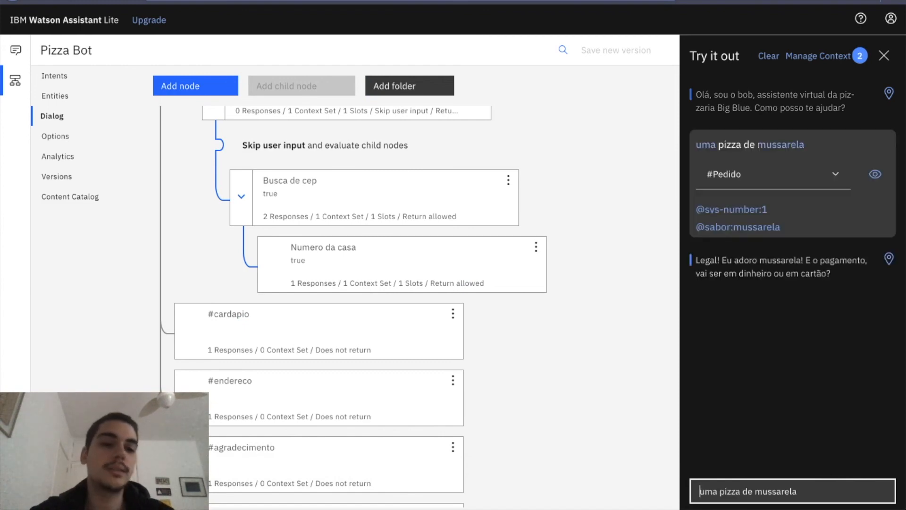
pyautogui.press('Up')
pyautogui.press('Return')
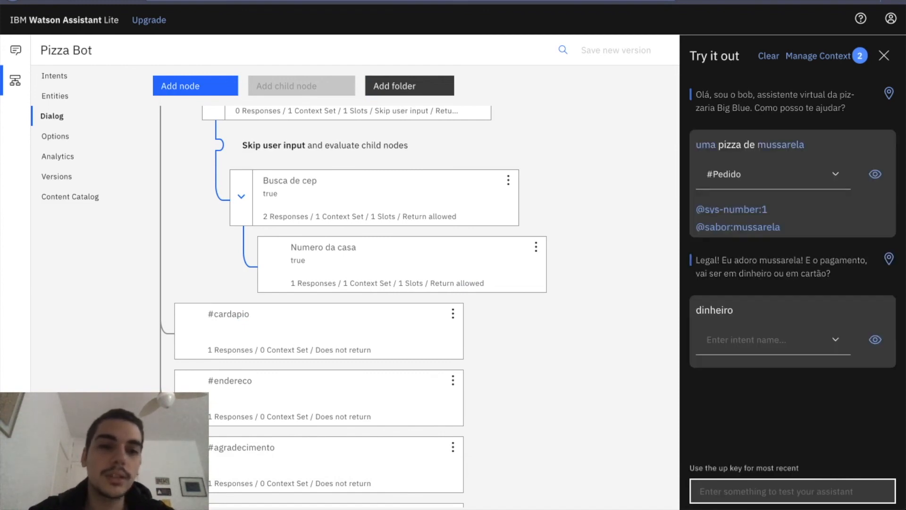
# Complete the test order with the same delivery CEP and house number 50.
pyautogui.press('Up')
pyautogui.press('Up')
pyautogui.press('Up')
pyautogui.press('Up')
pyautogui.press('Return')
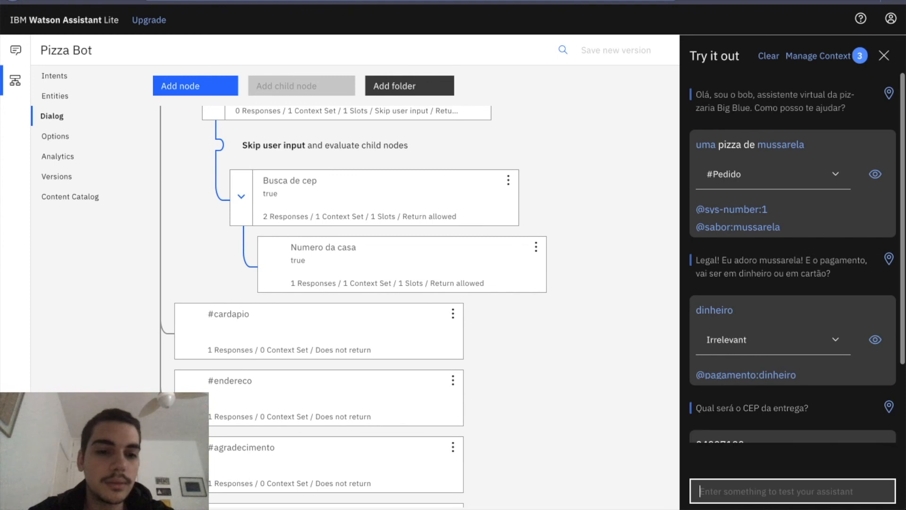
pyautogui.press('Up')
pyautogui.press('Up')
pyautogui.press('Return')
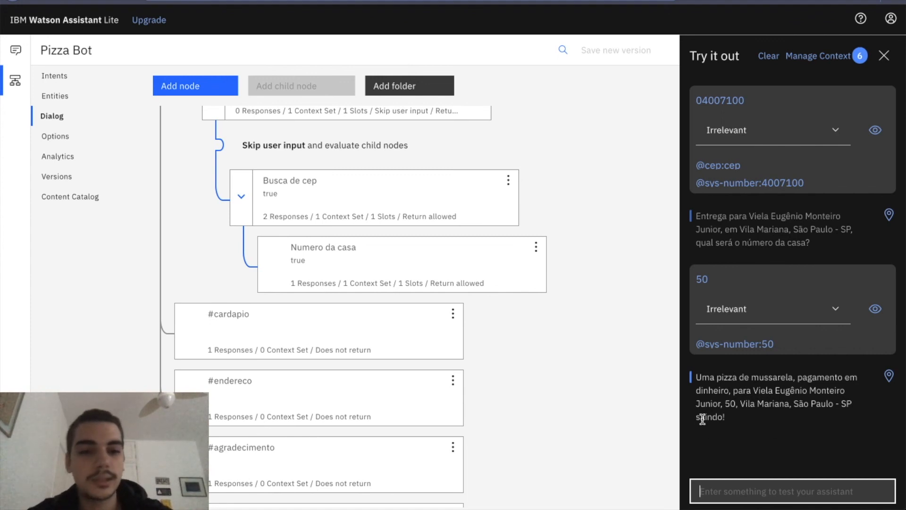
pyautogui.click(526, 368)
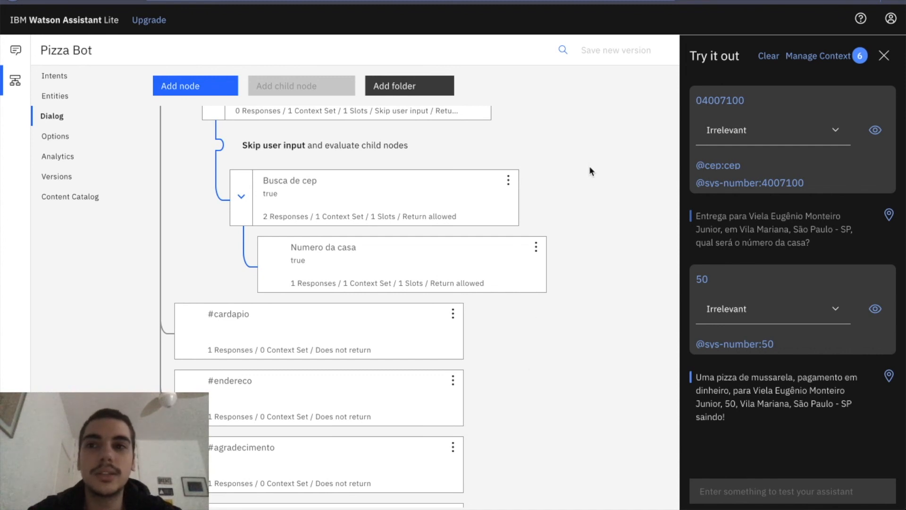
# Switch to IBM Cloud and open the Python code of the cep_api action to review its main function.
pyautogui.click(646, 1)
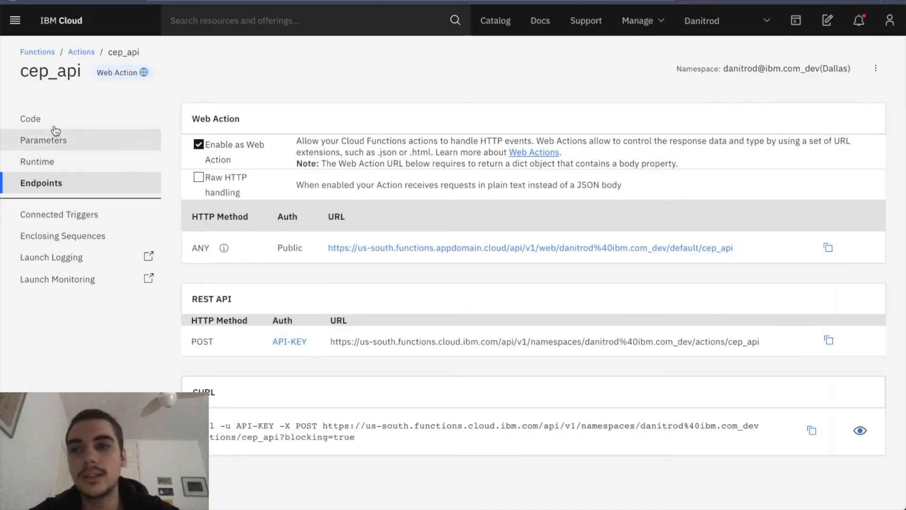
pyautogui.click(90, 118)
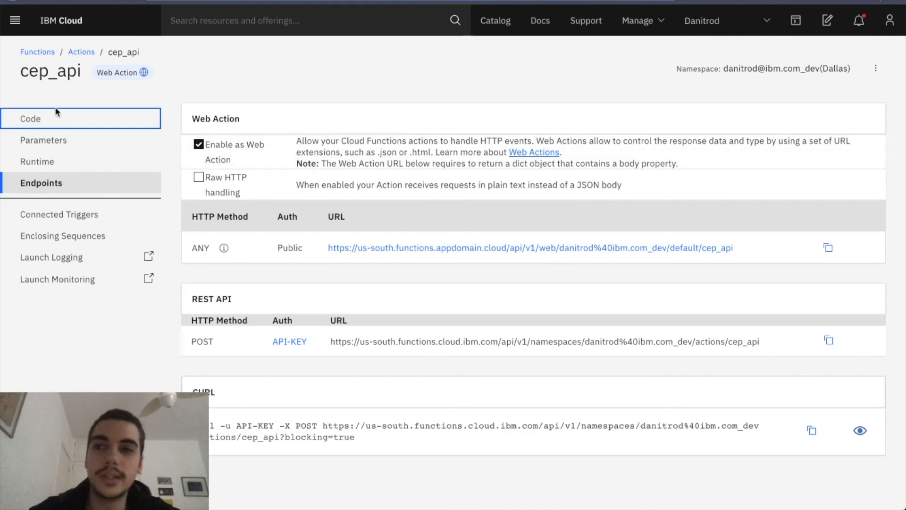
pyautogui.click(80, 118)
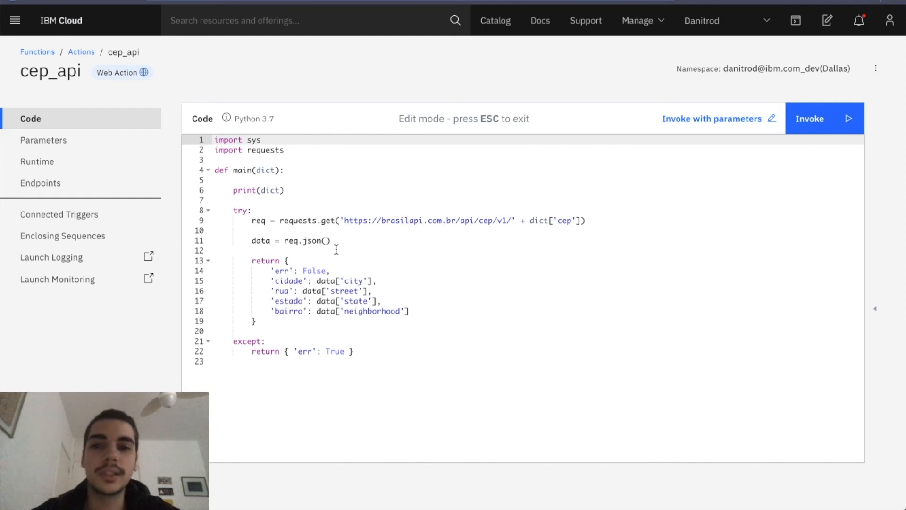
pyautogui.click(299, 180)
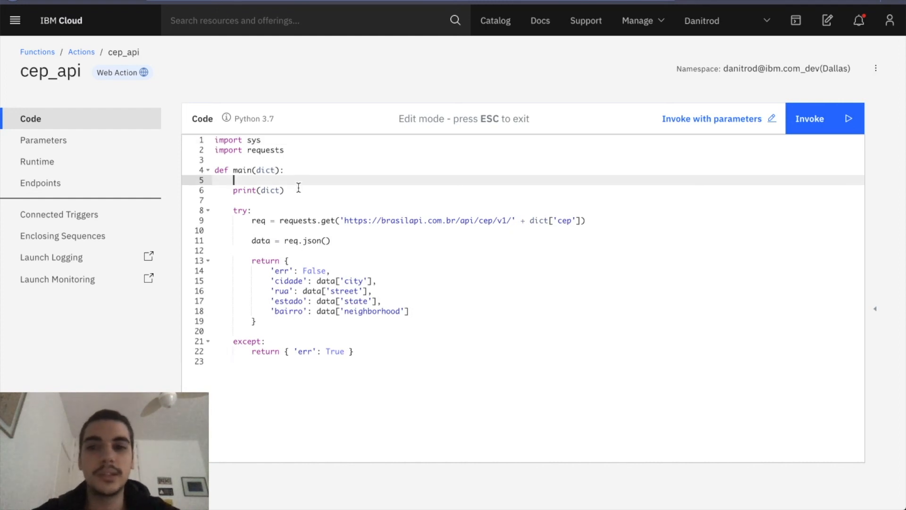